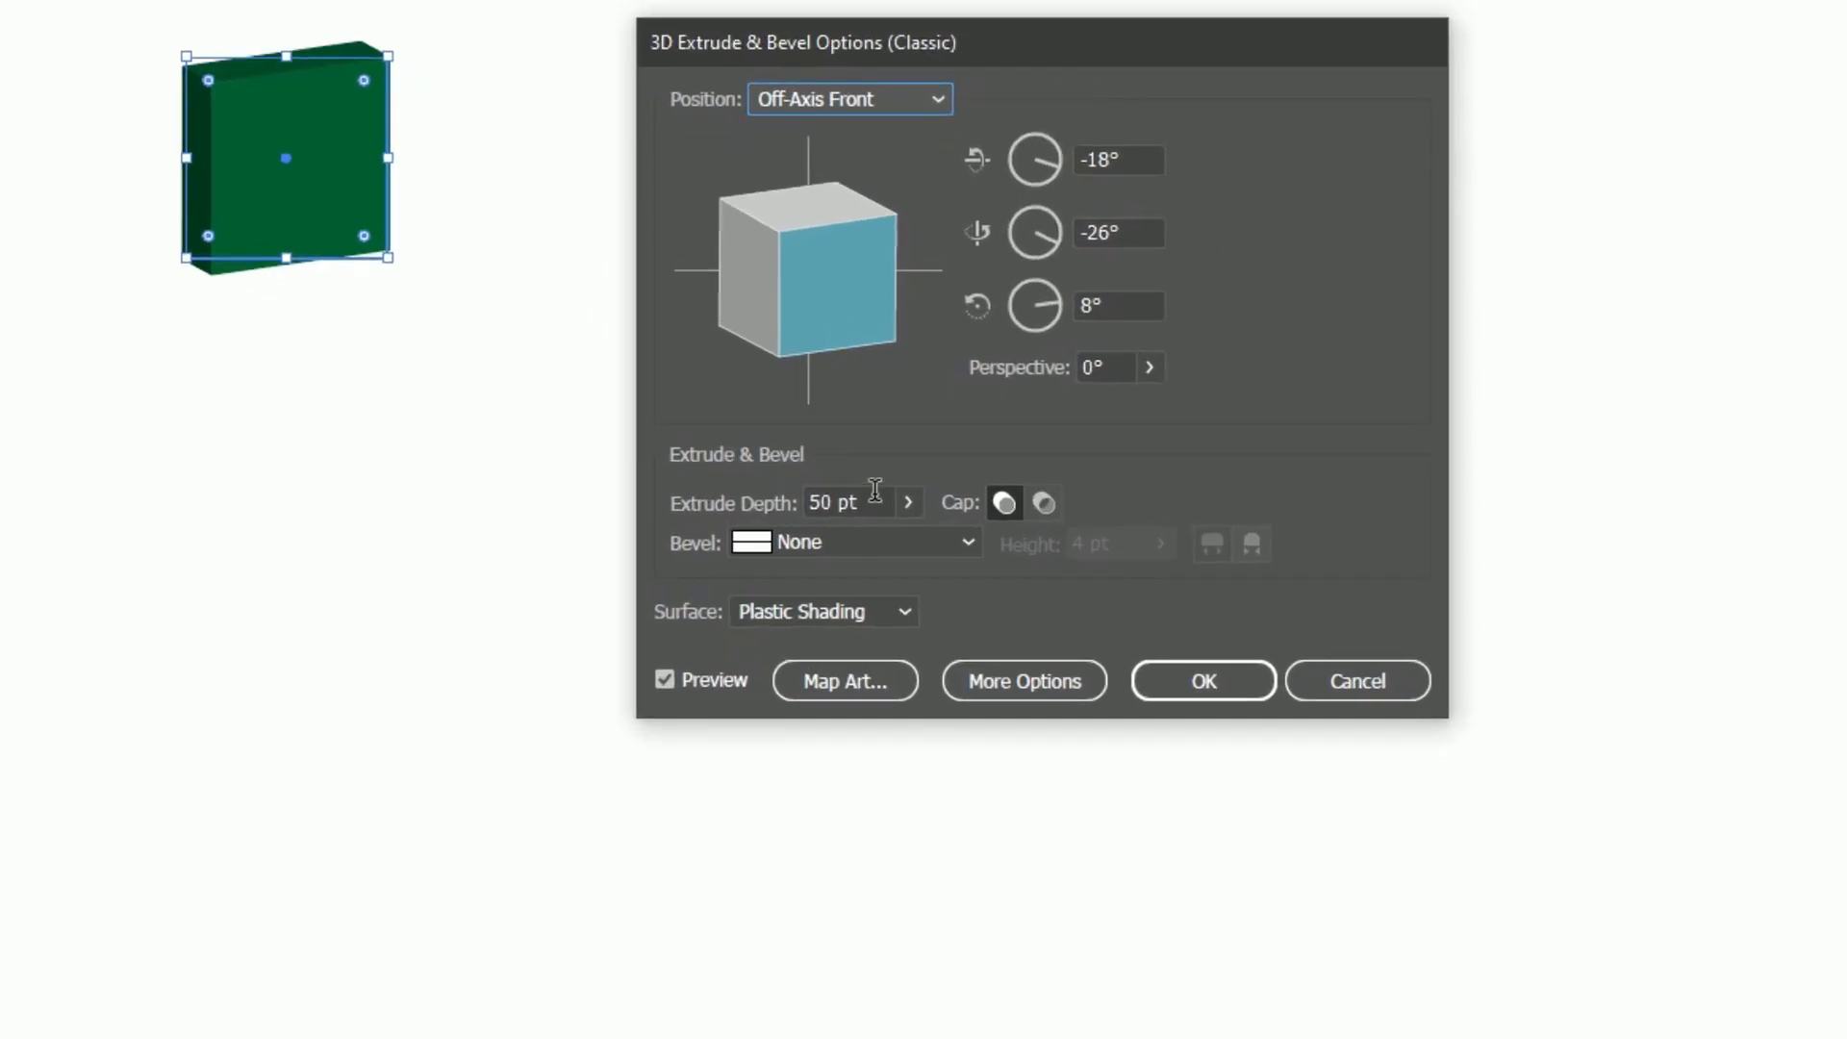
Try extrusion depths of 100 pt and 200 pt on the green square
{"action": "type", "text": "100"}
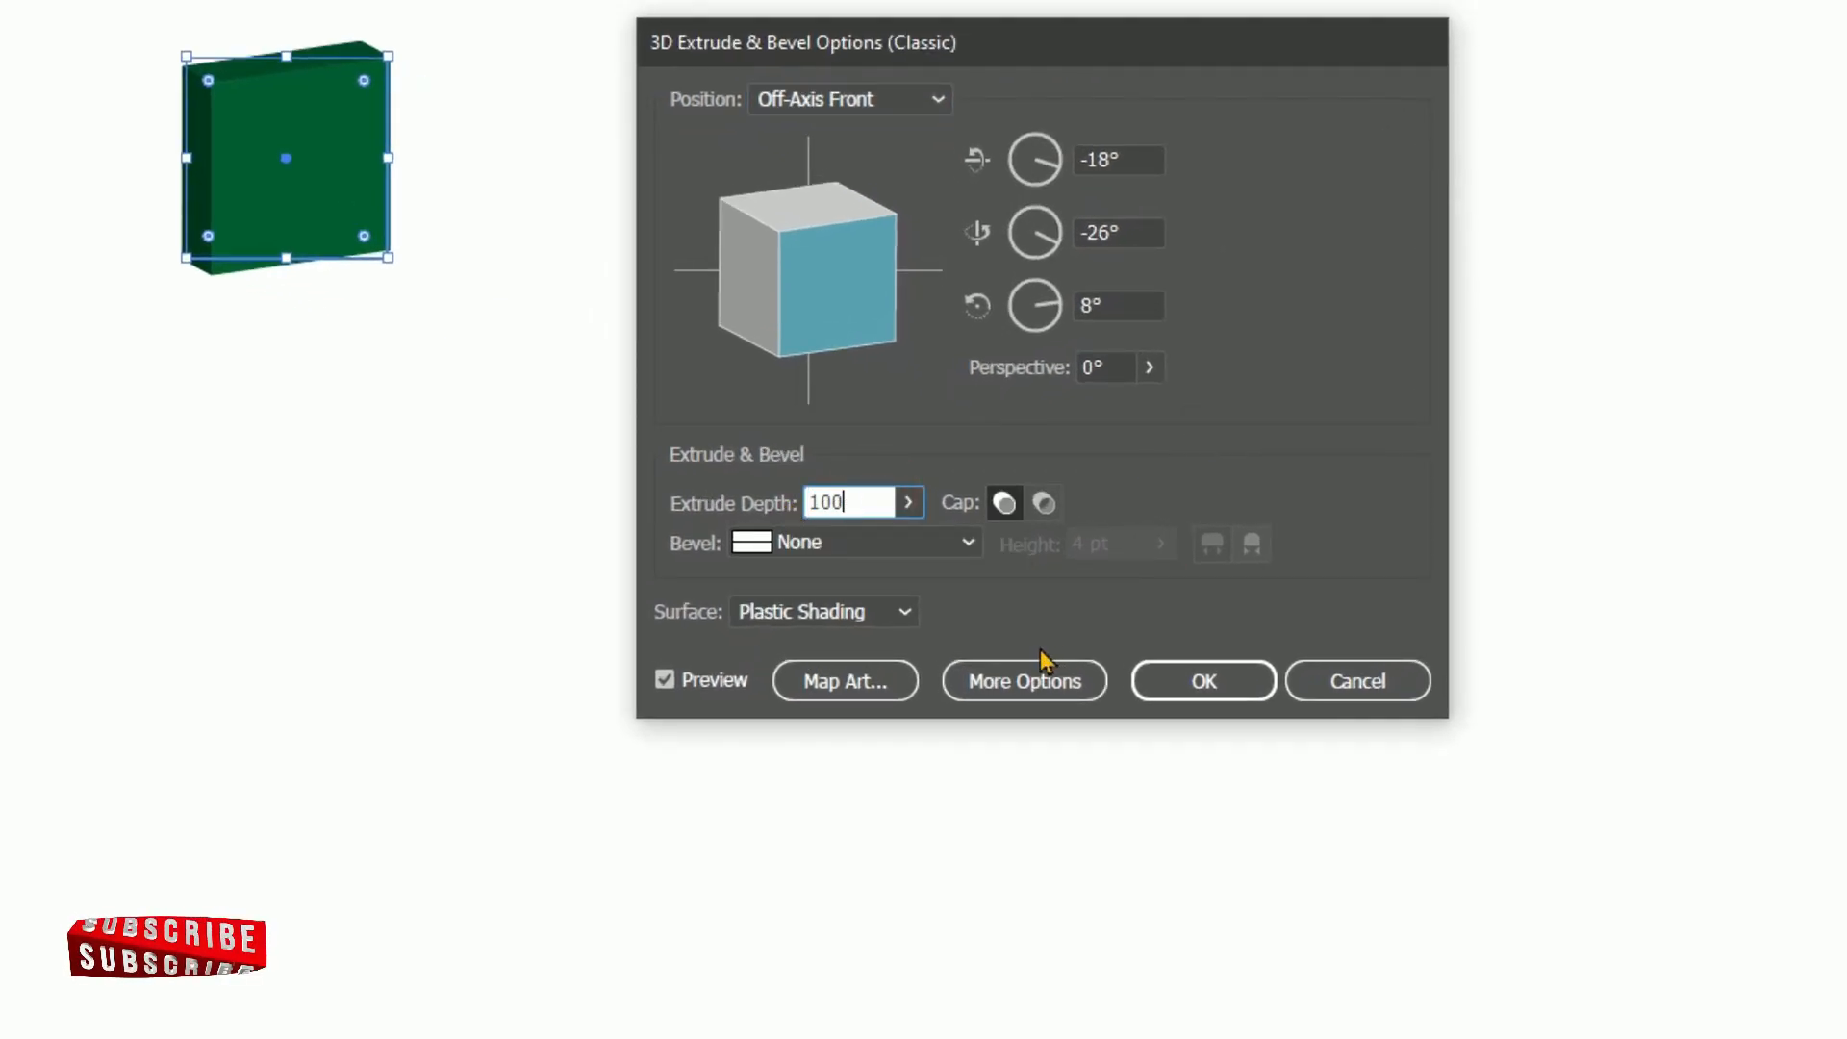
{"action": "key", "text": "Tab"}
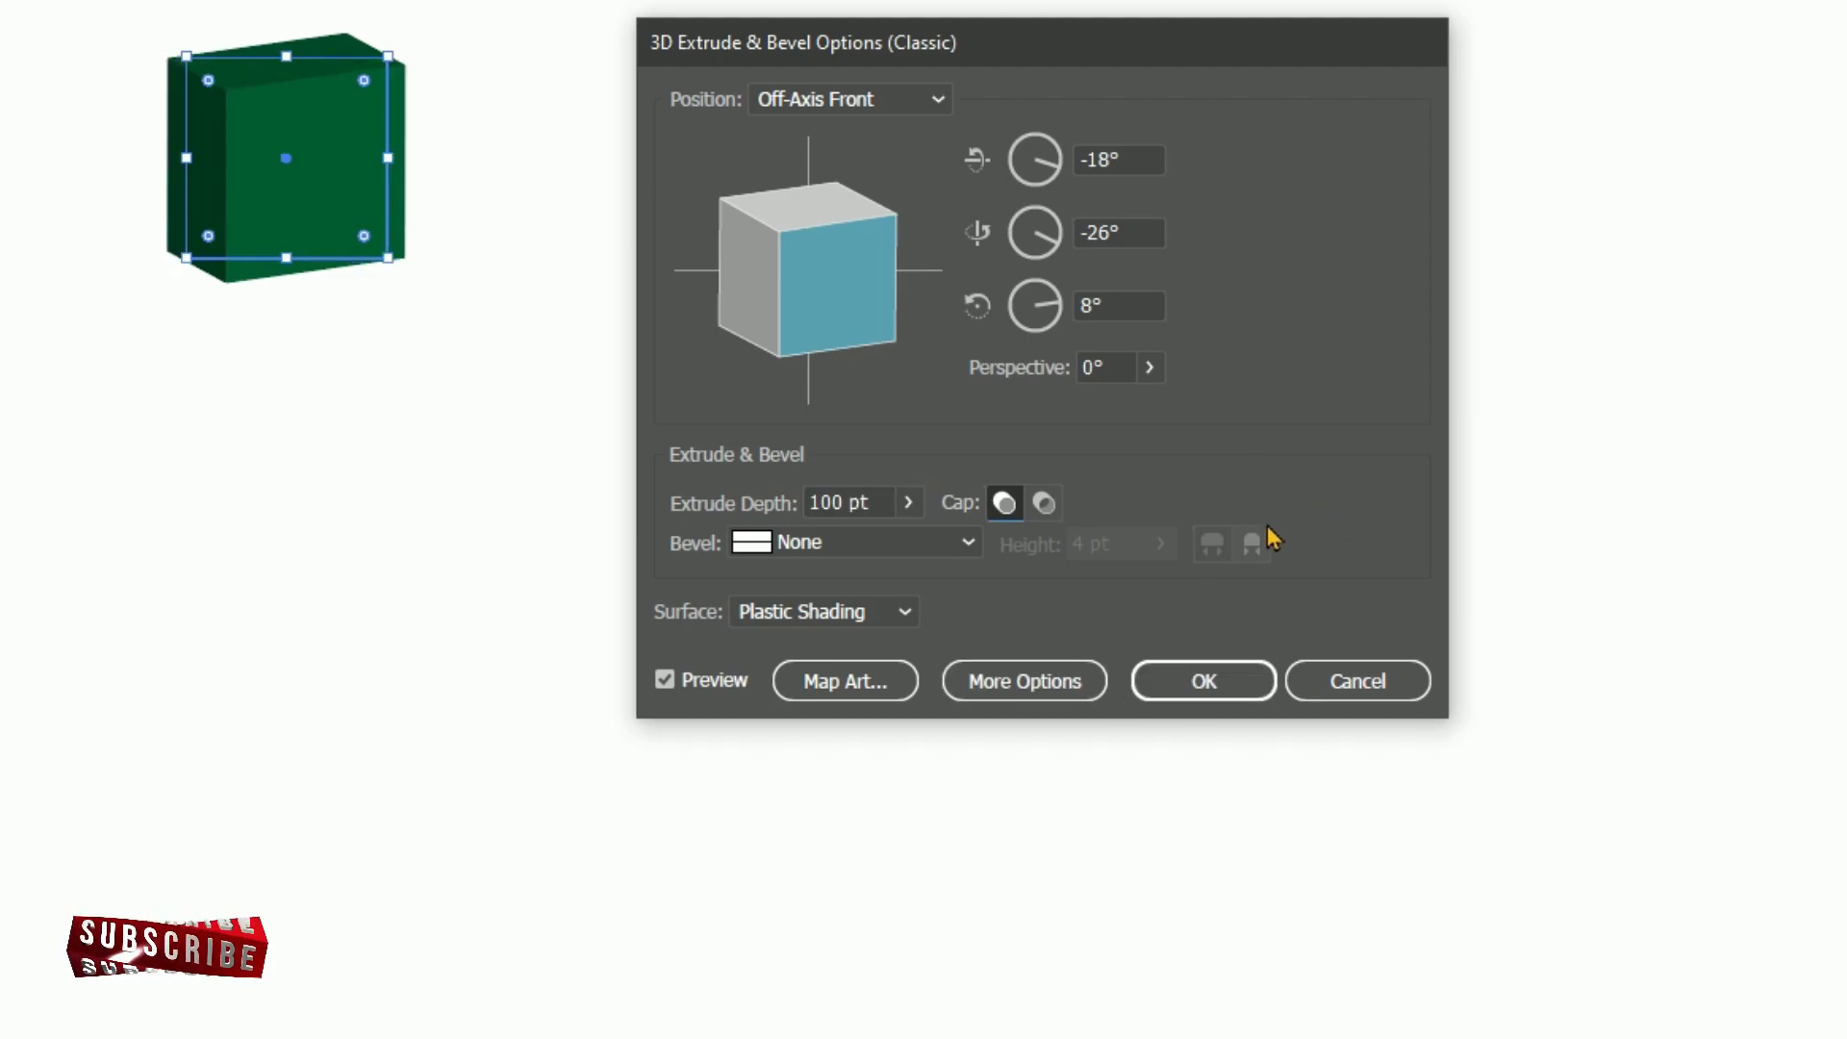
{"action": "left_click", "coordinate": [875, 500]}
{"action": "key", "text": "Up"}
{"action": "key", "text": "Up"}
{"action": "key", "text": "Up"}
{"action": "key", "text": "Up"}
{"action": "key", "text": "Up"}
{"action": "key", "text": "Up"}
{"action": "key", "text": "Up"}
{"action": "key", "text": "Up"}
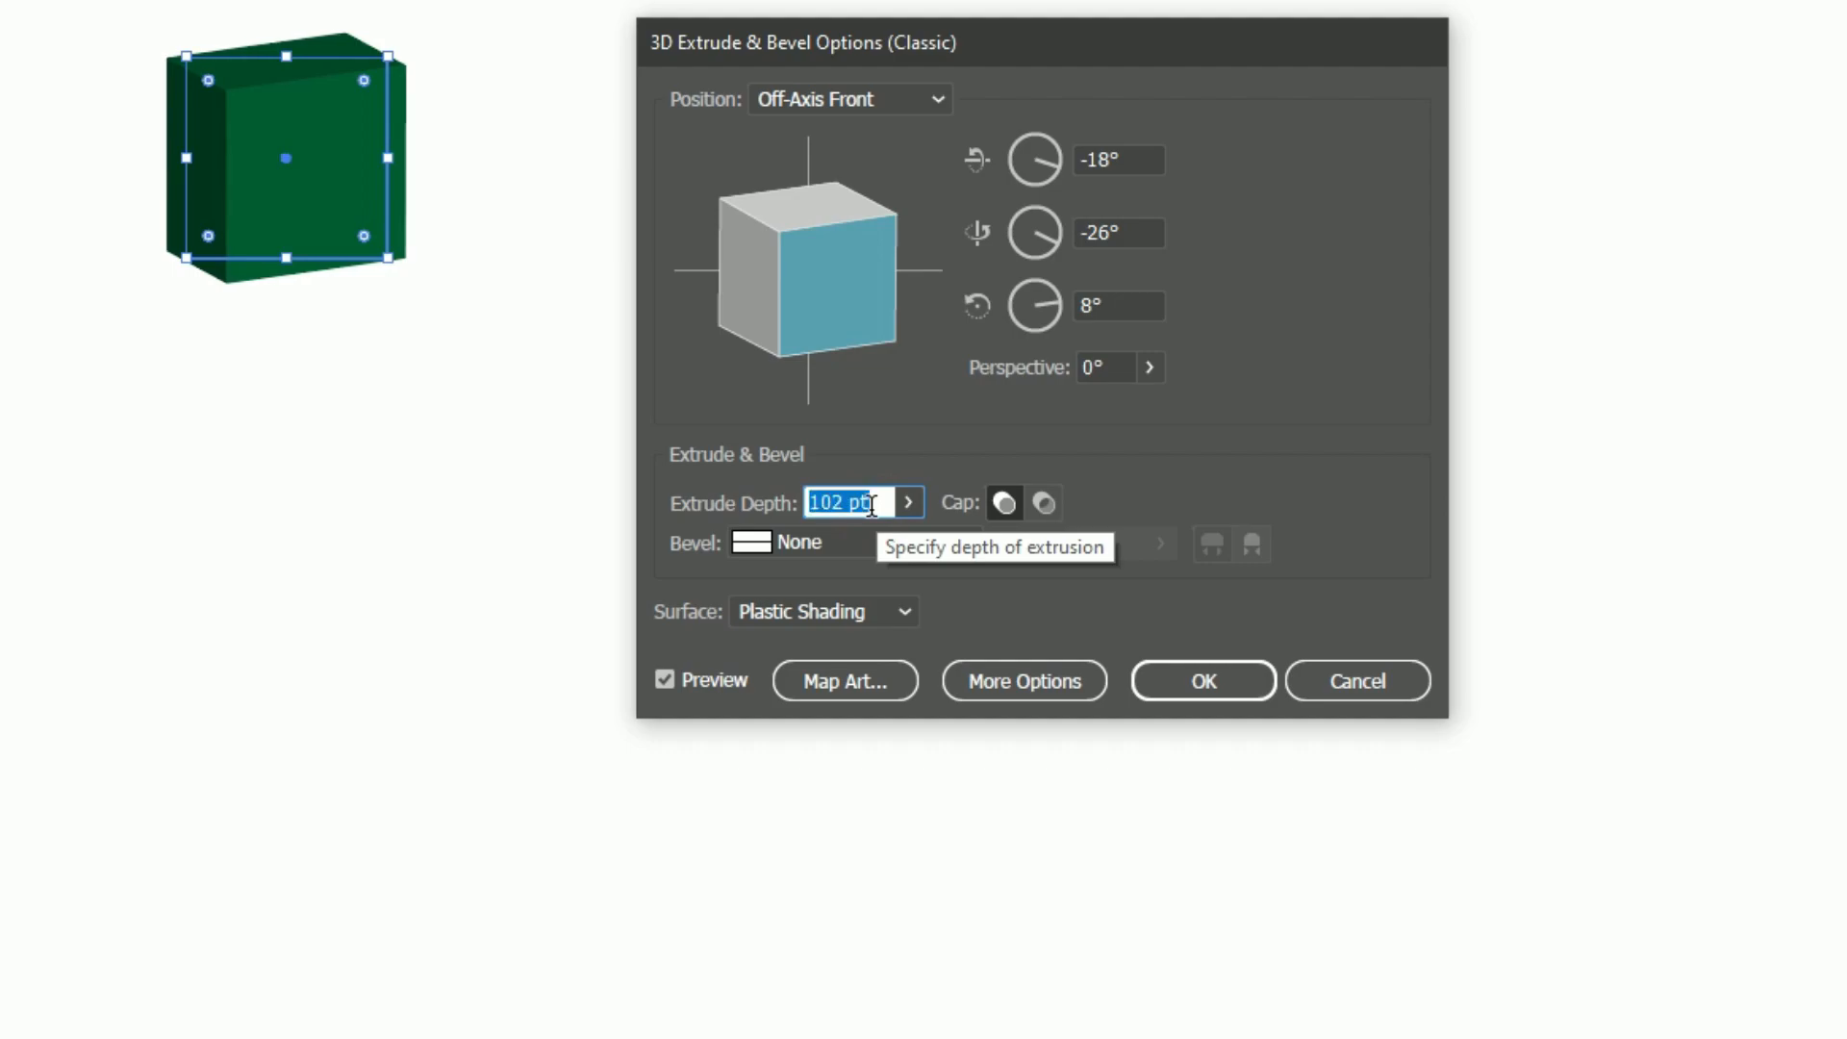
{"action": "key", "text": "Up"}
{"action": "key", "text": "Up"}
{"action": "key", "text": "Up"}
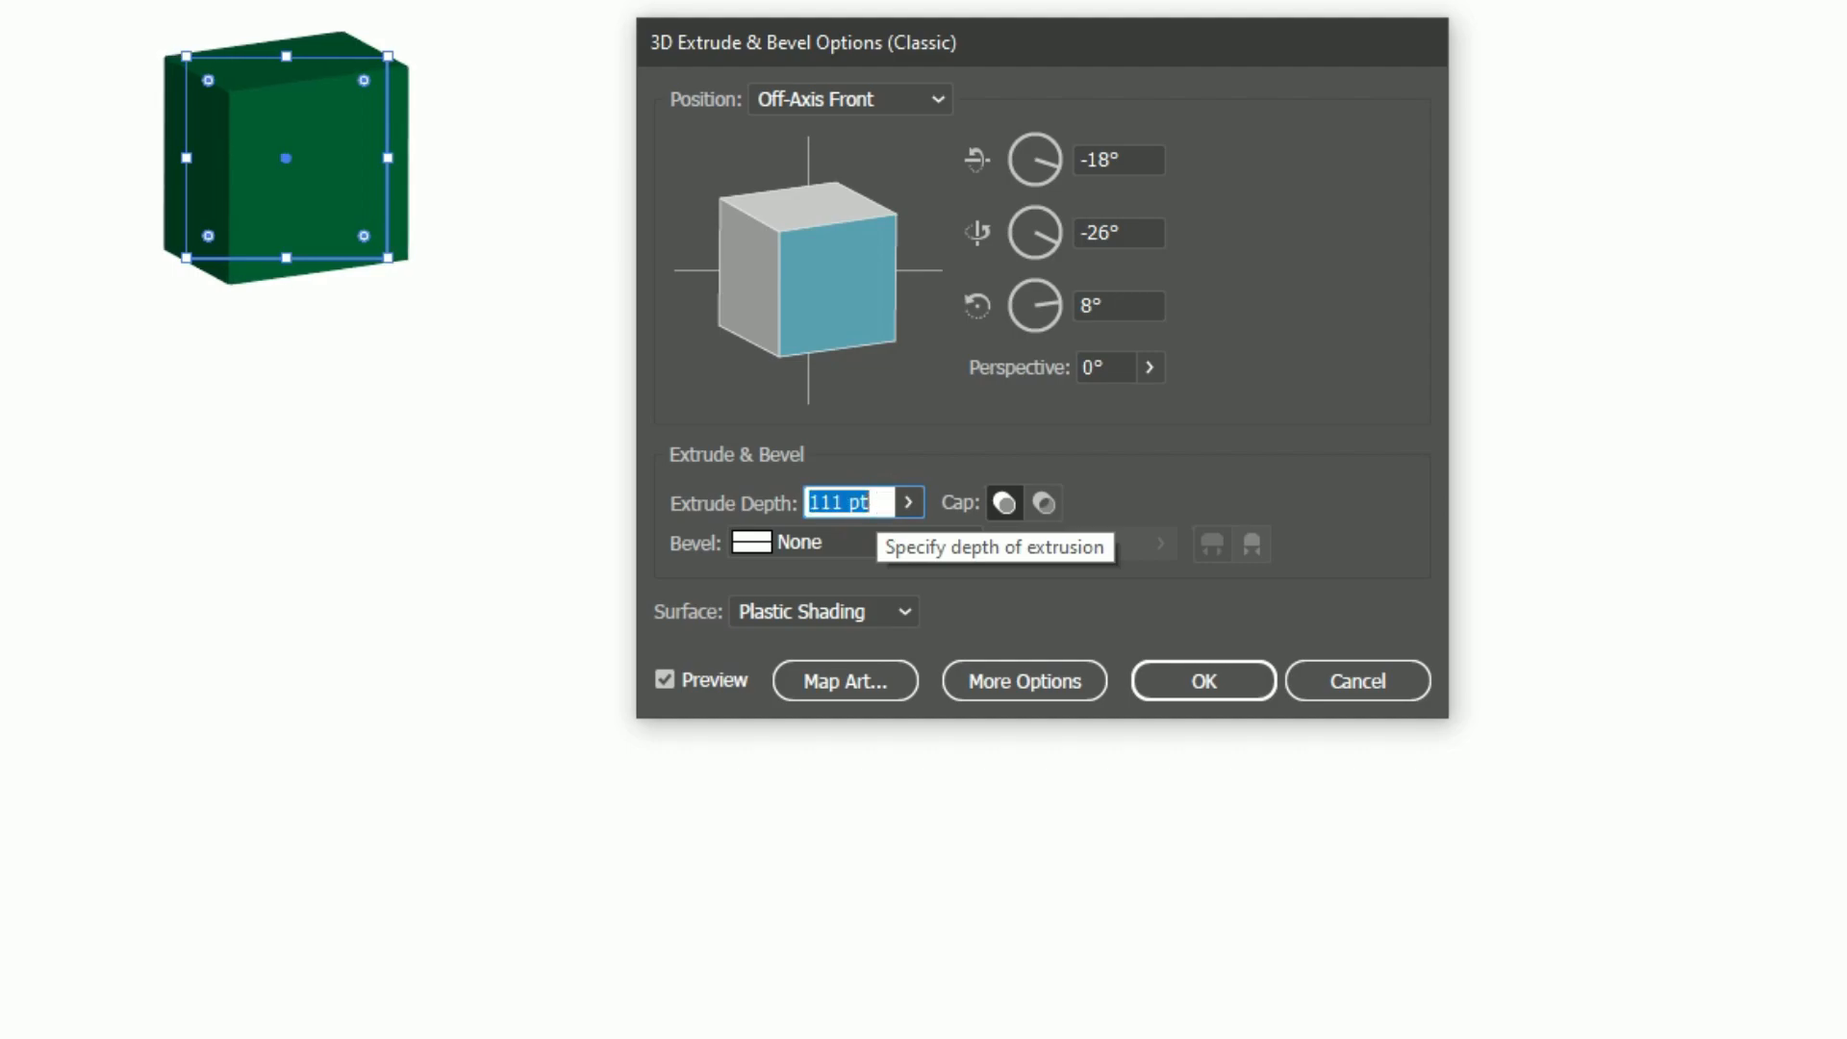
{"action": "key", "text": "Tab"}
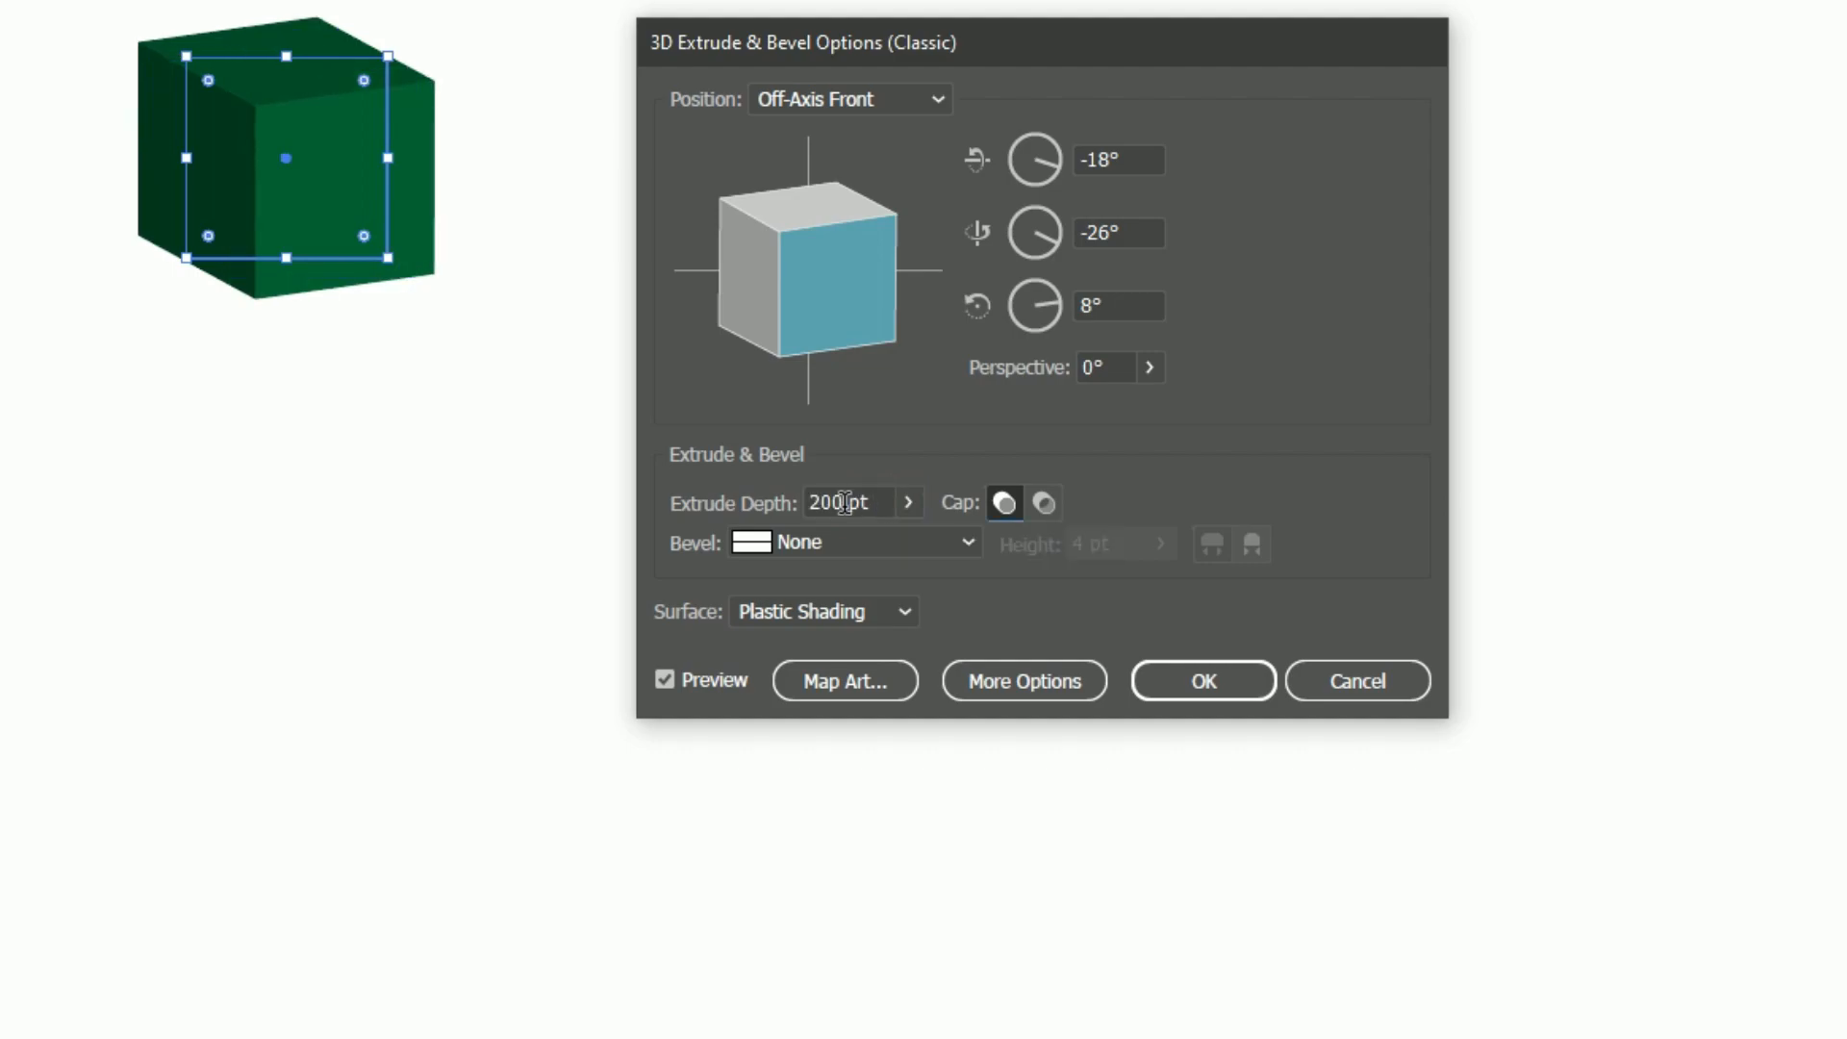
Set the extrusion depth to 175 pt and expand the additional surface and lighting options
{"action": "left_click", "coordinate": [877, 502]}
{"action": "type", "text": "175"}
{"action": "key", "text": "Tab"}
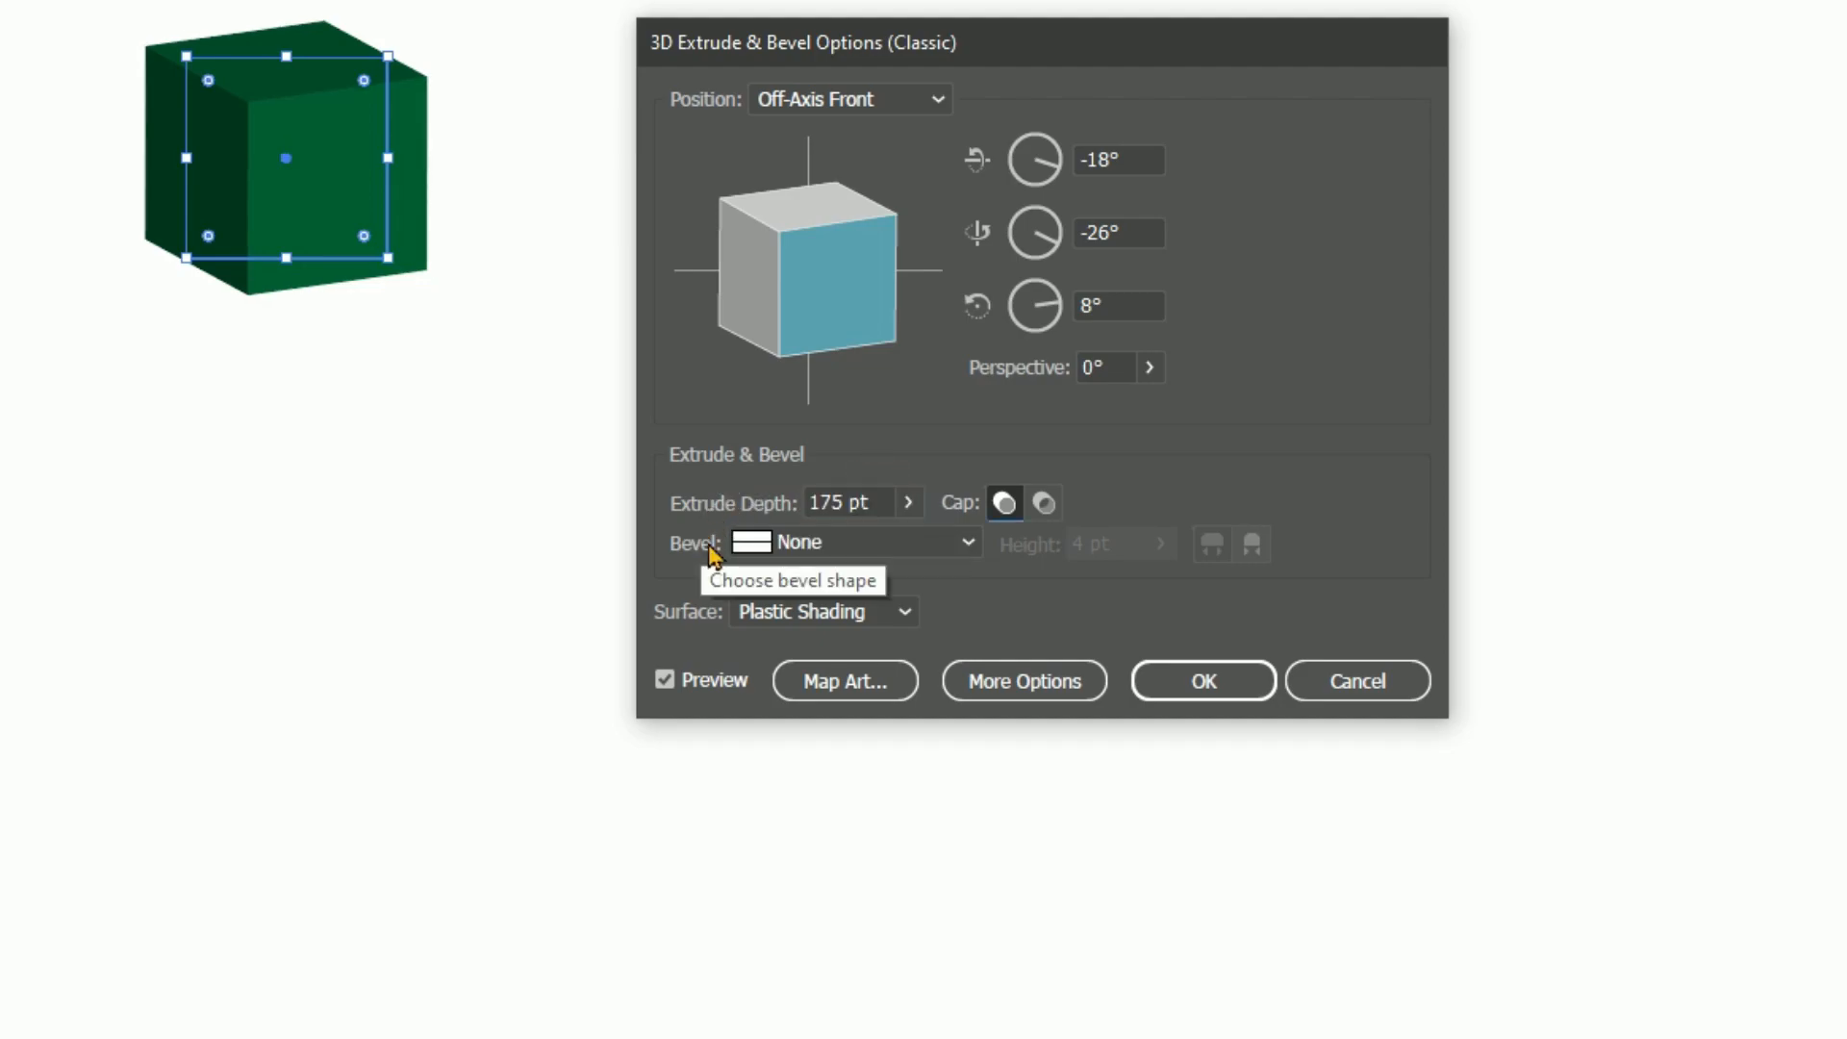
{"action": "left_click", "coordinate": [1054, 681]}
{"action": "left_click_drag", "start_coordinate": [1198, 40], "coordinate": [1193, 0]}
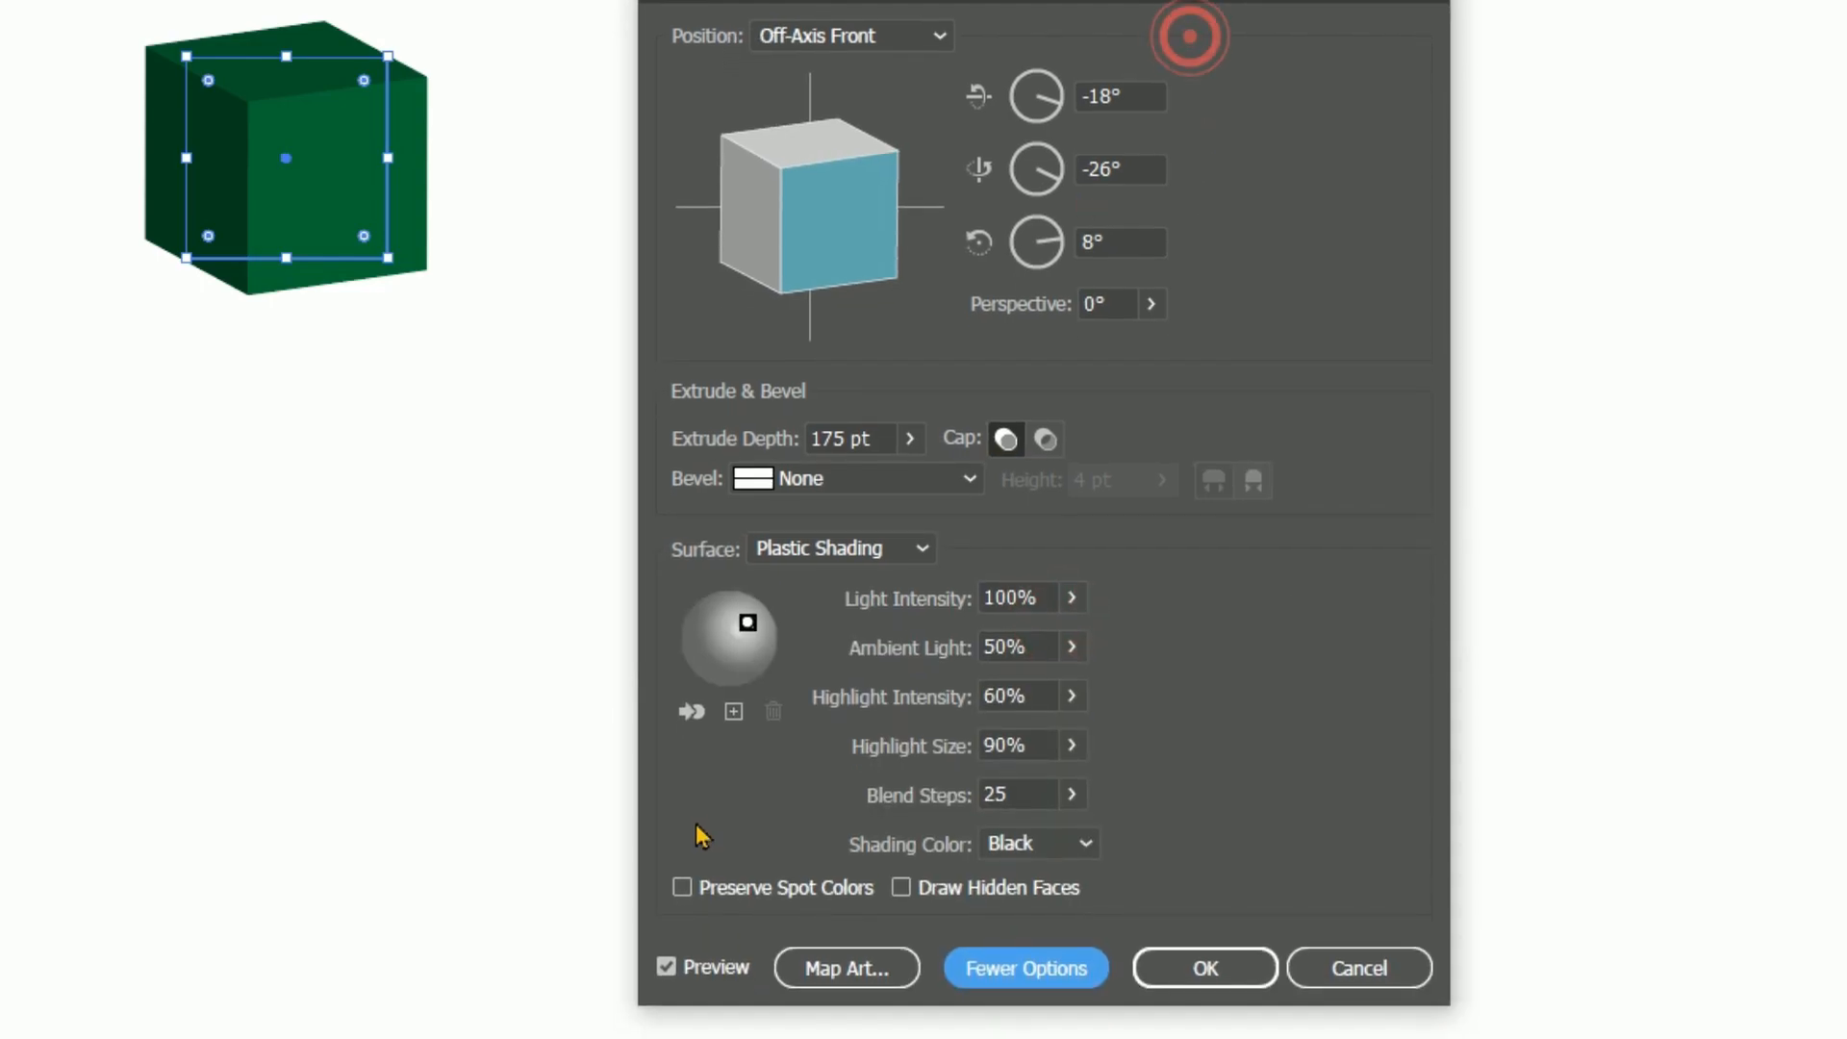
{"action": "left_click", "coordinate": [878, 481]}
{"action": "left_click", "coordinate": [878, 483]}
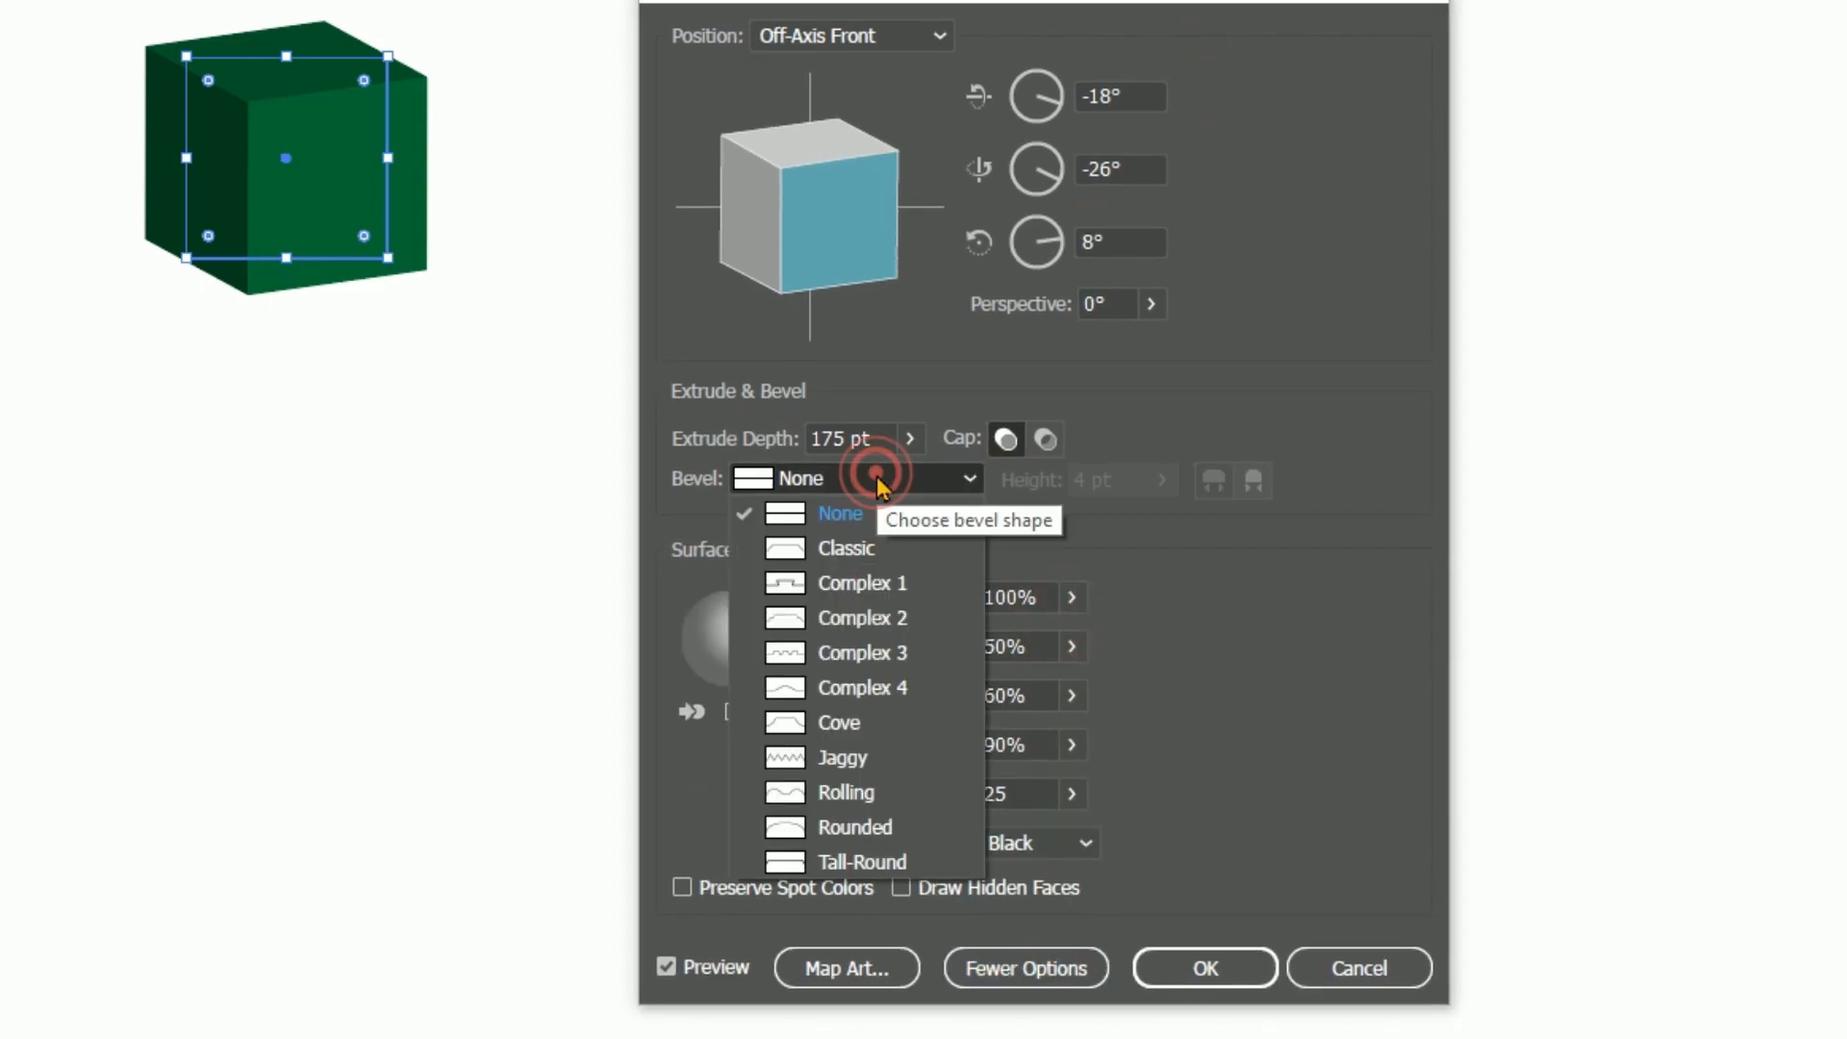
Set the cube's position to Isometric Left and its extrusion depth to 150 pt
{"action": "left_click", "coordinate": [907, 39]}
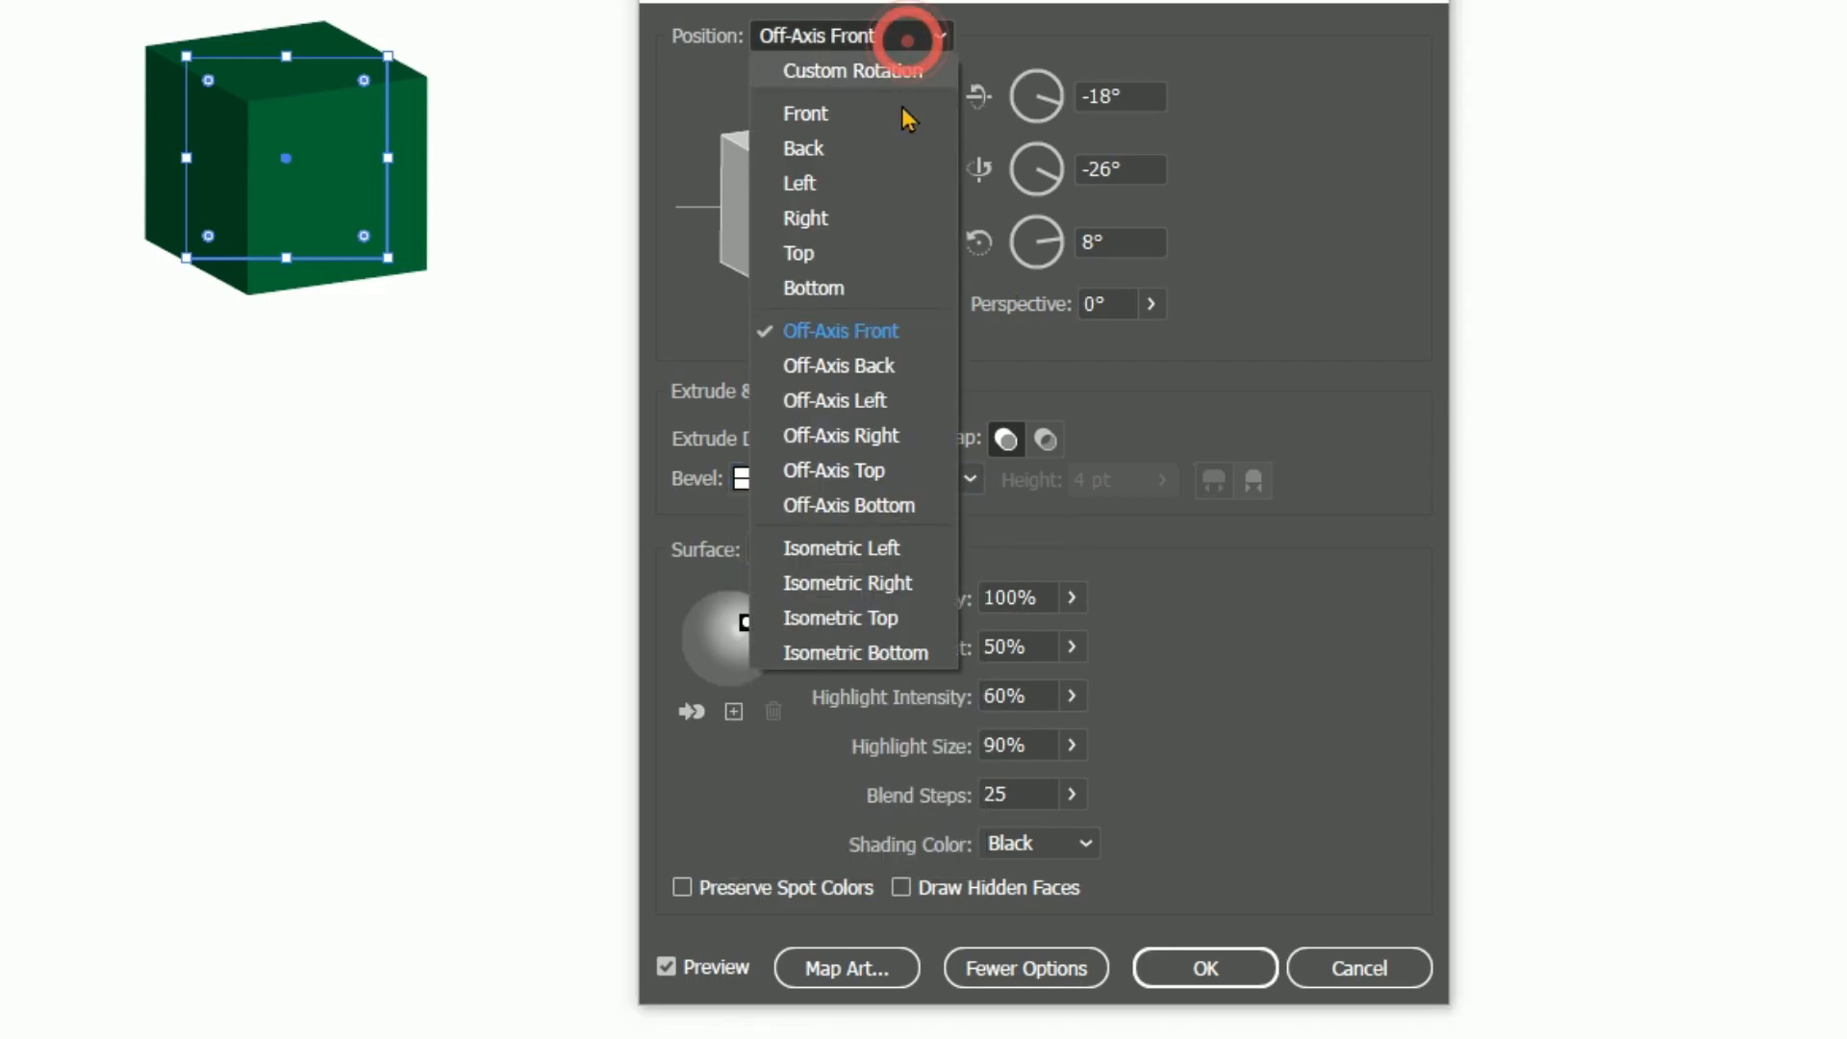
{"action": "left_click", "coordinate": [885, 546]}
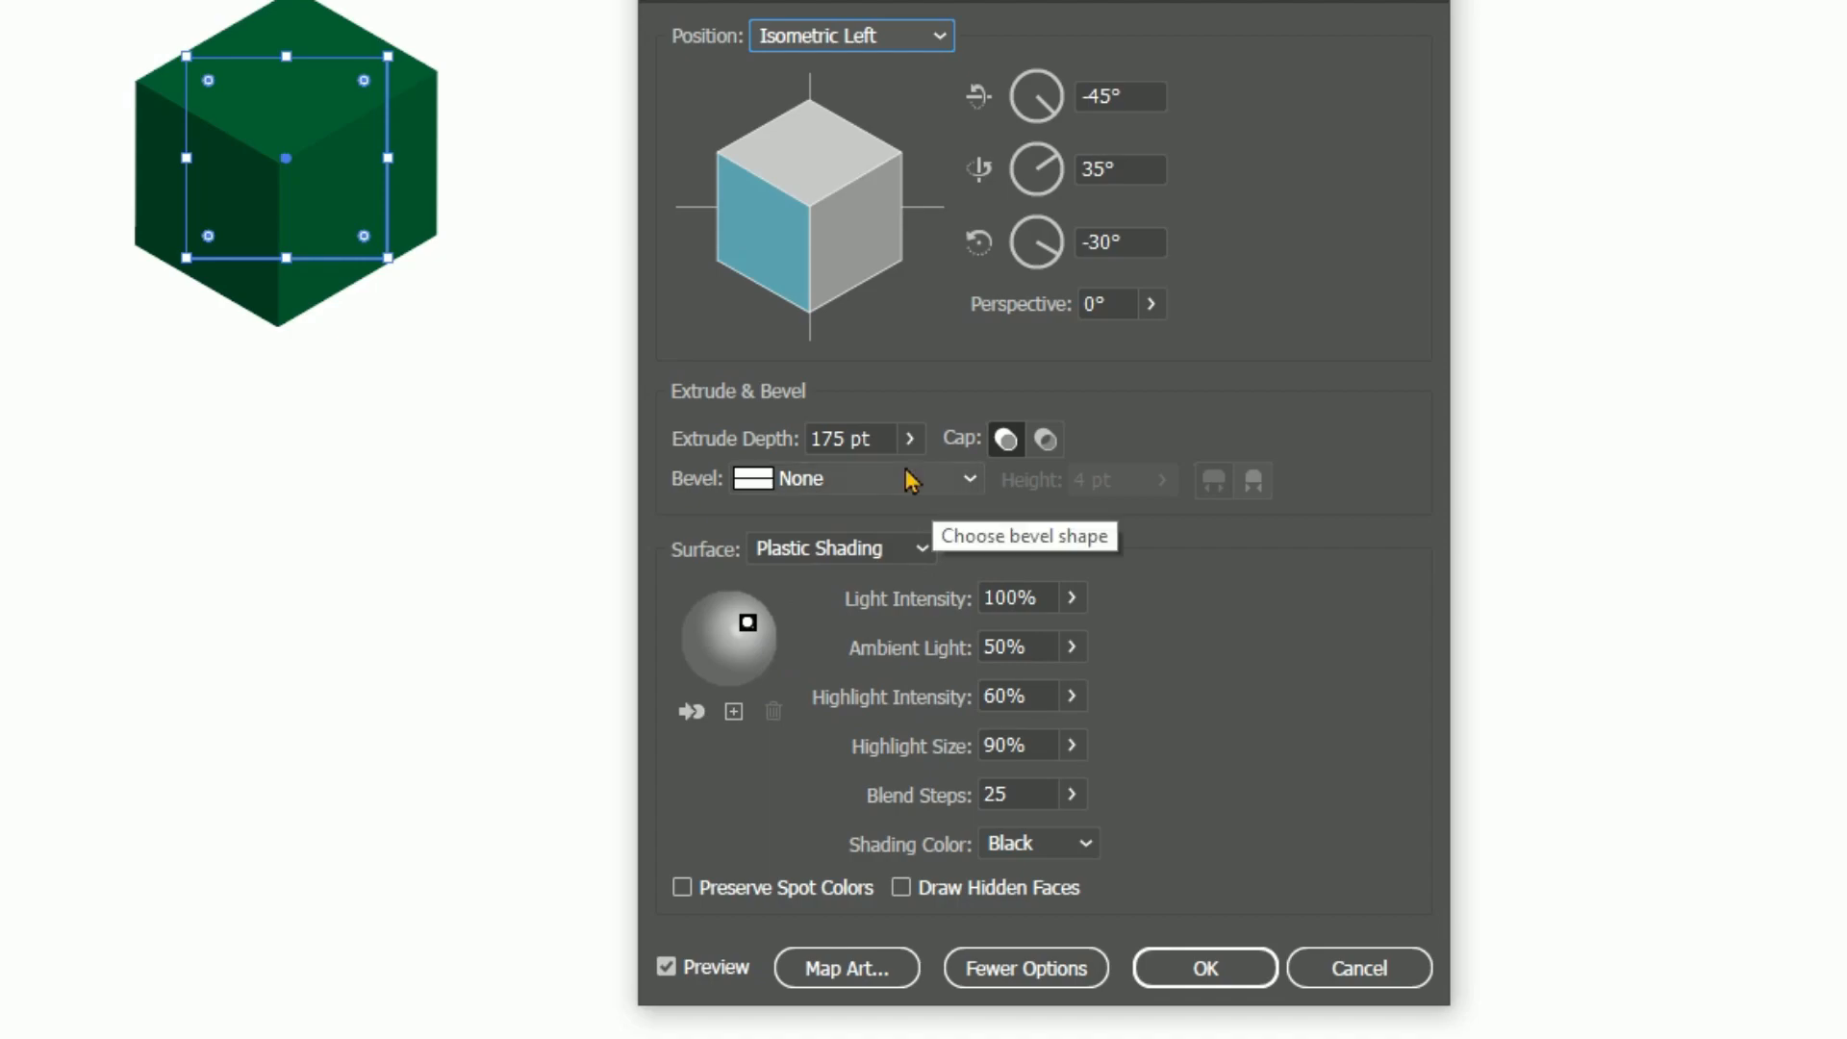
{"action": "left_click", "coordinate": [884, 438]}
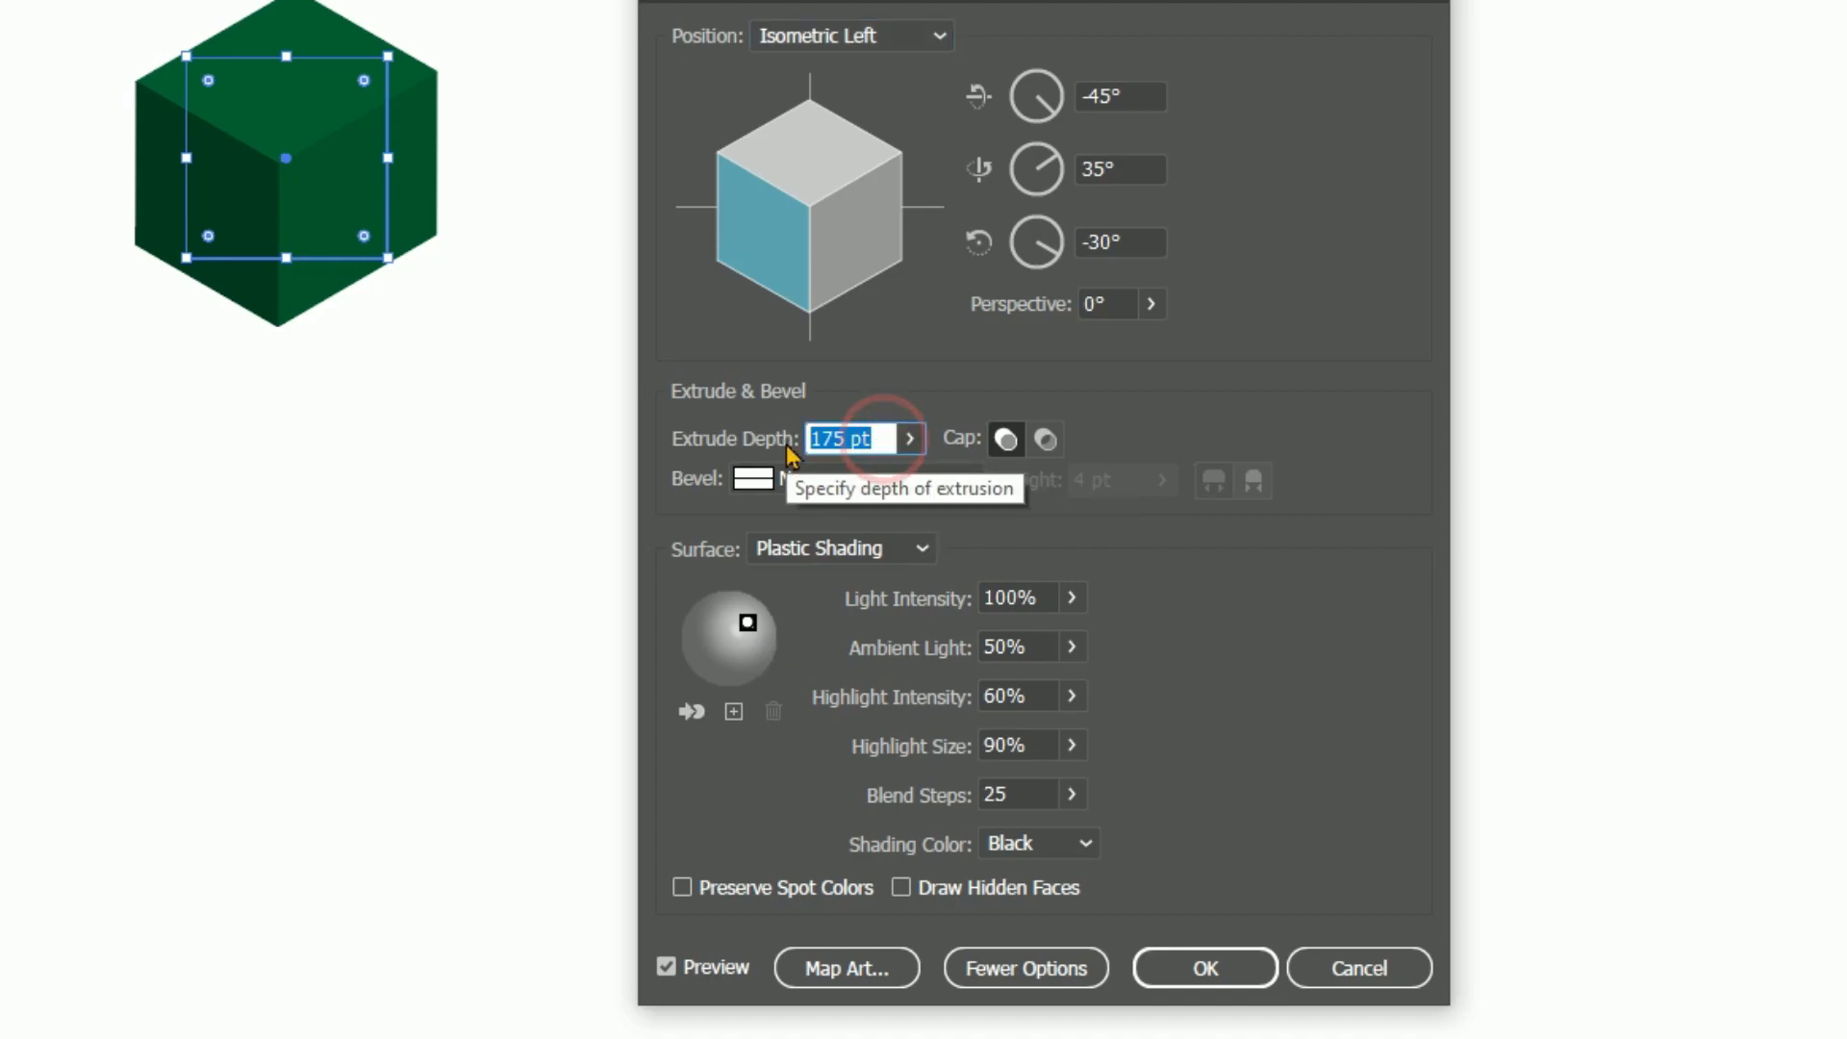
{"action": "key", "text": "Tab"}
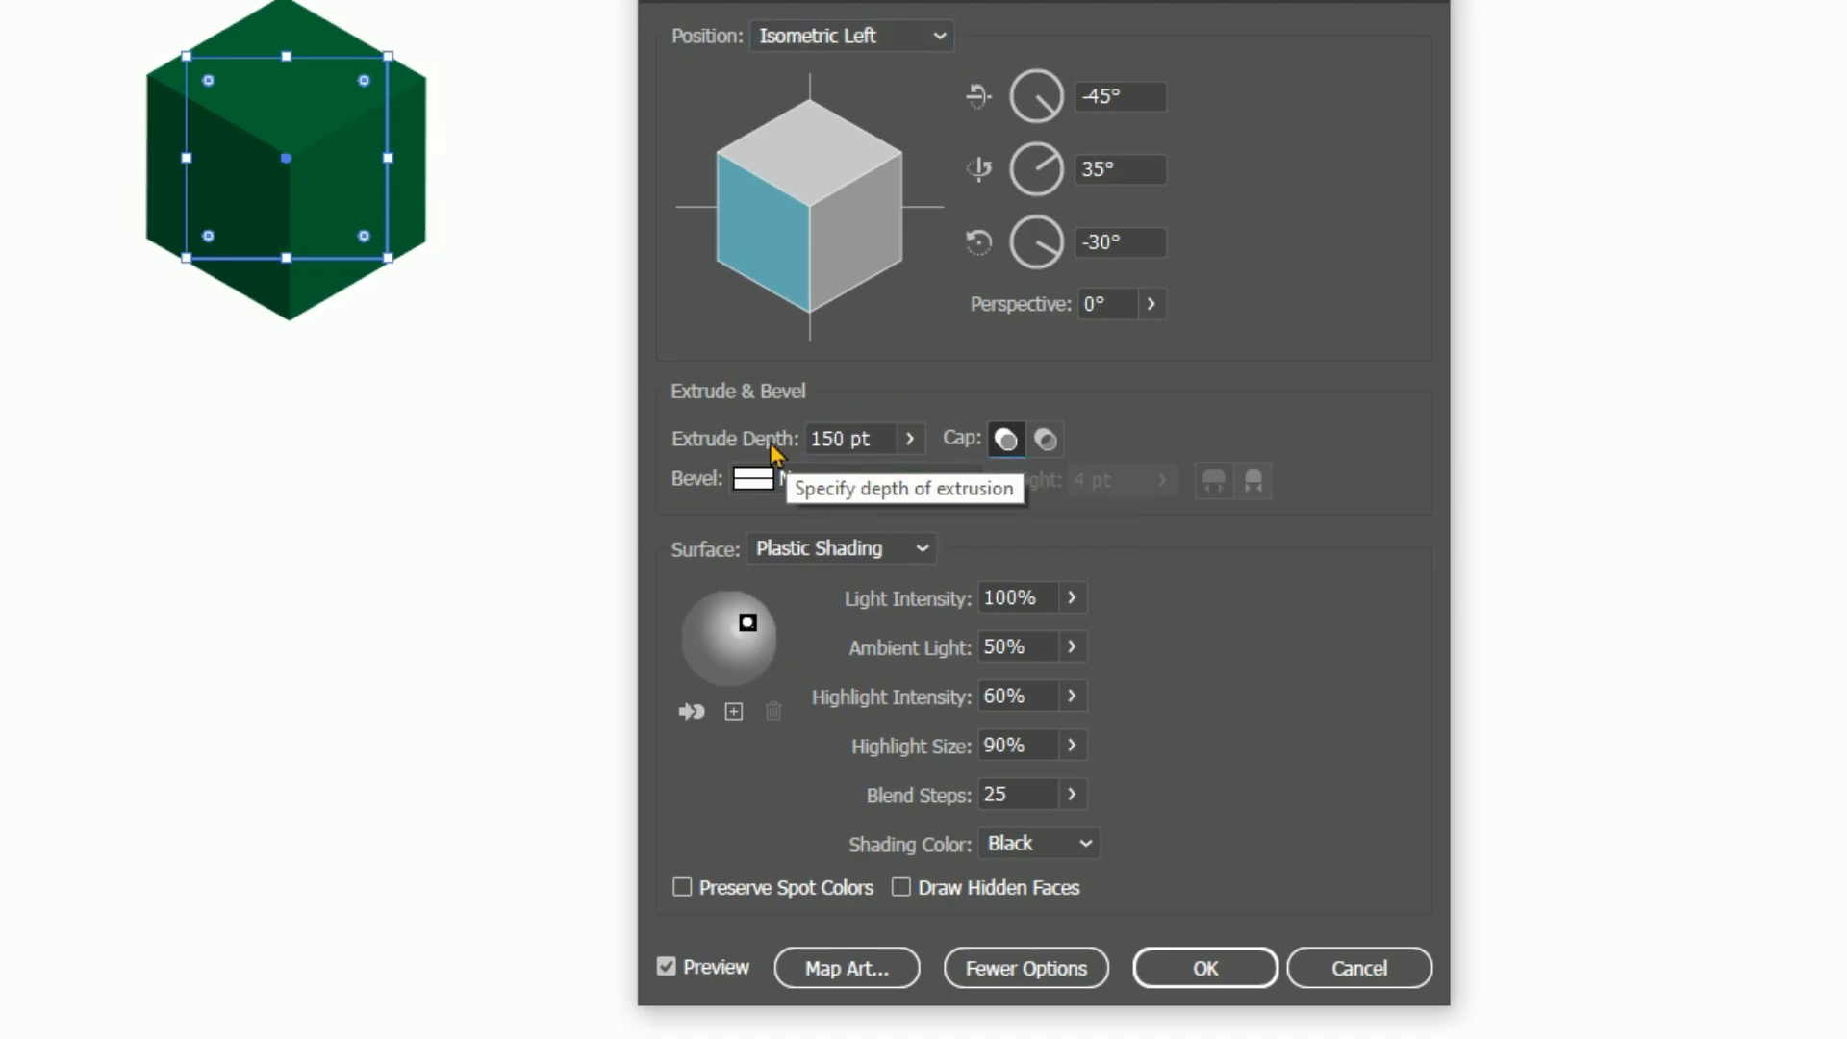
Move the light source just below and left of the shading sphere's center, and apply the 3D effect
{"action": "mouse_move", "coordinate": [748, 627]}
{"action": "left_mouse_down"}
{"action": "mouse_move", "coordinate": [706, 661]}
{"action": "mouse_move", "coordinate": [722, 658]}
{"action": "left_mouse_up"}
{"action": "left_click", "coordinate": [1205, 969]}
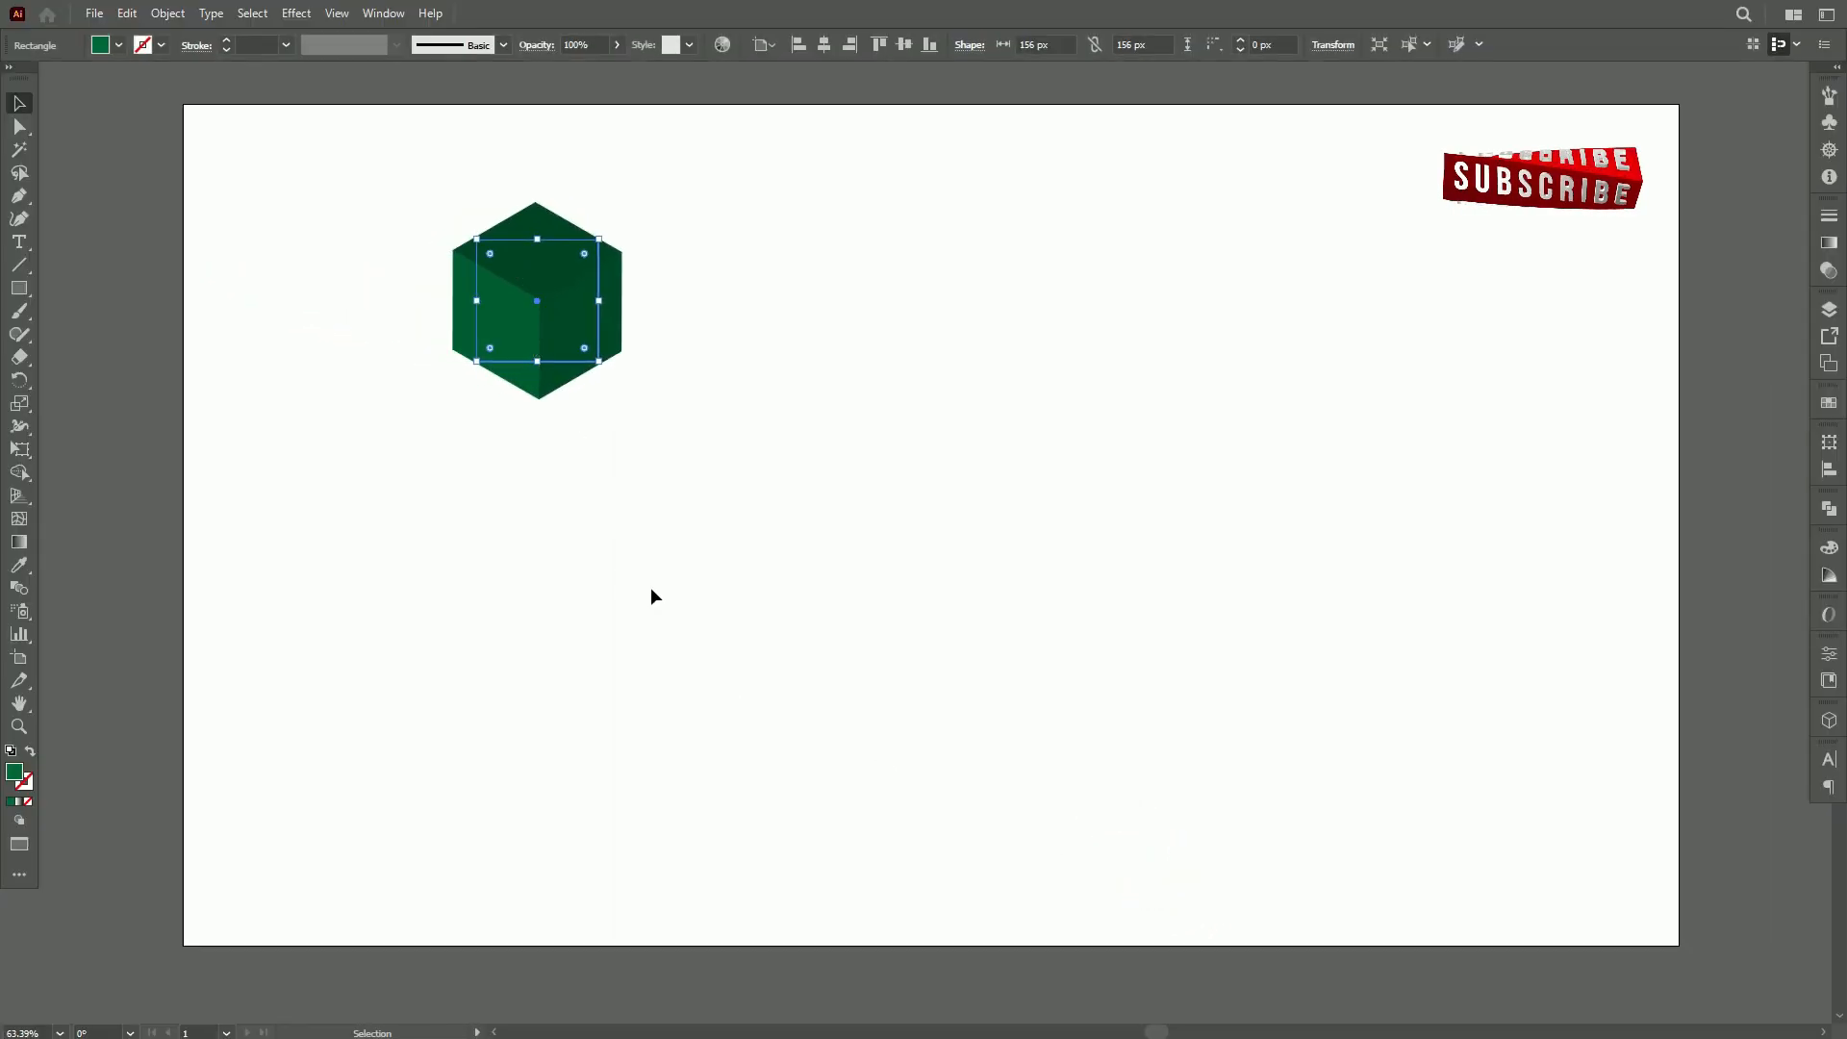
Make a new pattern from the extruded green cube and dismiss the pattern notice
{"action": "left_click", "coordinate": [167, 13]}
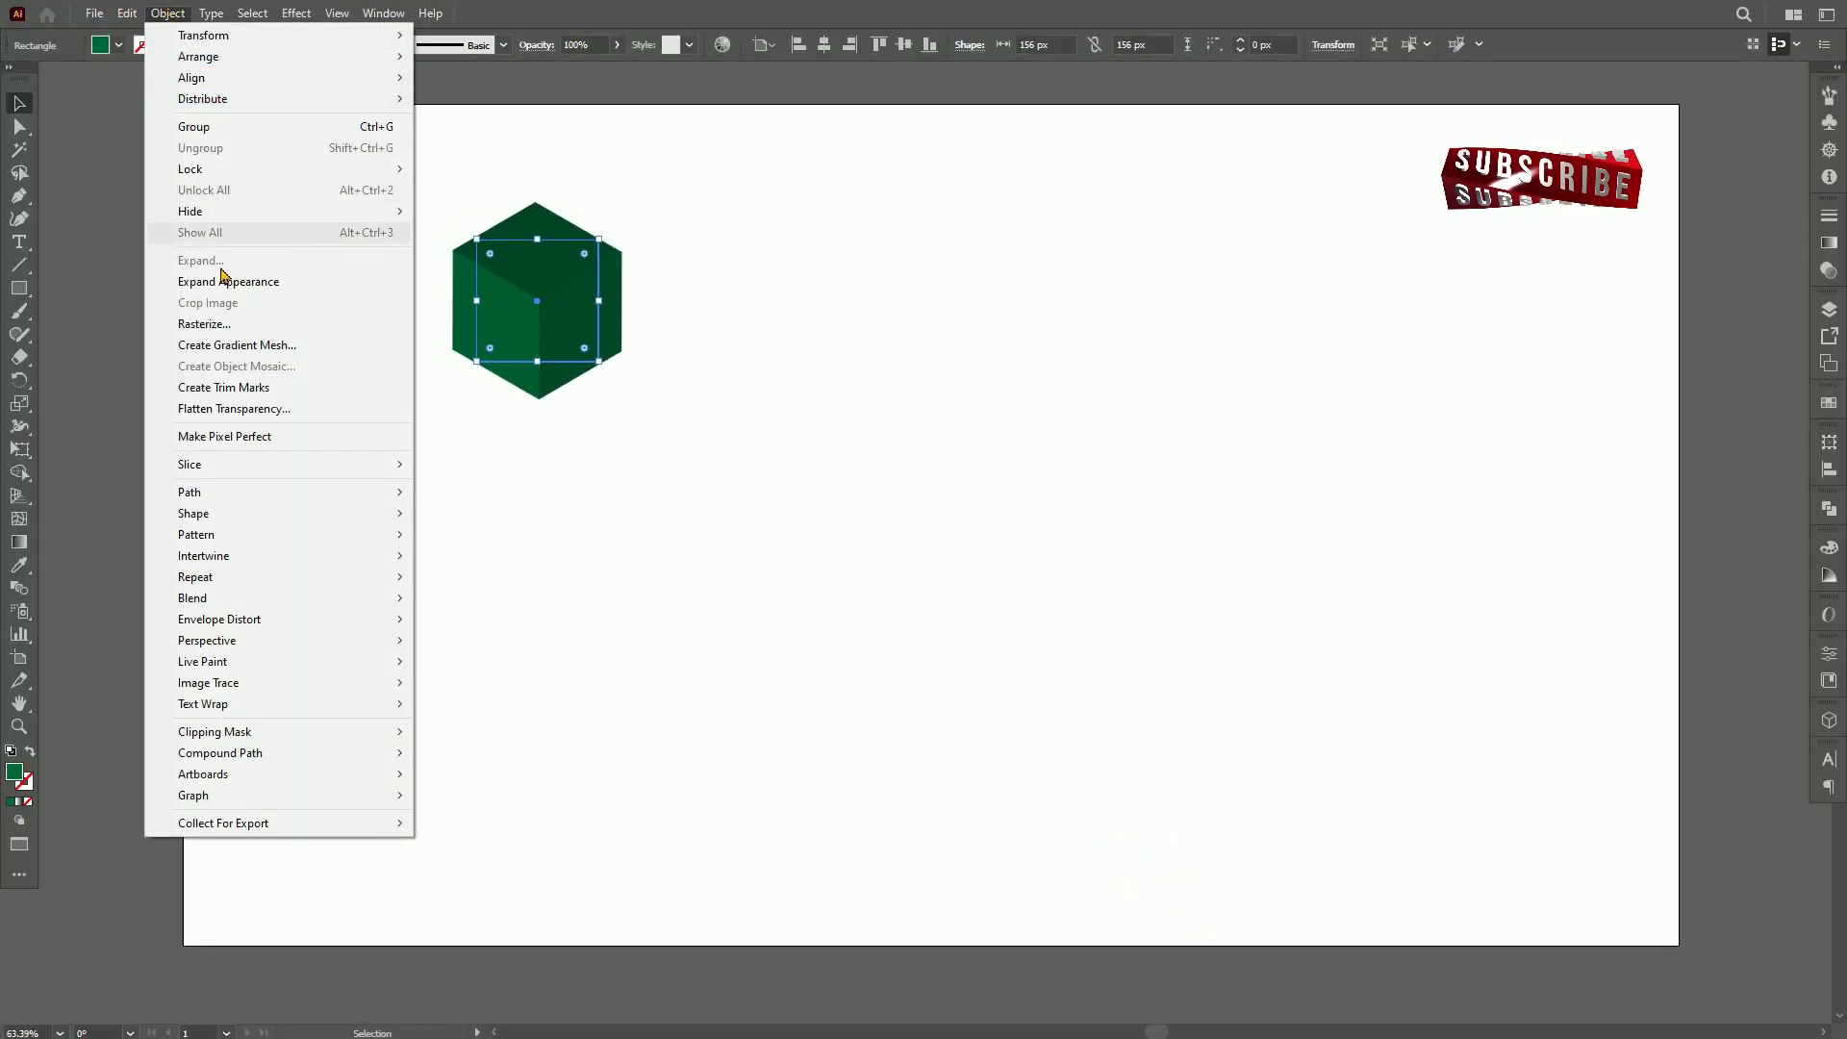
{"action": "left_click", "coordinate": [219, 536]}
{"action": "left_click", "coordinate": [455, 541]}
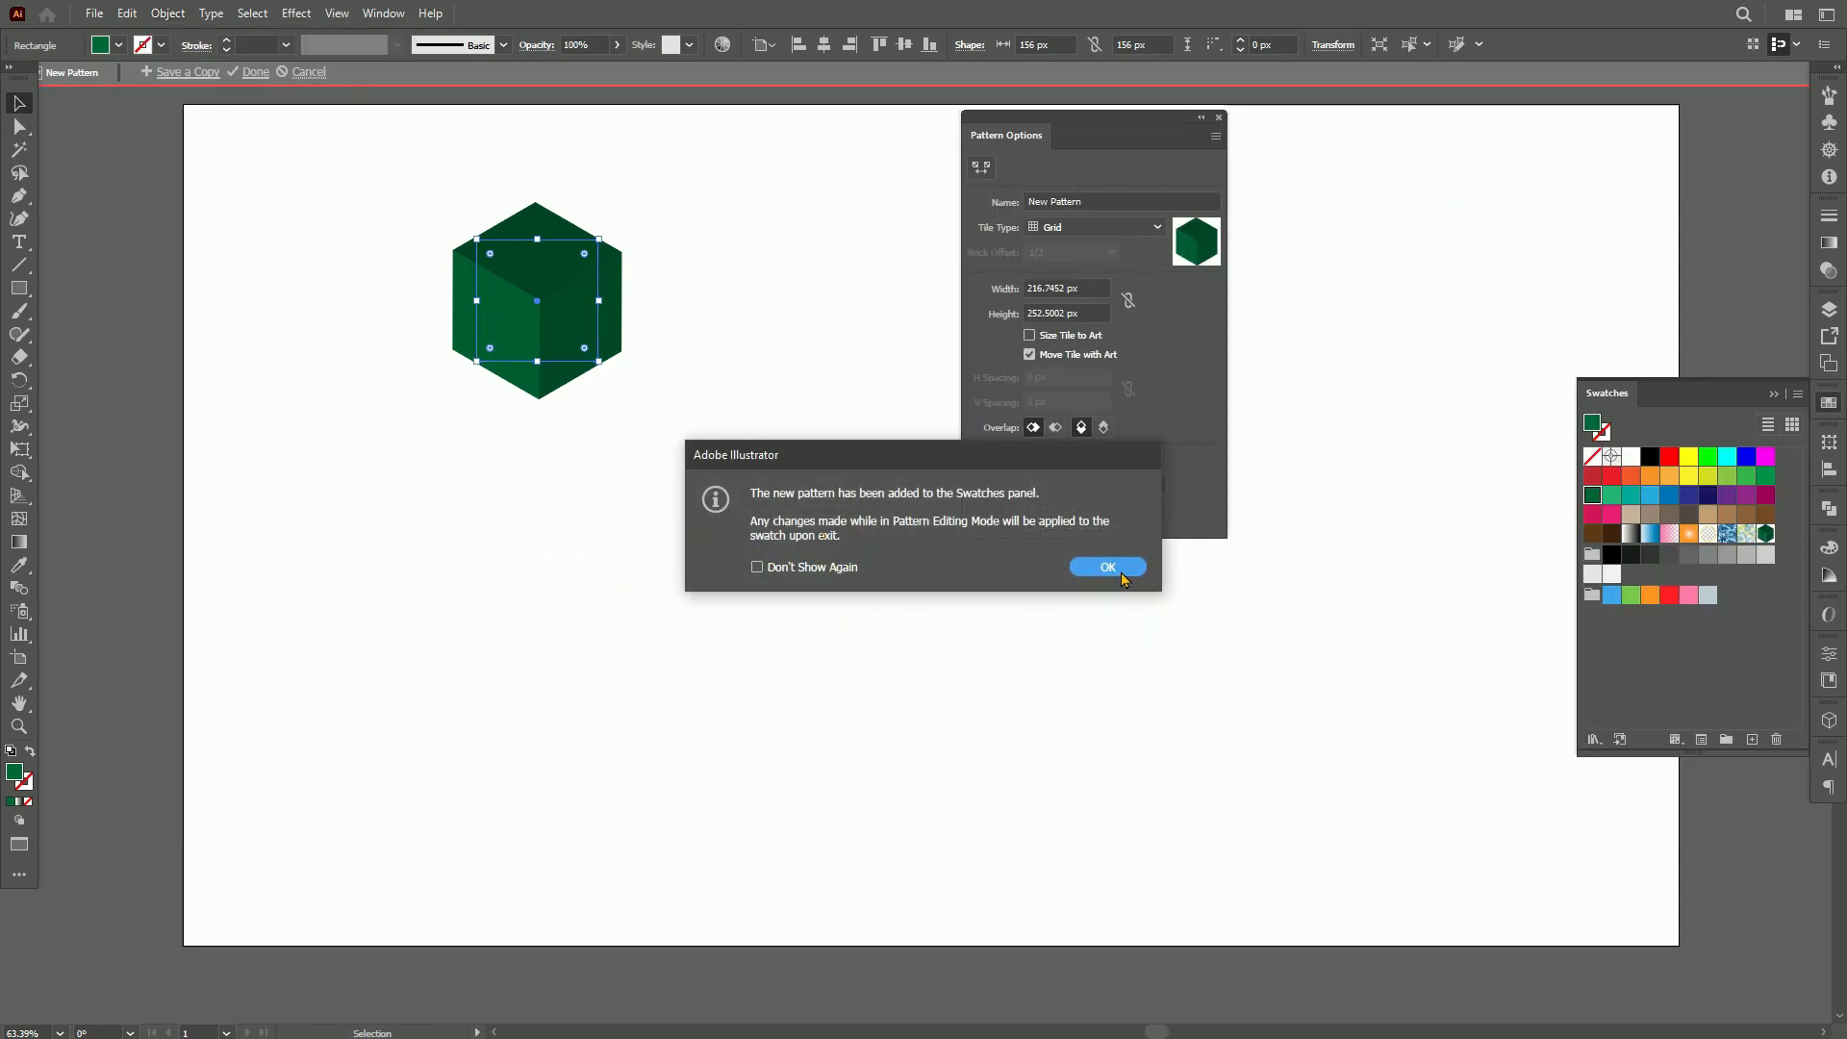
{"action": "left_click", "coordinate": [1120, 571]}
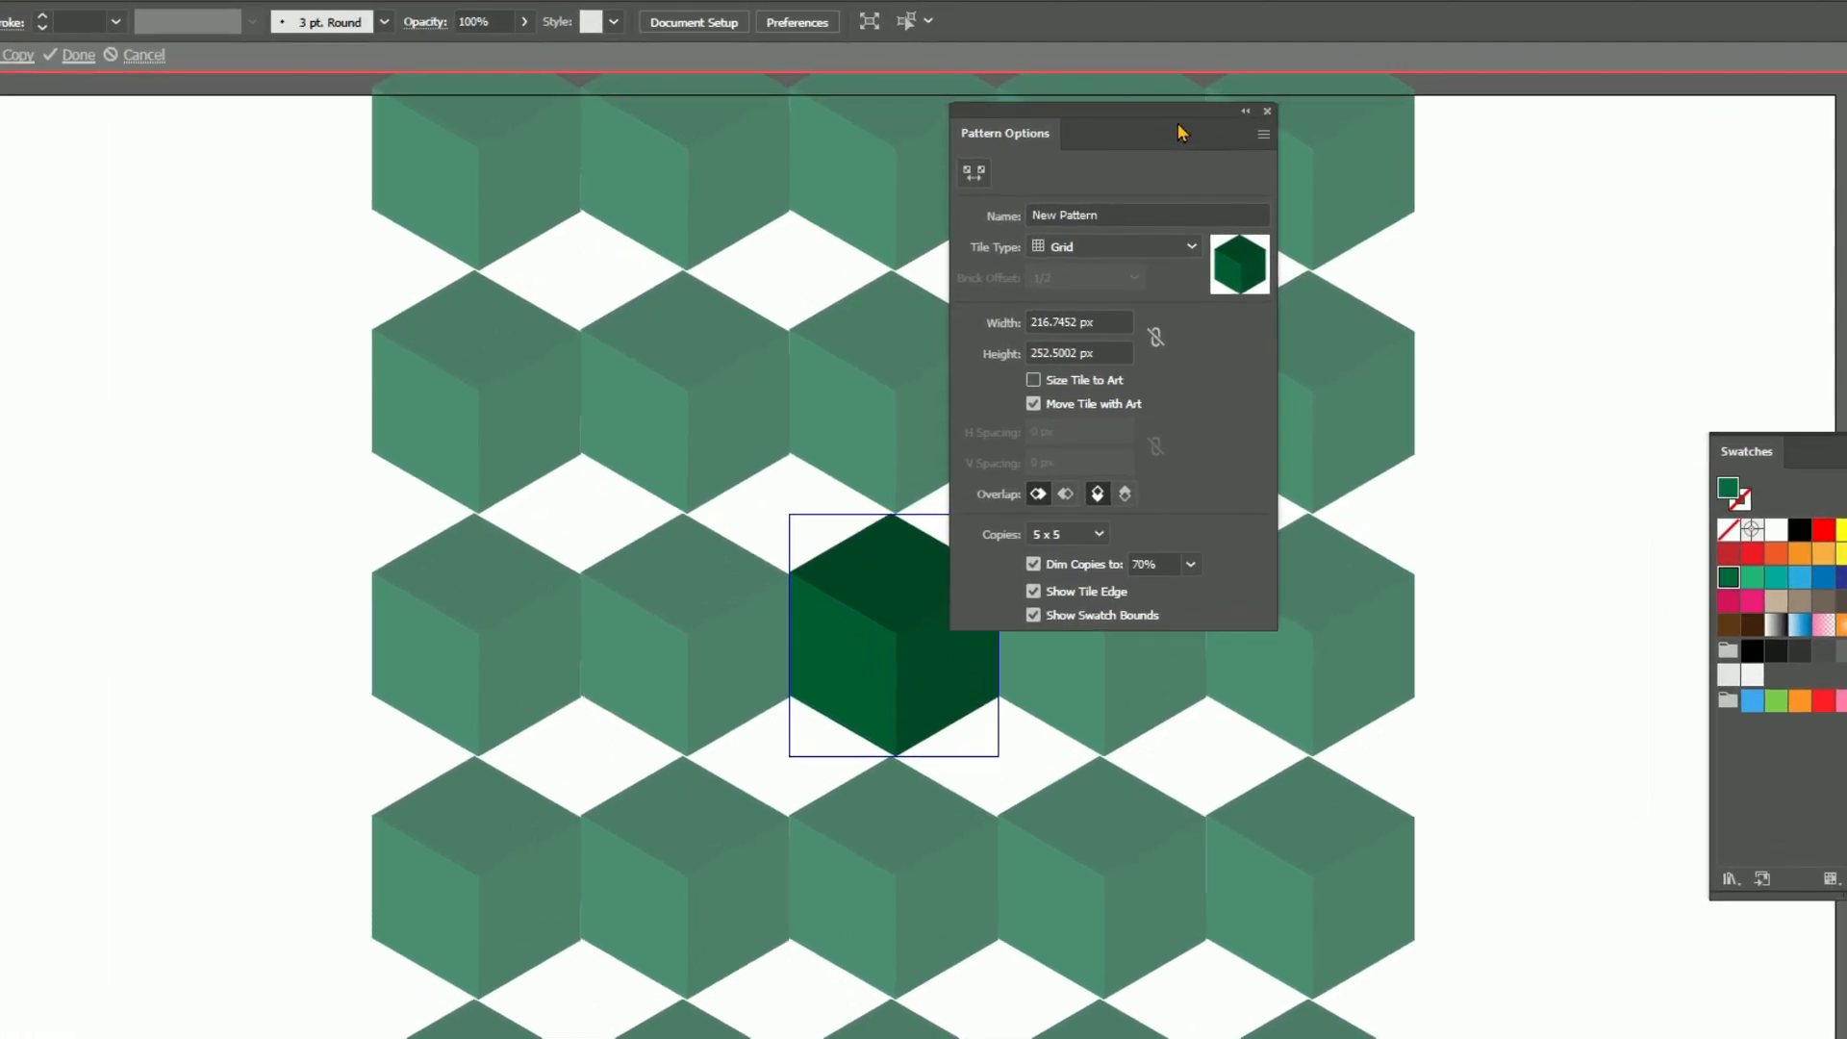
Set the pattern's tile type to Brick by Column and its tile width to 216 px
{"action": "left_click_drag", "start_coordinate": [1118, 117], "coordinate": [1145, 117]}
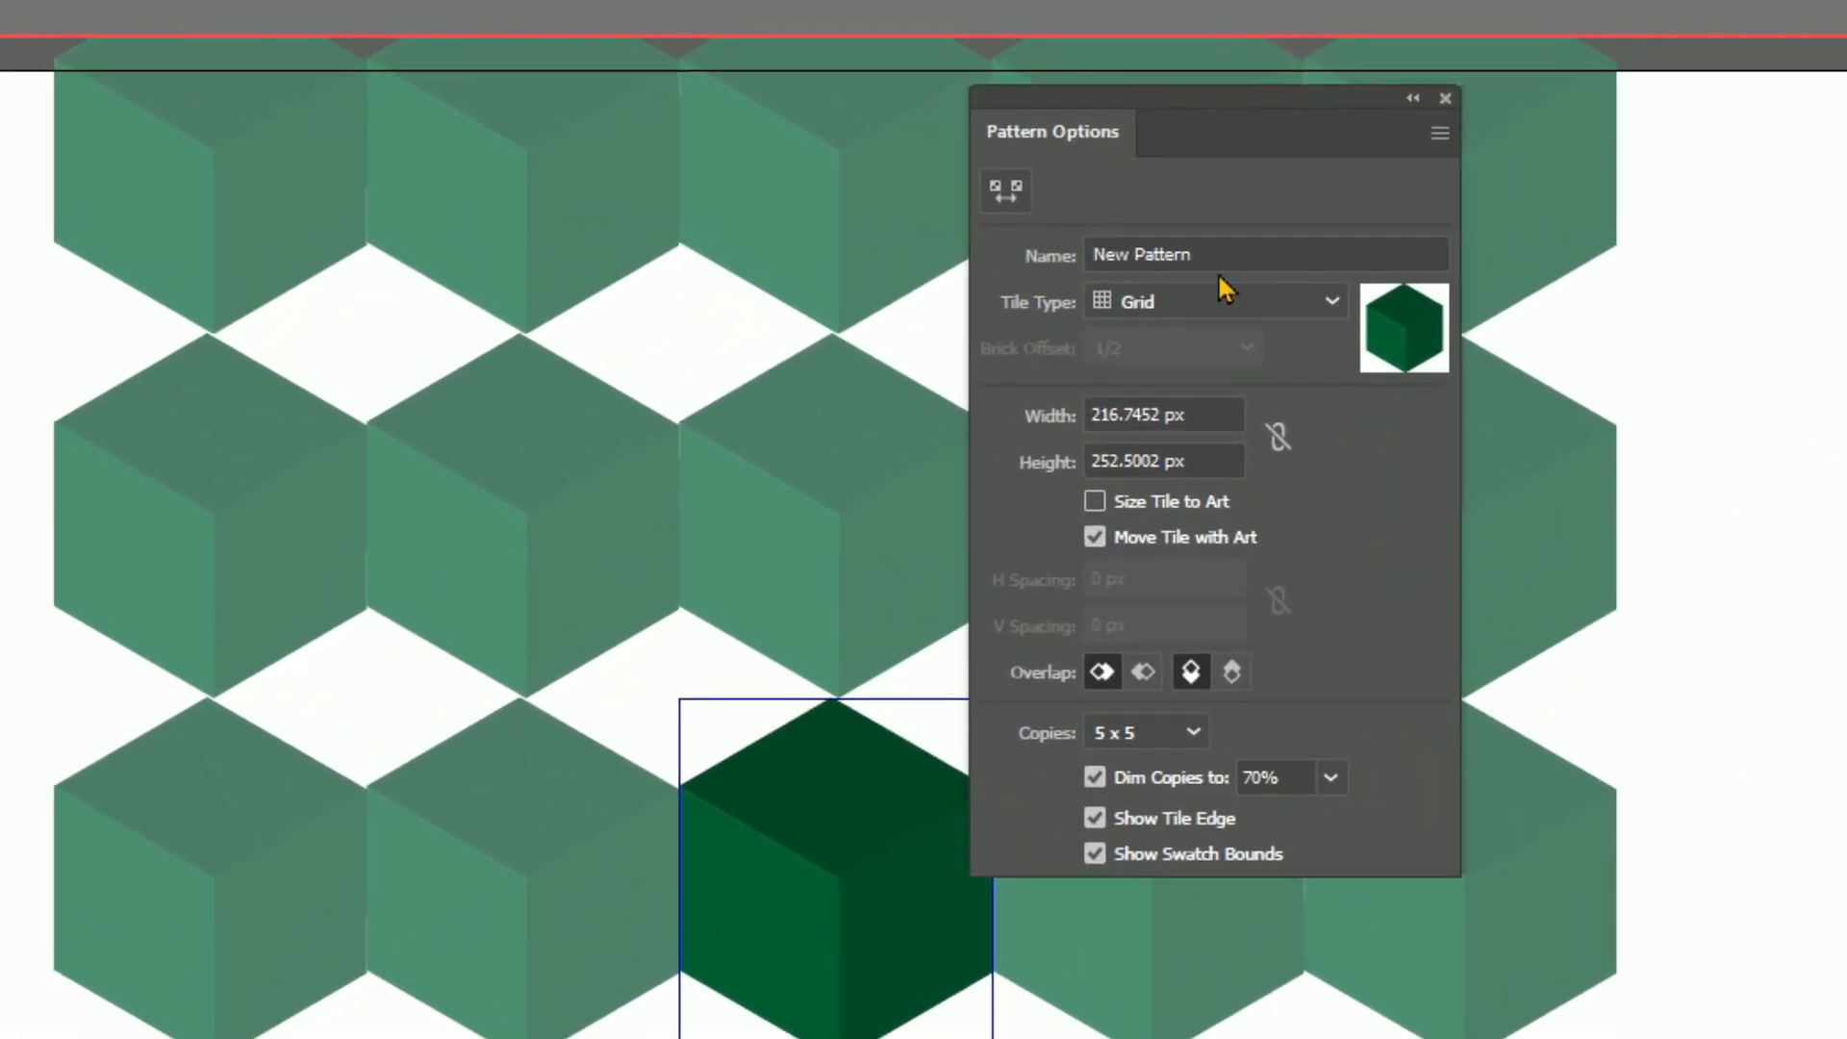
{"action": "left_click", "coordinate": [1221, 292]}
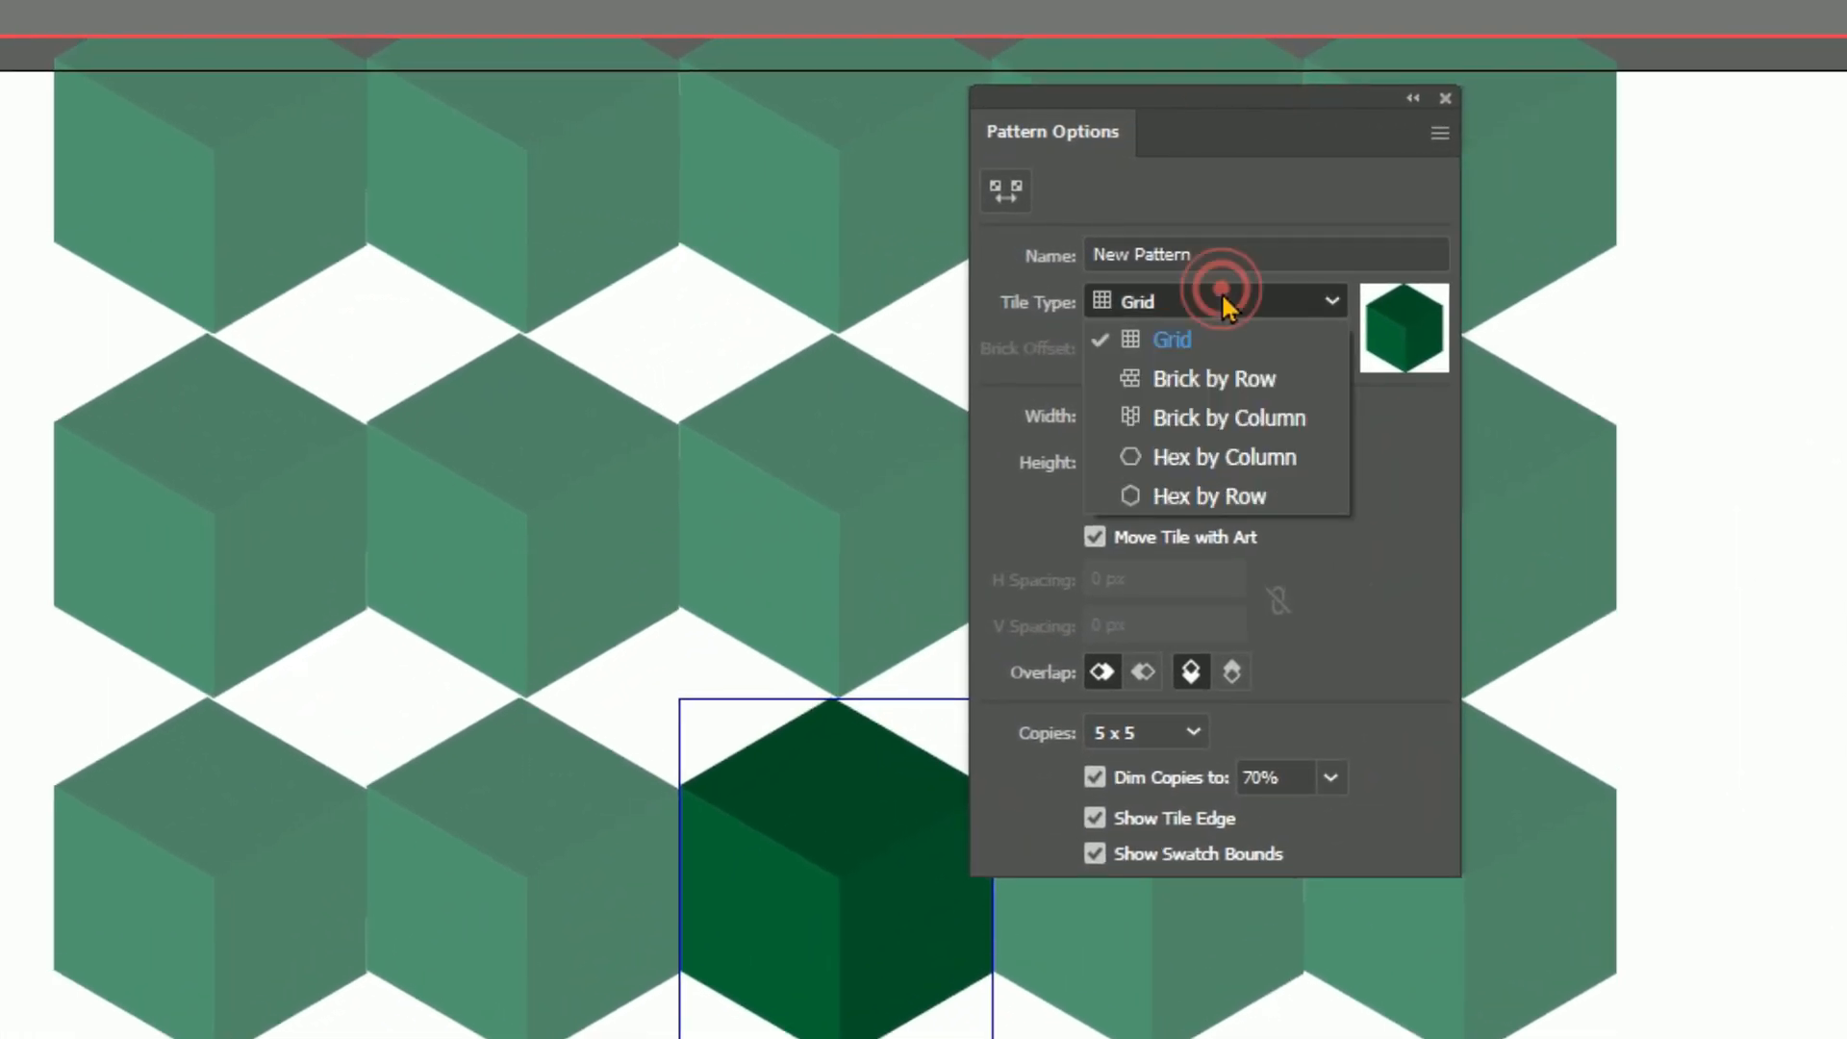
{"action": "left_click", "coordinate": [1198, 419]}
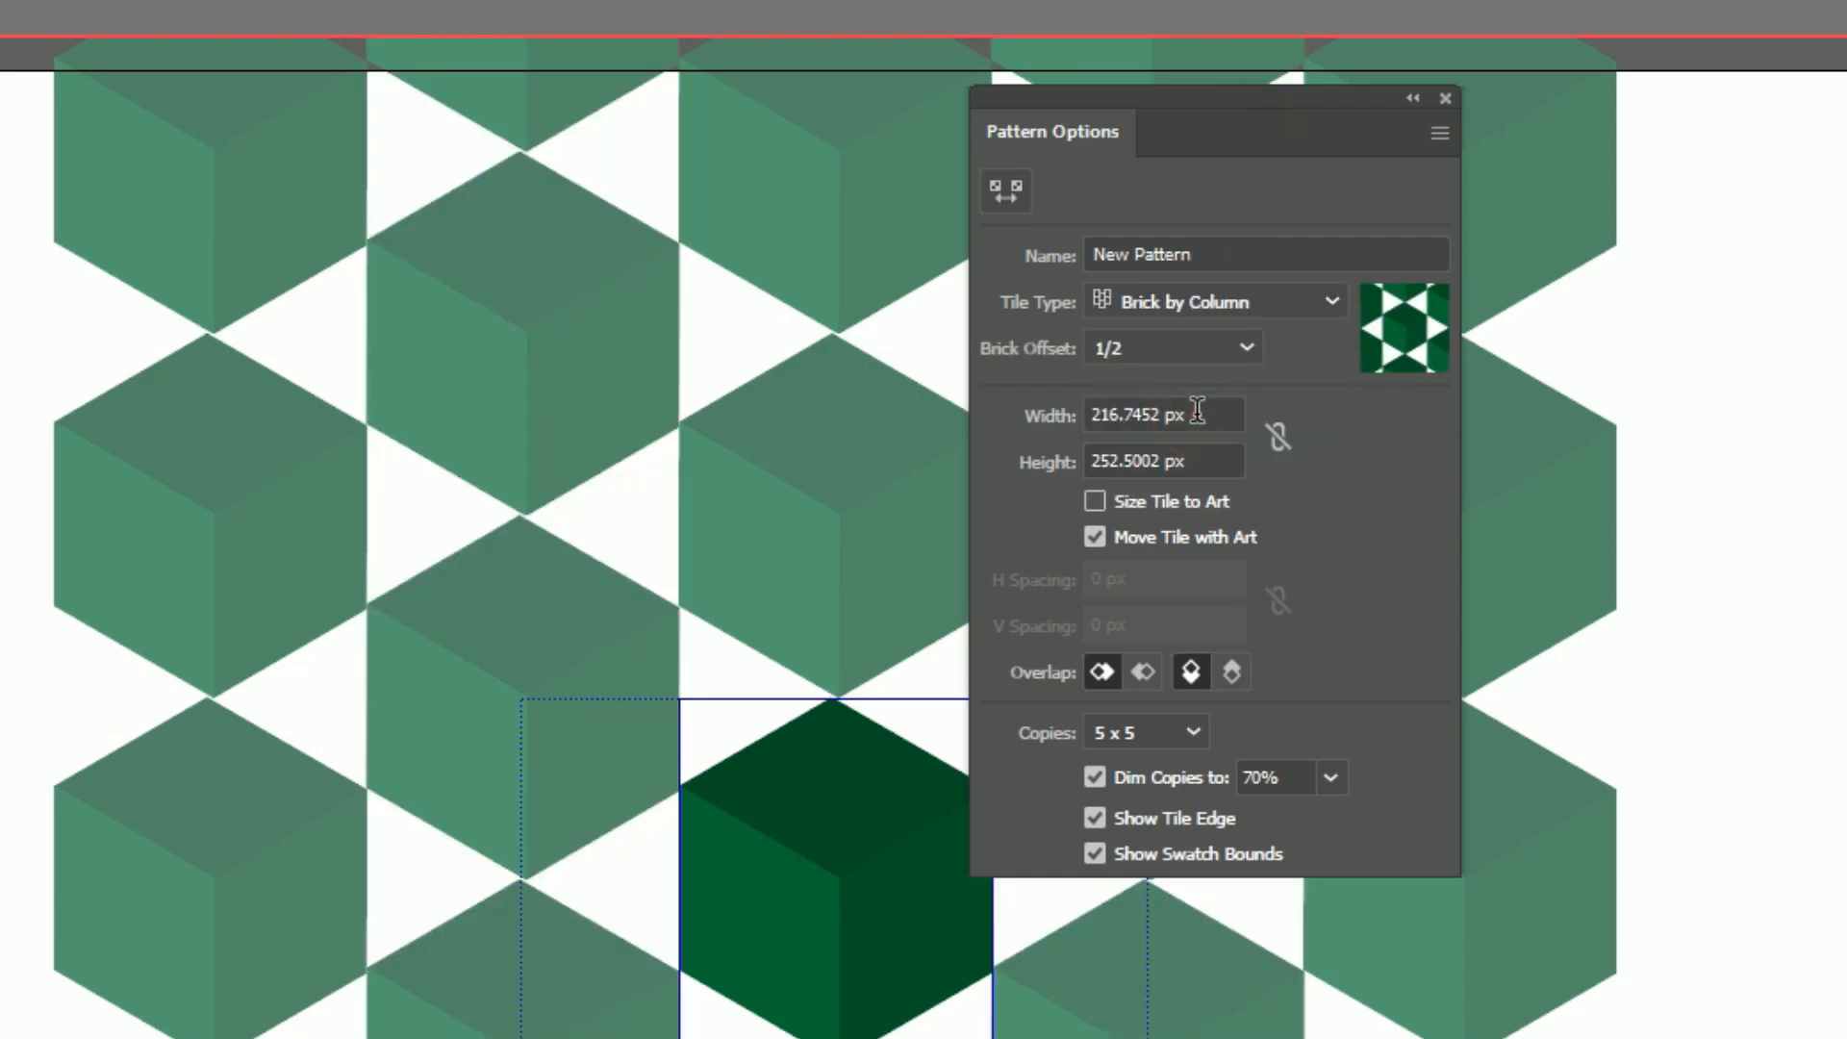
{"action": "left_click", "coordinate": [1192, 404]}
{"action": "type", "text": "216"}
{"action": "key", "text": "Return"}
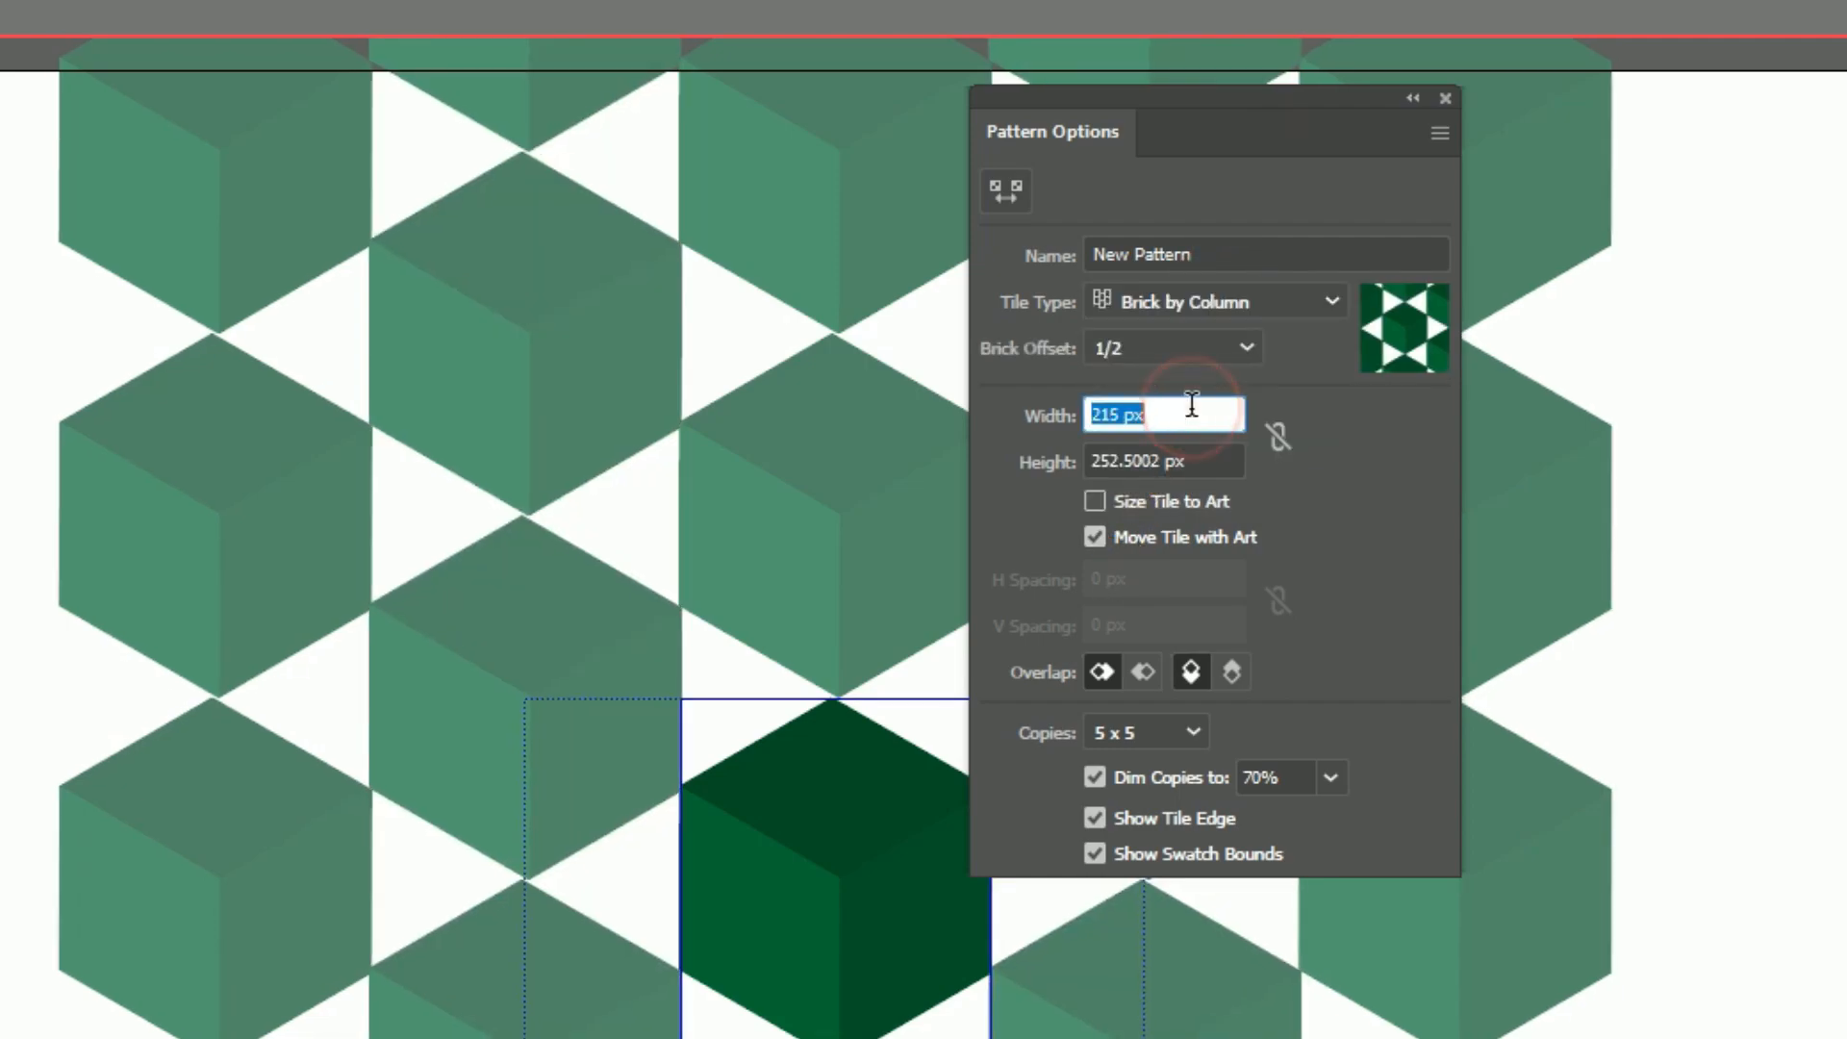
{"action": "key", "text": "Up"}
{"action": "key", "text": "Down"}
Lower the pattern's tile height gradually to 128 px
{"action": "left_click", "coordinate": [1211, 457]}
{"action": "type", "text": "231"}
{"action": "key", "text": "Return"}
{"action": "key", "text": "Down"}
{"action": "key", "text": "Down"}
{"action": "key", "text": "Down"}
{"action": "key", "text": "Down"}
{"action": "key", "text": "Down"}
{"action": "key", "text": "Down"}
{"action": "key", "text": "Down"}
{"action": "key", "text": "Down"}
{"action": "key", "text": "Down"}
{"action": "key", "text": "Down"}
{"action": "key", "text": "Down"}
{"action": "key", "text": "Down"}
{"action": "key", "text": "Down"}
{"action": "key", "text": "Down"}
{"action": "key", "text": "Down"}
{"action": "key", "text": "Down"}
{"action": "key", "text": "Down"}
{"action": "key", "text": "Down"}
{"action": "key", "text": "Down"}
{"action": "key", "text": "Down"}
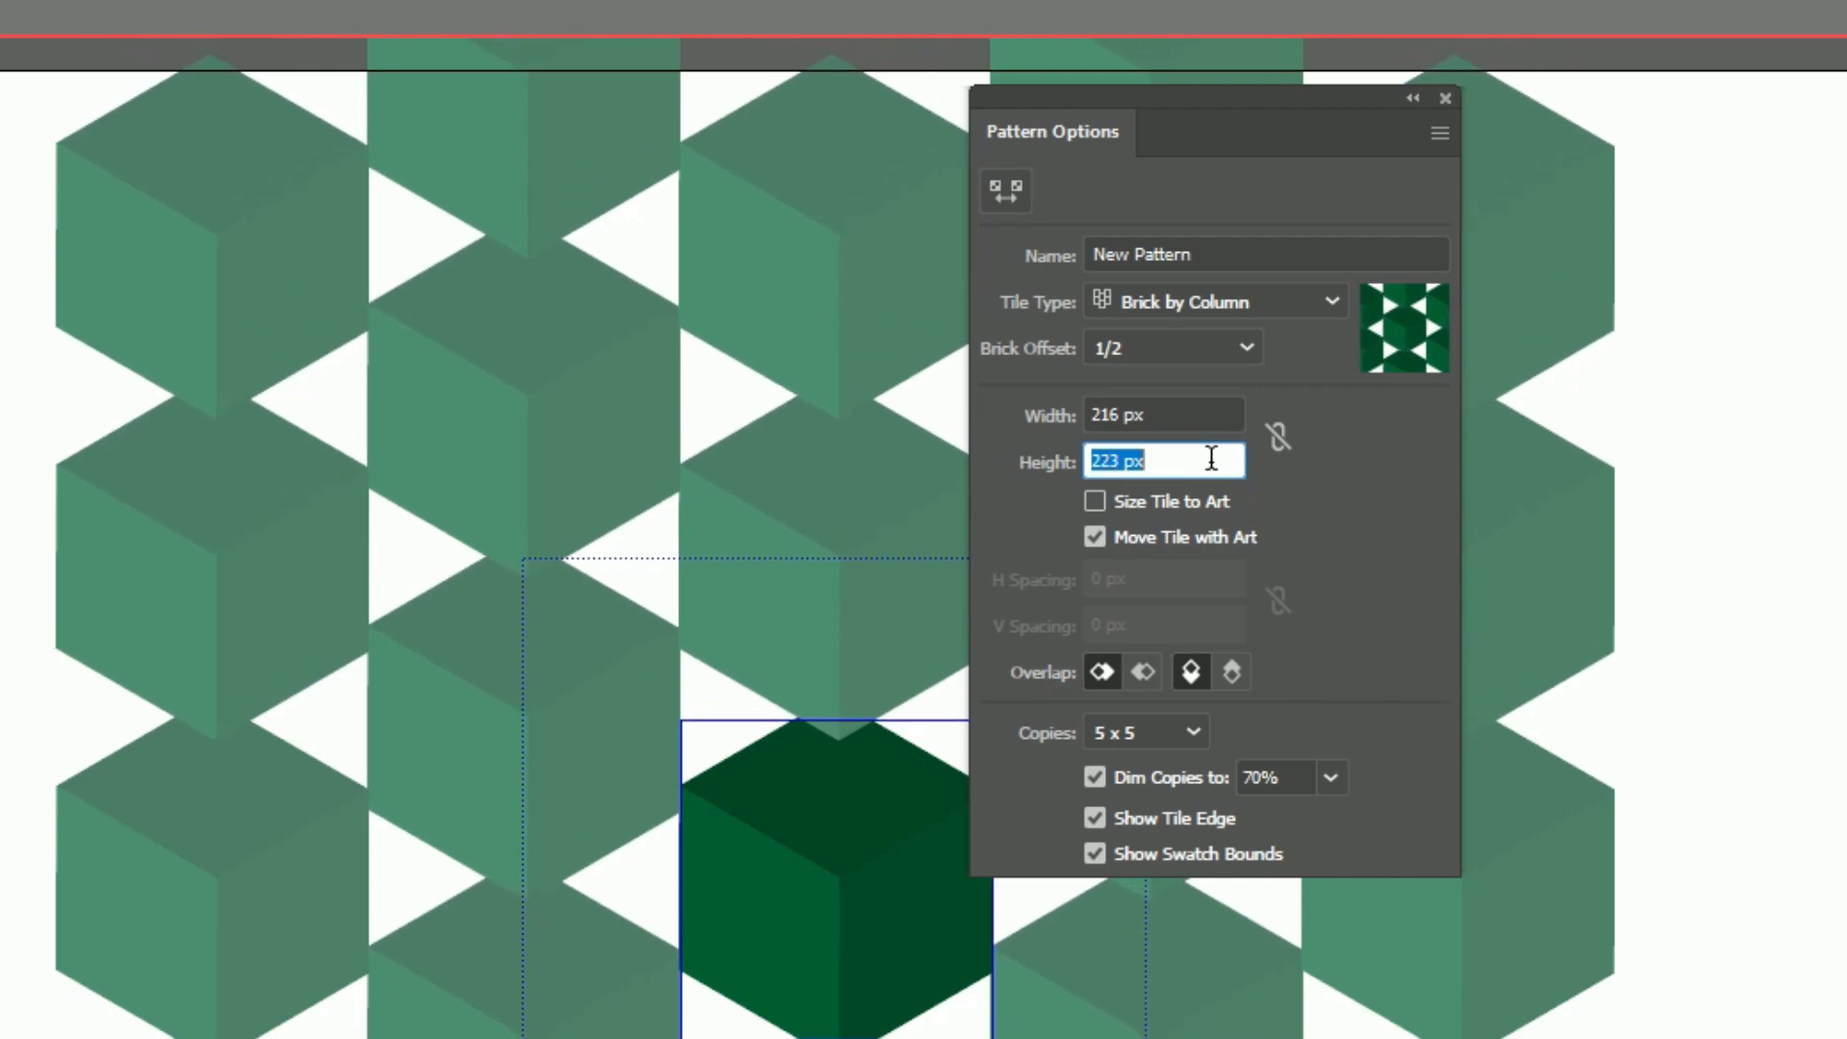
{"action": "key", "text": "Down"}
{"action": "key", "text": "Down"}
{"action": "key", "text": "Down"}
{"action": "key", "text": "Down"}
{"action": "key", "text": "Down"}
{"action": "key", "text": "Down"}
{"action": "key", "text": "Down"}
{"action": "key", "text": "Down"}
{"action": "key", "text": "Down"}
{"action": "key", "text": "Down"}
{"action": "key", "text": "Down"}
{"action": "key", "text": "Down"}
{"action": "key", "text": "Down"}
{"action": "key", "text": "Down"}
{"action": "key", "text": "Down"}
{"action": "key", "text": "Down"}
{"action": "key", "text": "Down"}
{"action": "key", "text": "Down"}
{"action": "key", "text": "Down"}
{"action": "key", "text": "Down"}
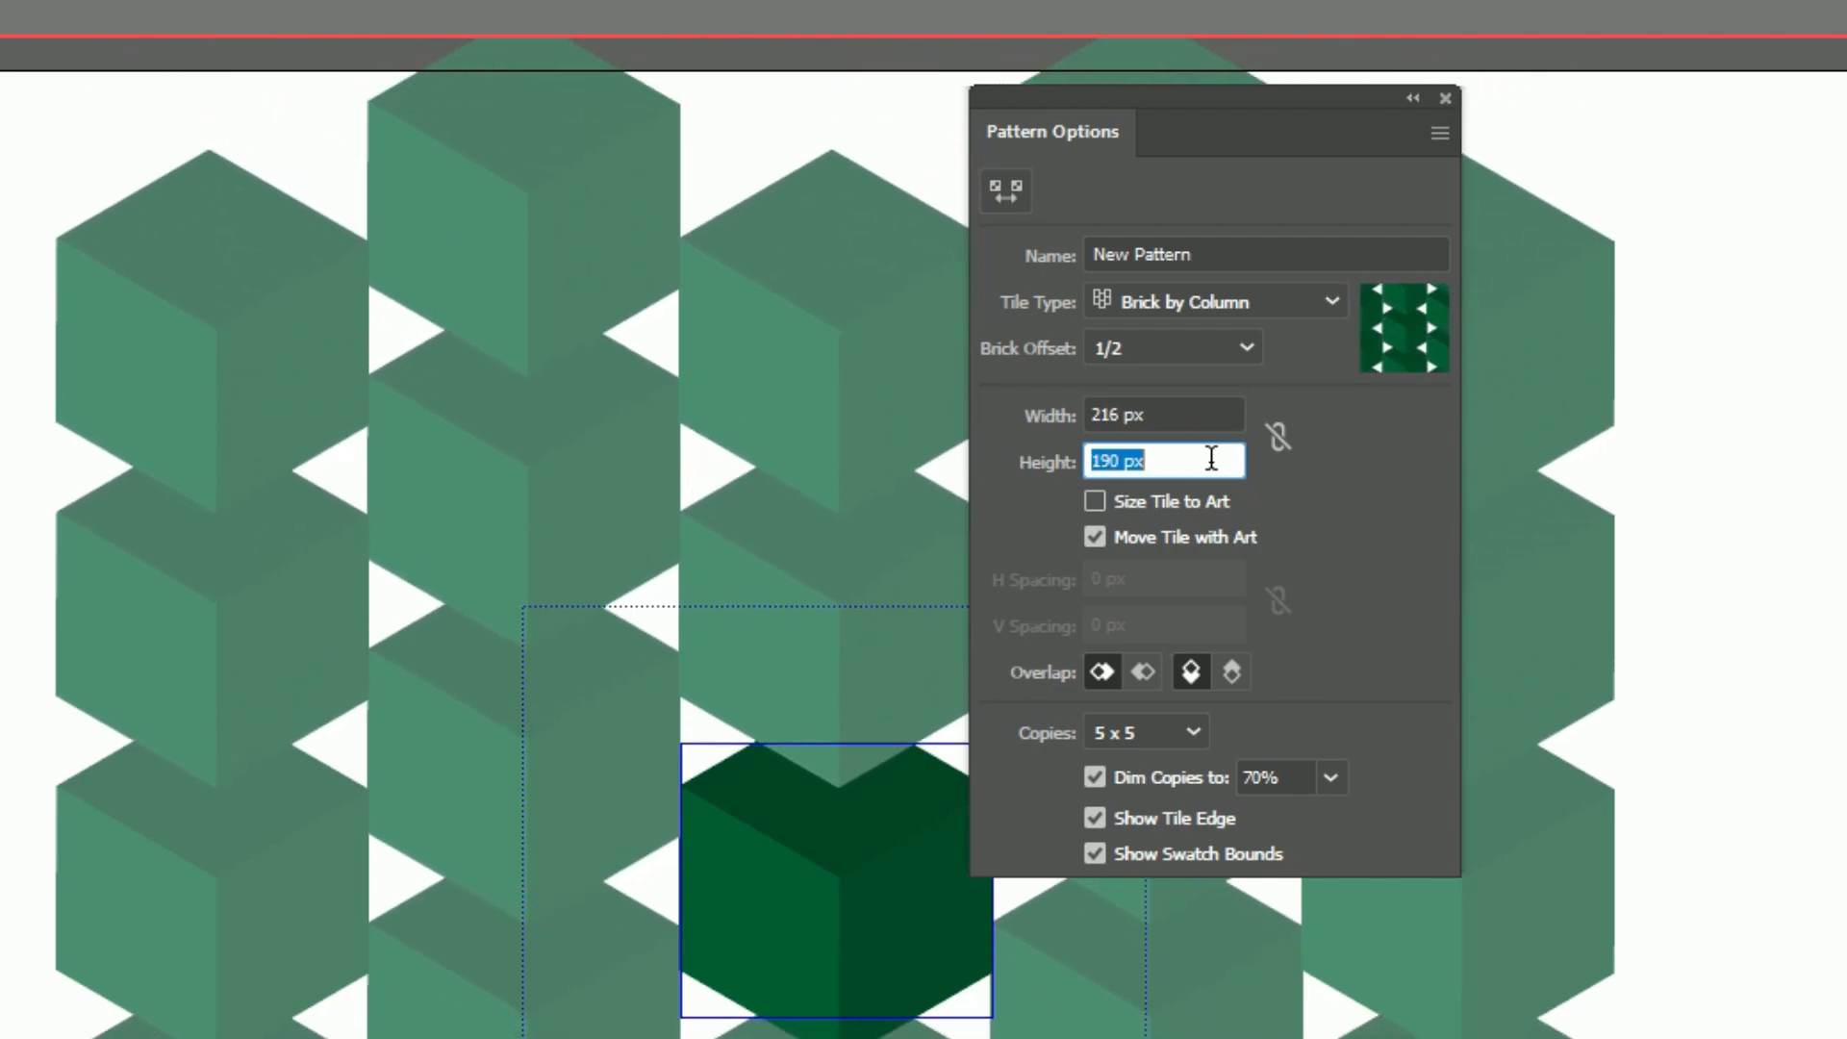
{"action": "key", "text": "Down"}
{"action": "key", "text": "Down"}
{"action": "key", "text": "Down"}
{"action": "key", "text": "Down"}
{"action": "key", "text": "Down"}
{"action": "key", "text": "Down"}
{"action": "key", "text": "Down"}
{"action": "key", "text": "Down"}
{"action": "key", "text": "Down"}
{"action": "key", "text": "Down"}
{"action": "key", "text": "Down"}
{"action": "key", "text": "Down"}
{"action": "key", "text": "Down"}
{"action": "key", "text": "Down"}
{"action": "key", "text": "Down"}
{"action": "key", "text": "Down"}
{"action": "key", "text": "Down"}
{"action": "key", "text": "Down"}
{"action": "key", "text": "Down"}
{"action": "key", "text": "Down"}
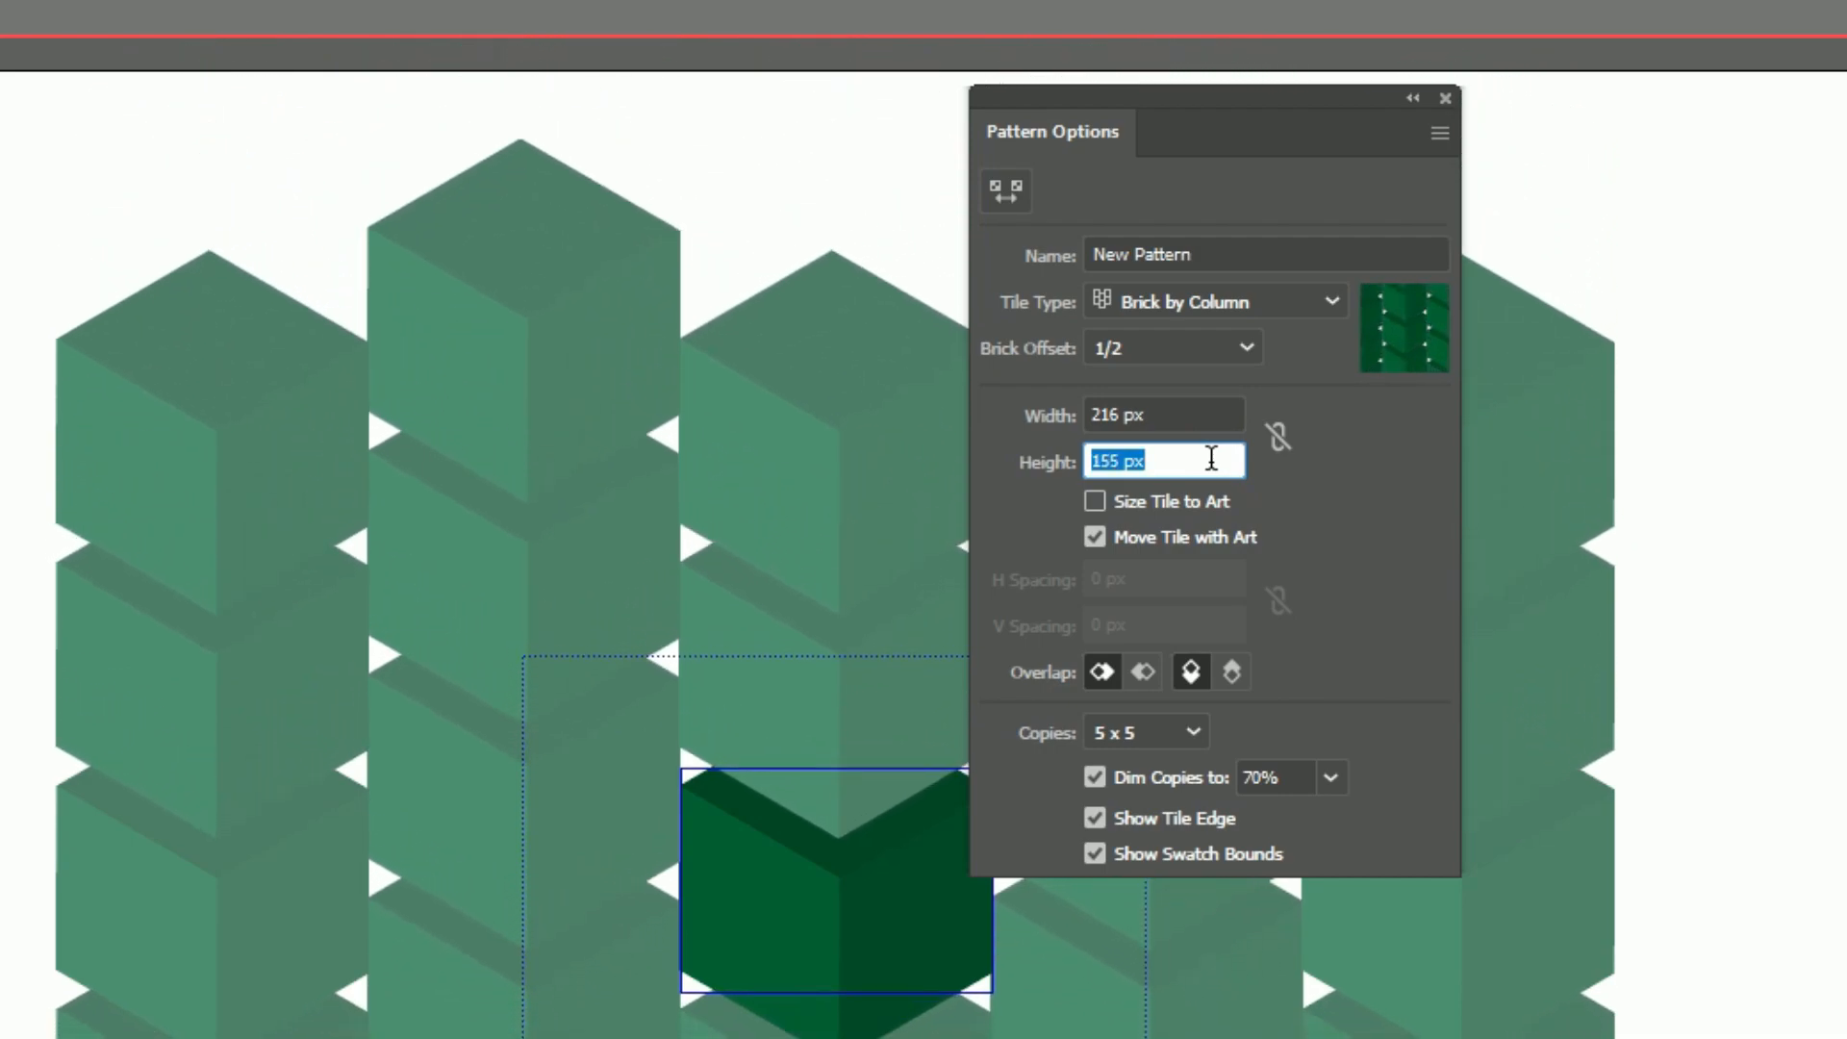
{"action": "key", "text": "Down"}
{"action": "key", "text": "Down"}
{"action": "key", "text": "Down"}
{"action": "key", "text": "Down"}
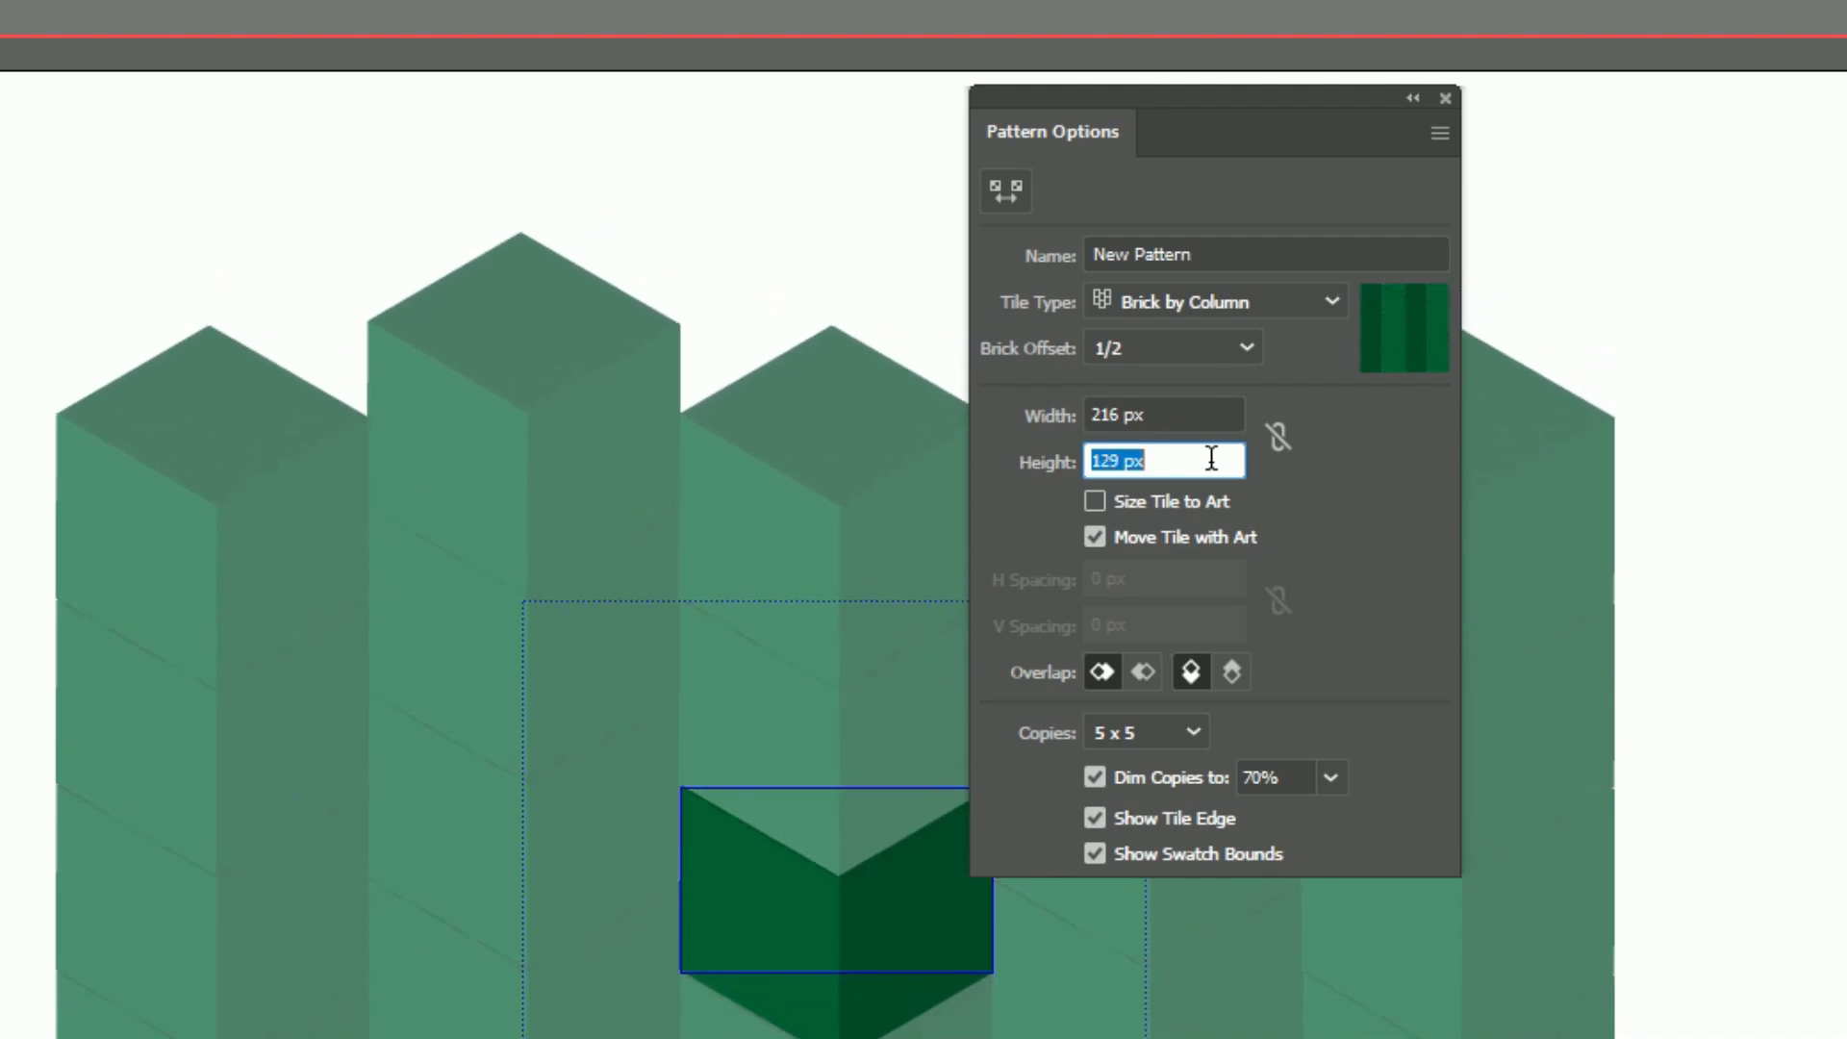
{"action": "key", "text": "Down"}
{"action": "key", "text": "Down"}
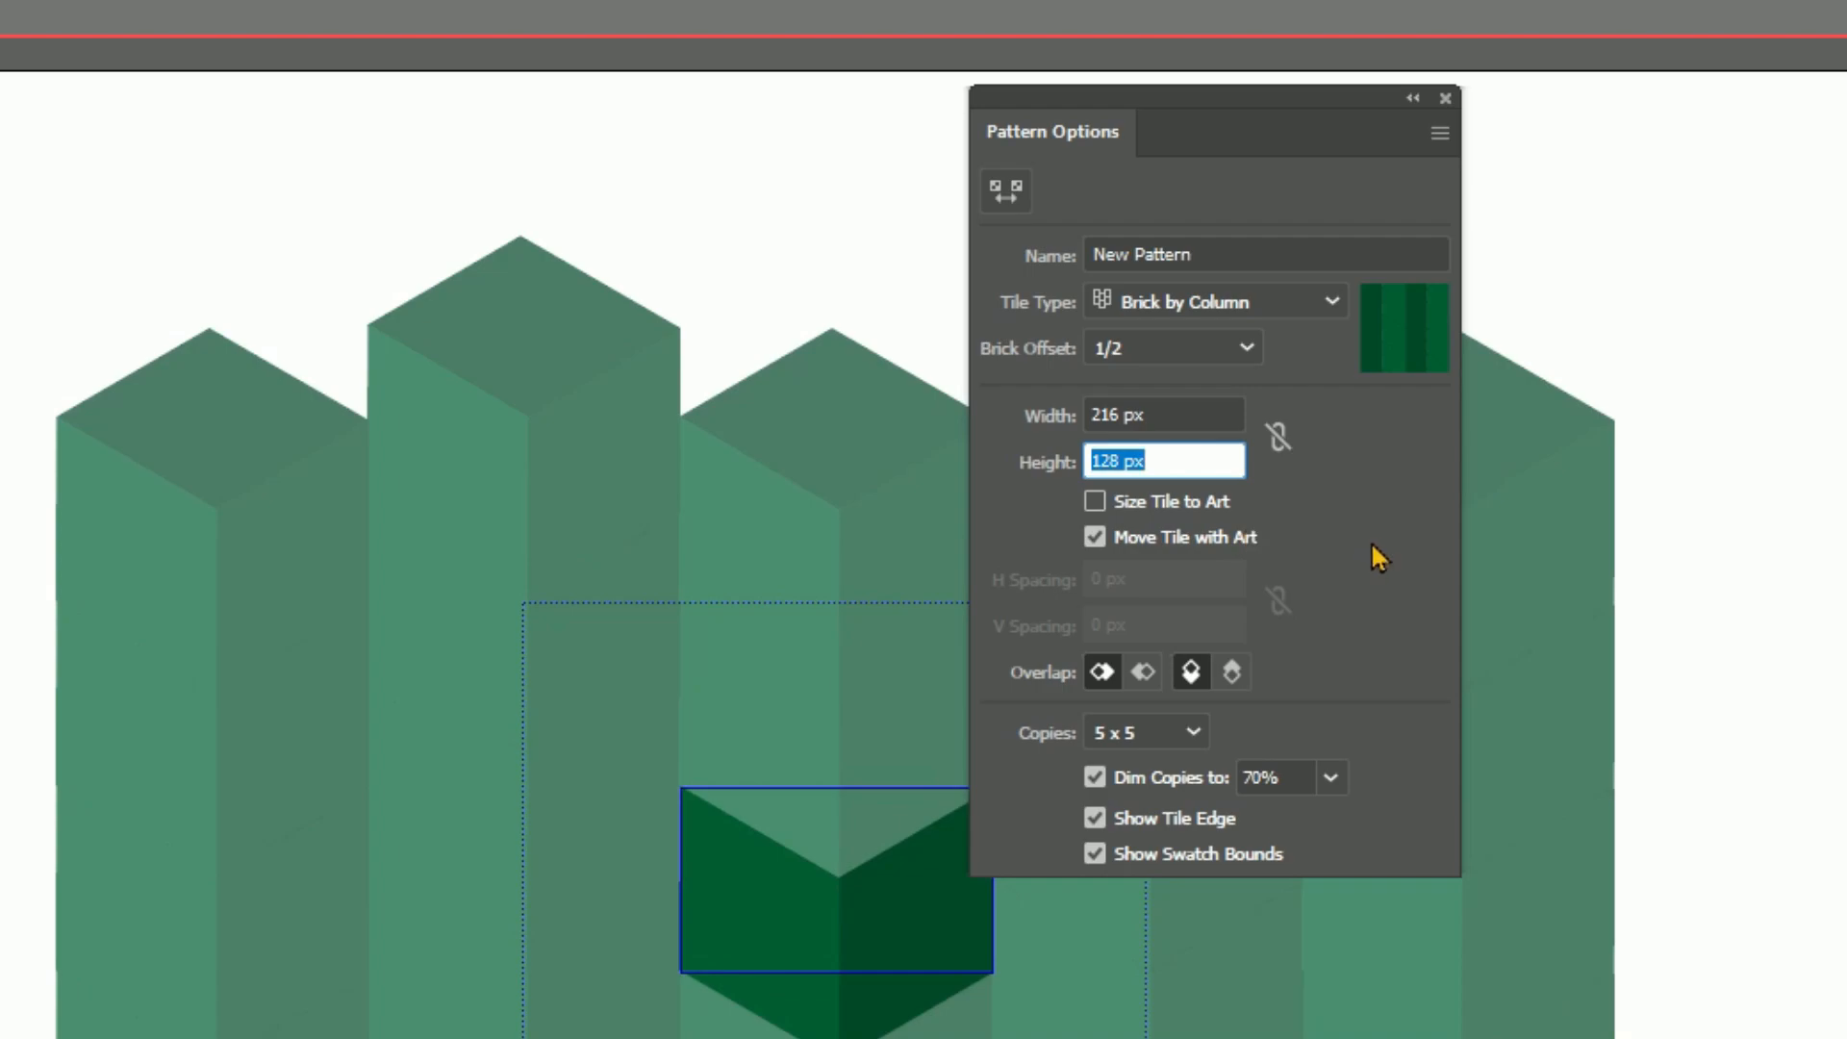
Change the pattern's tile type to Brick by Row and move the pattern options clear of the artwork
{"action": "left_click", "coordinate": [1228, 300]}
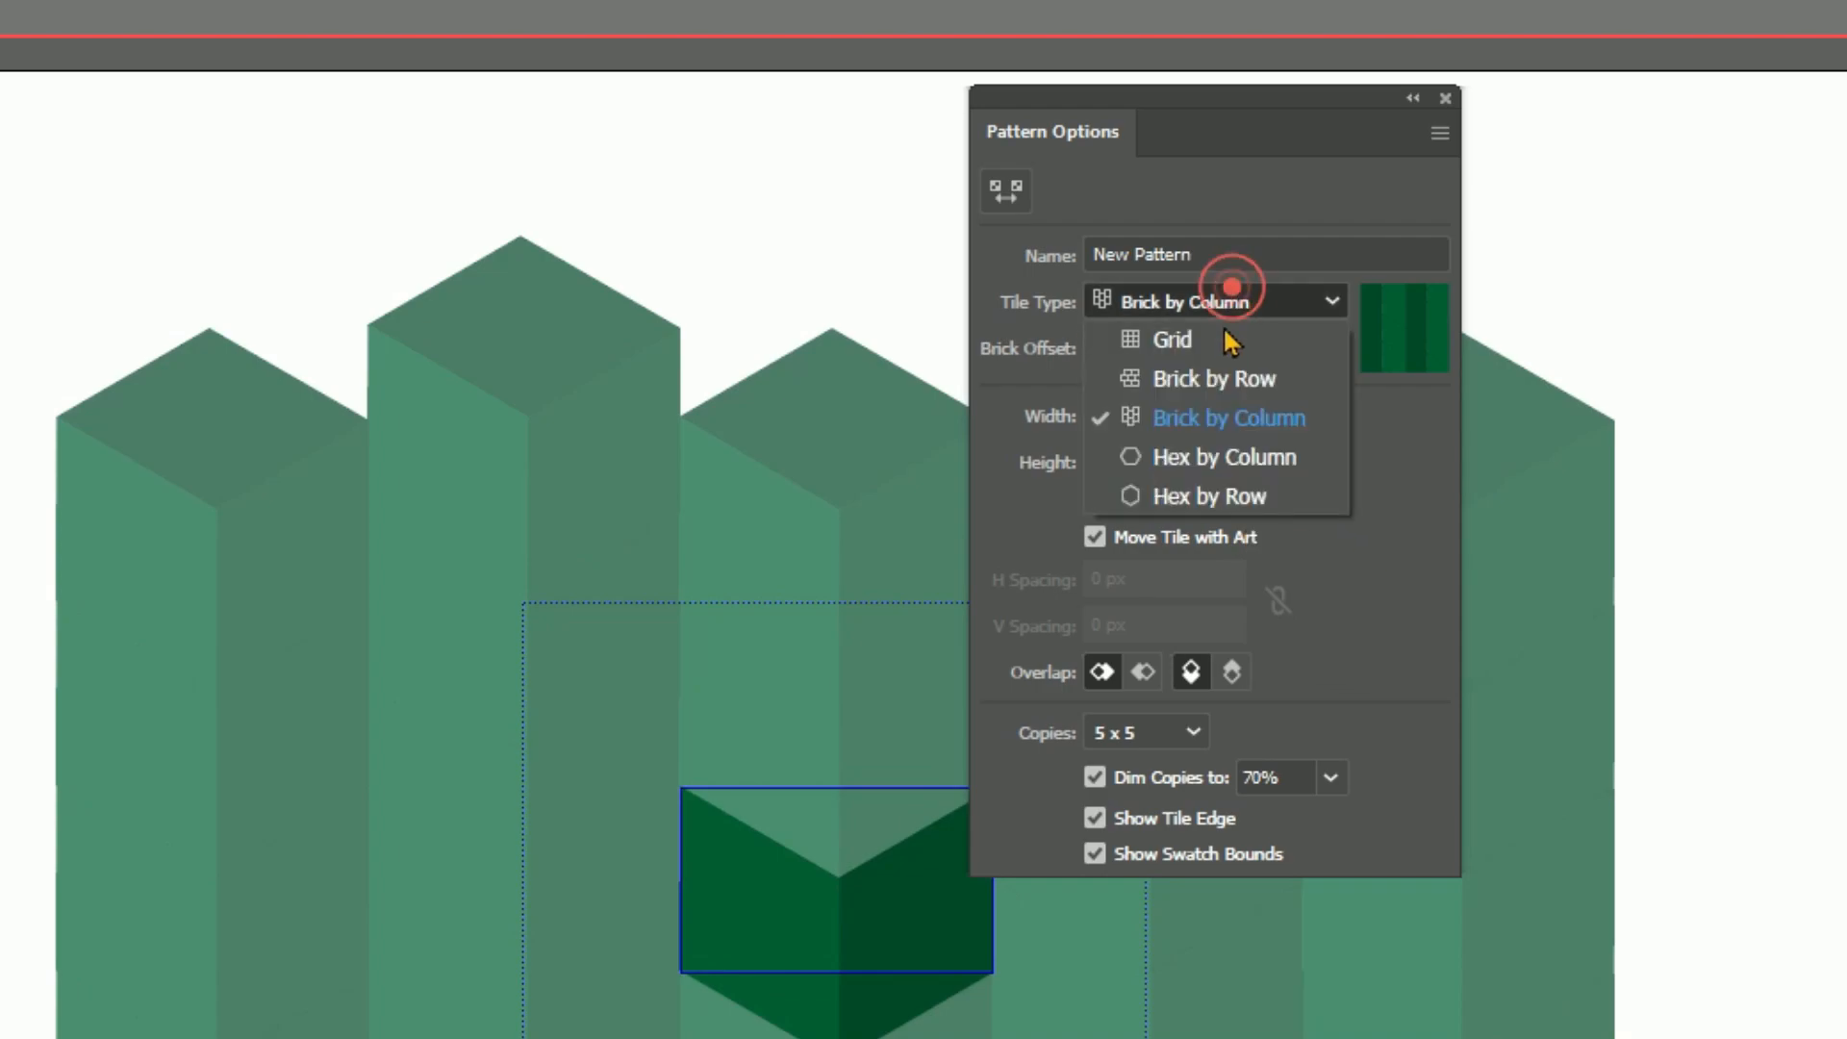
{"action": "left_click", "coordinate": [1220, 383]}
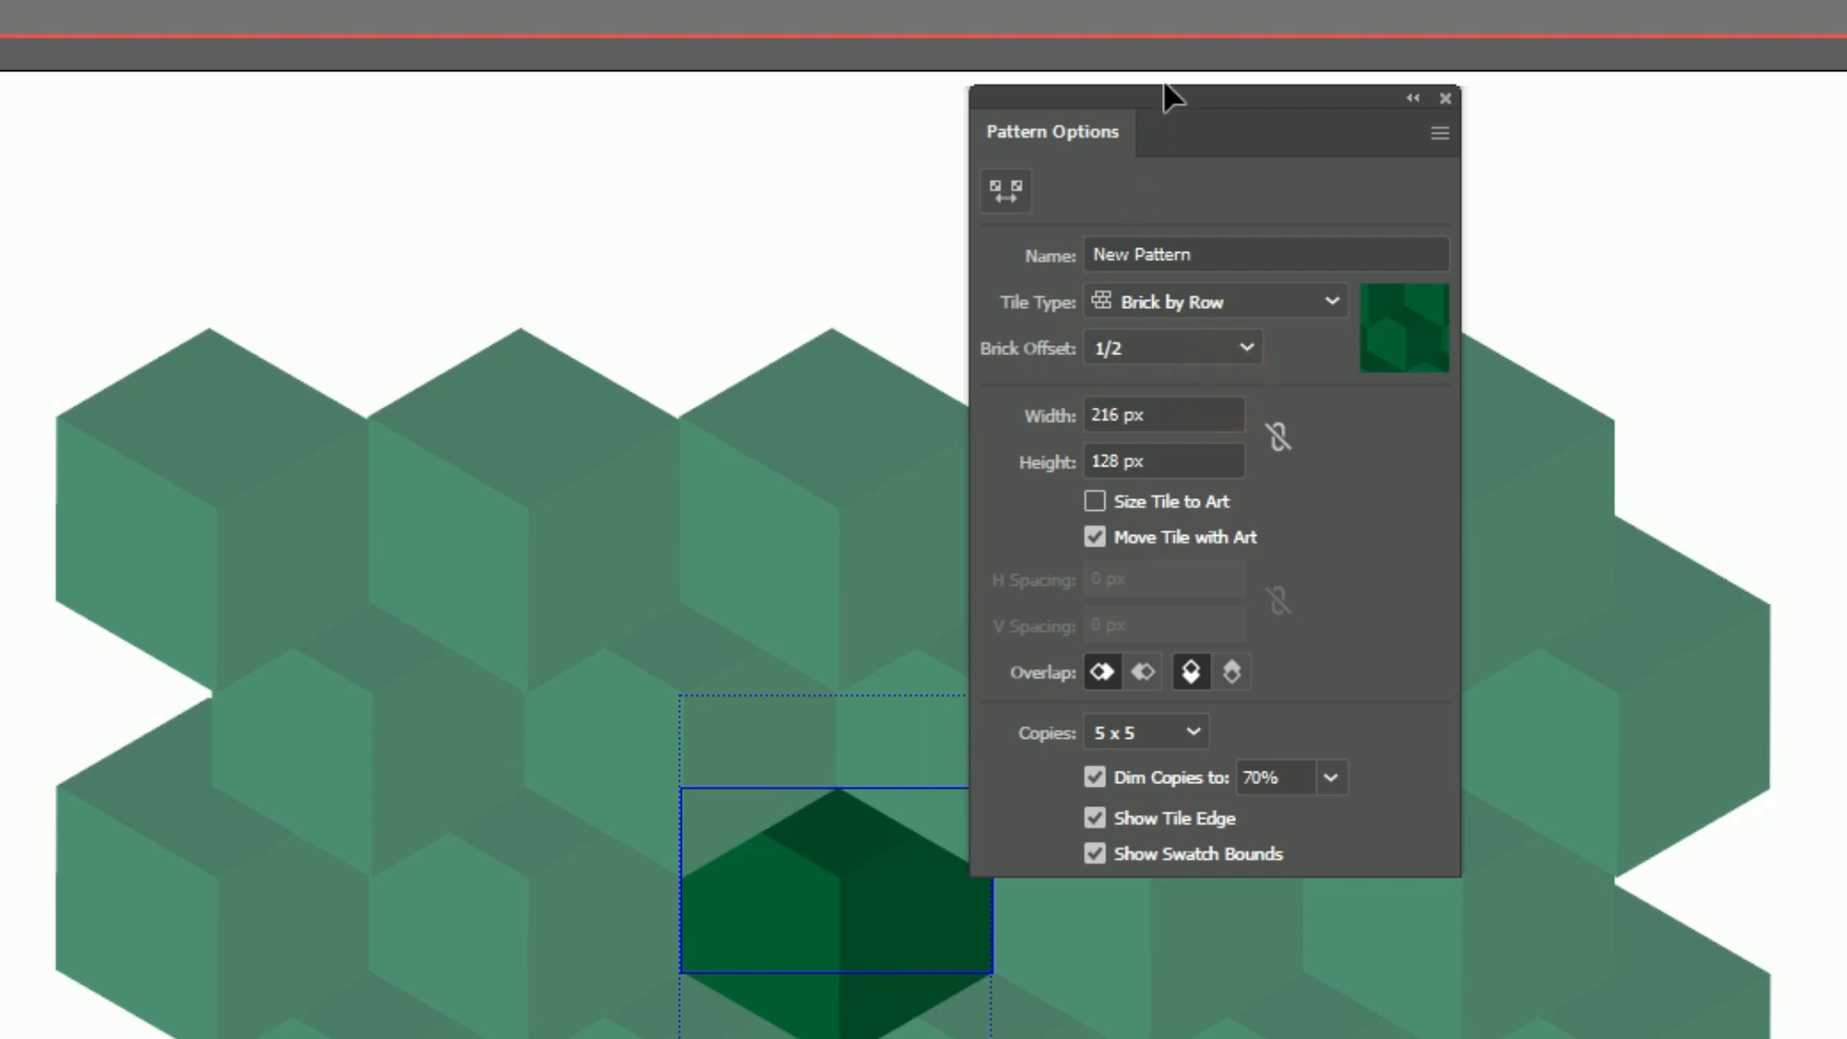
{"action": "left_click_drag", "start_coordinate": [1167, 94], "coordinate": [1403, 99]}
Raise the tile height past 156 px until the staggered cube rows interlock seamlessly, and finish editing the pattern
{"action": "left_click", "coordinate": [1418, 454]}
{"action": "key", "text": "Up"}
{"action": "key", "text": "Up"}
{"action": "key", "text": "Up"}
{"action": "key", "text": "Up"}
{"action": "key", "text": "Up"}
{"action": "key", "text": "Up"}
{"action": "key", "text": "Up"}
{"action": "key", "text": "Up"}
{"action": "key", "text": "Up"}
{"action": "key", "text": "Up"}
{"action": "key", "text": "Up"}
{"action": "key", "text": "Up"}
{"action": "key", "text": "Up"}
{"action": "key", "text": "Up"}
{"action": "key", "text": "Up"}
{"action": "key", "text": "Up"}
{"action": "key", "text": "Up"}
{"action": "key", "text": "Up"}
{"action": "key", "text": "Up"}
{"action": "key", "text": "Up"}
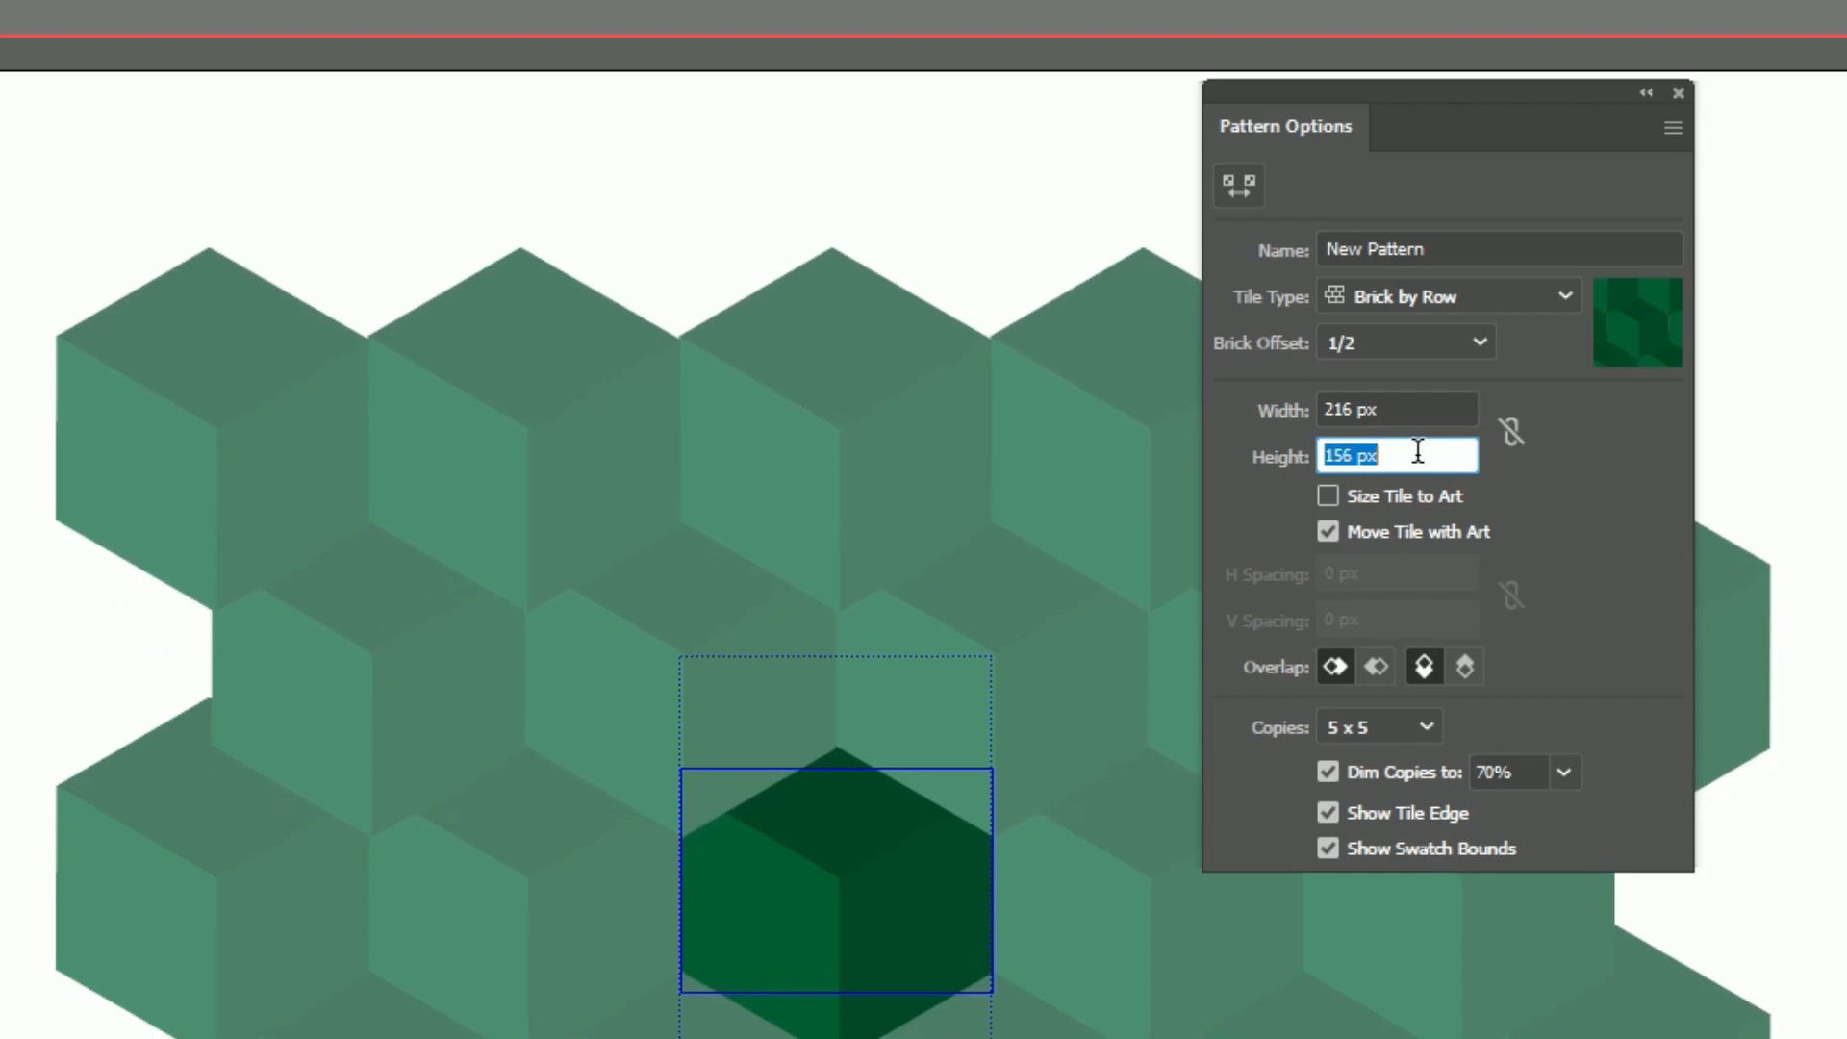
{"action": "key", "text": "Up"}
{"action": "key", "text": "Up"}
{"action": "key", "text": "Up"}
{"action": "key", "text": "Up"}
{"action": "key", "text": "Up"}
{"action": "key", "text": "Up"}
{"action": "key", "text": "Up"}
{"action": "key", "text": "Up"}
{"action": "key", "text": "Up"}
{"action": "key", "text": "Up"}
{"action": "key", "text": "Up"}
{"action": "key", "text": "Up"}
{"action": "key", "text": "Up"}
{"action": "key", "text": "Up"}
{"action": "key", "text": "Up"}
{"action": "key", "text": "Up"}
{"action": "key", "text": "Up"}
{"action": "key", "text": "Up"}
{"action": "key", "text": "Up"}
{"action": "key", "text": "Up"}
{"action": "key", "text": "Down"}
{"action": "key", "text": "Down"}
{"action": "key", "text": "Down"}
{"action": "key", "text": "Down"}
{"action": "key", "text": "Down"}
{"action": "key", "text": "Down"}
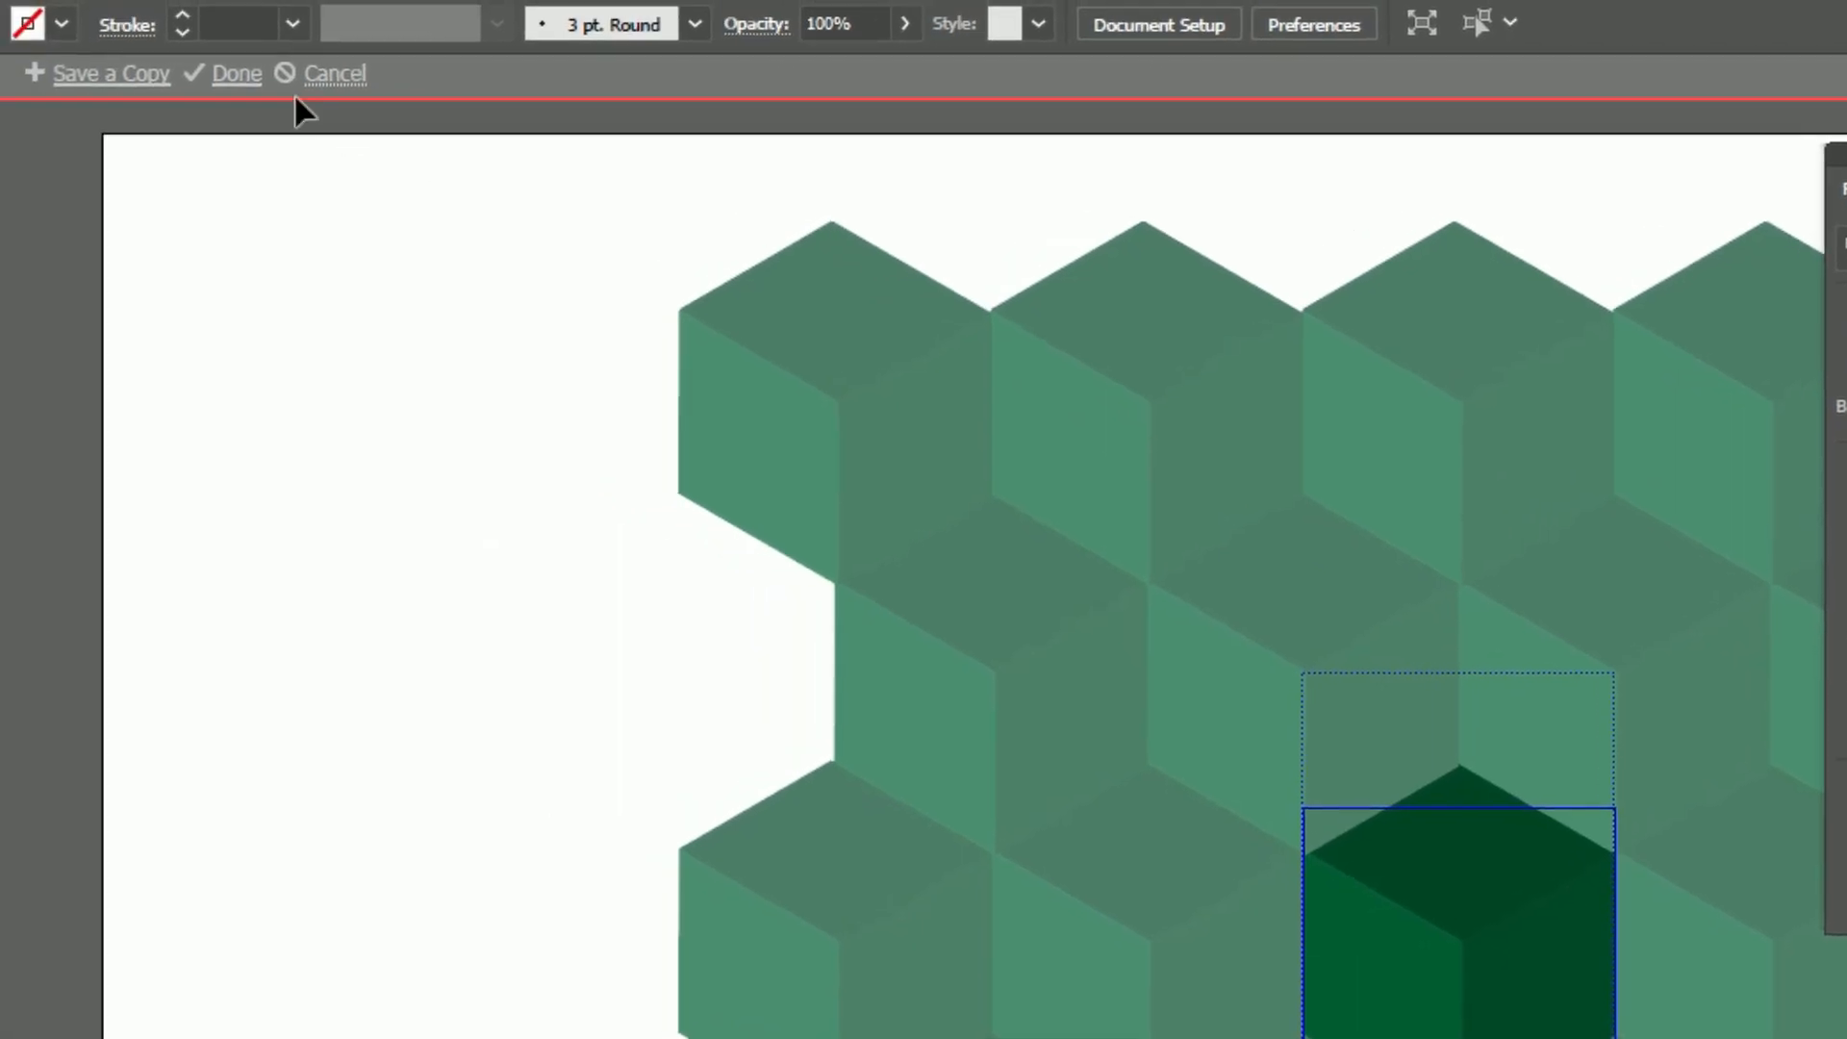
{"action": "left_click", "coordinate": [278, 81]}
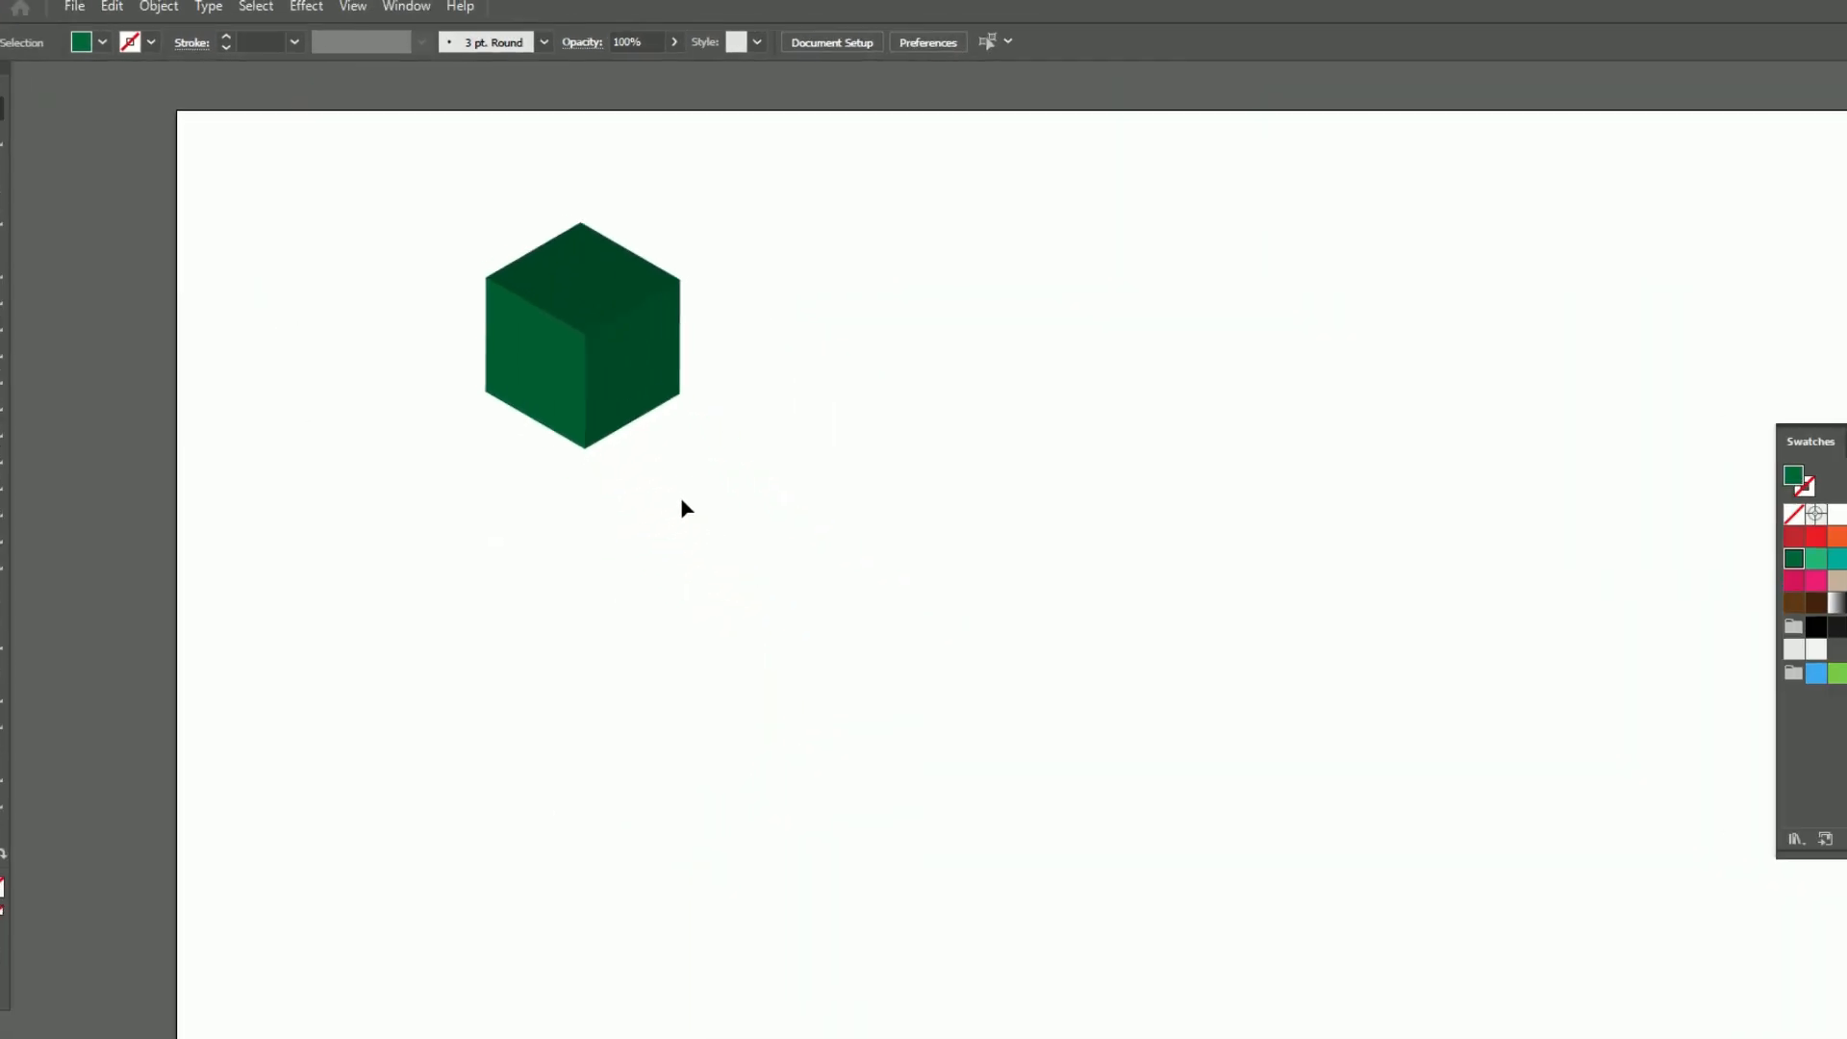
Delete the original cube and create a 1920 x 1080 px rectangle
{"action": "left_click", "coordinate": [524, 325]}
{"action": "key", "text": "Delete"}
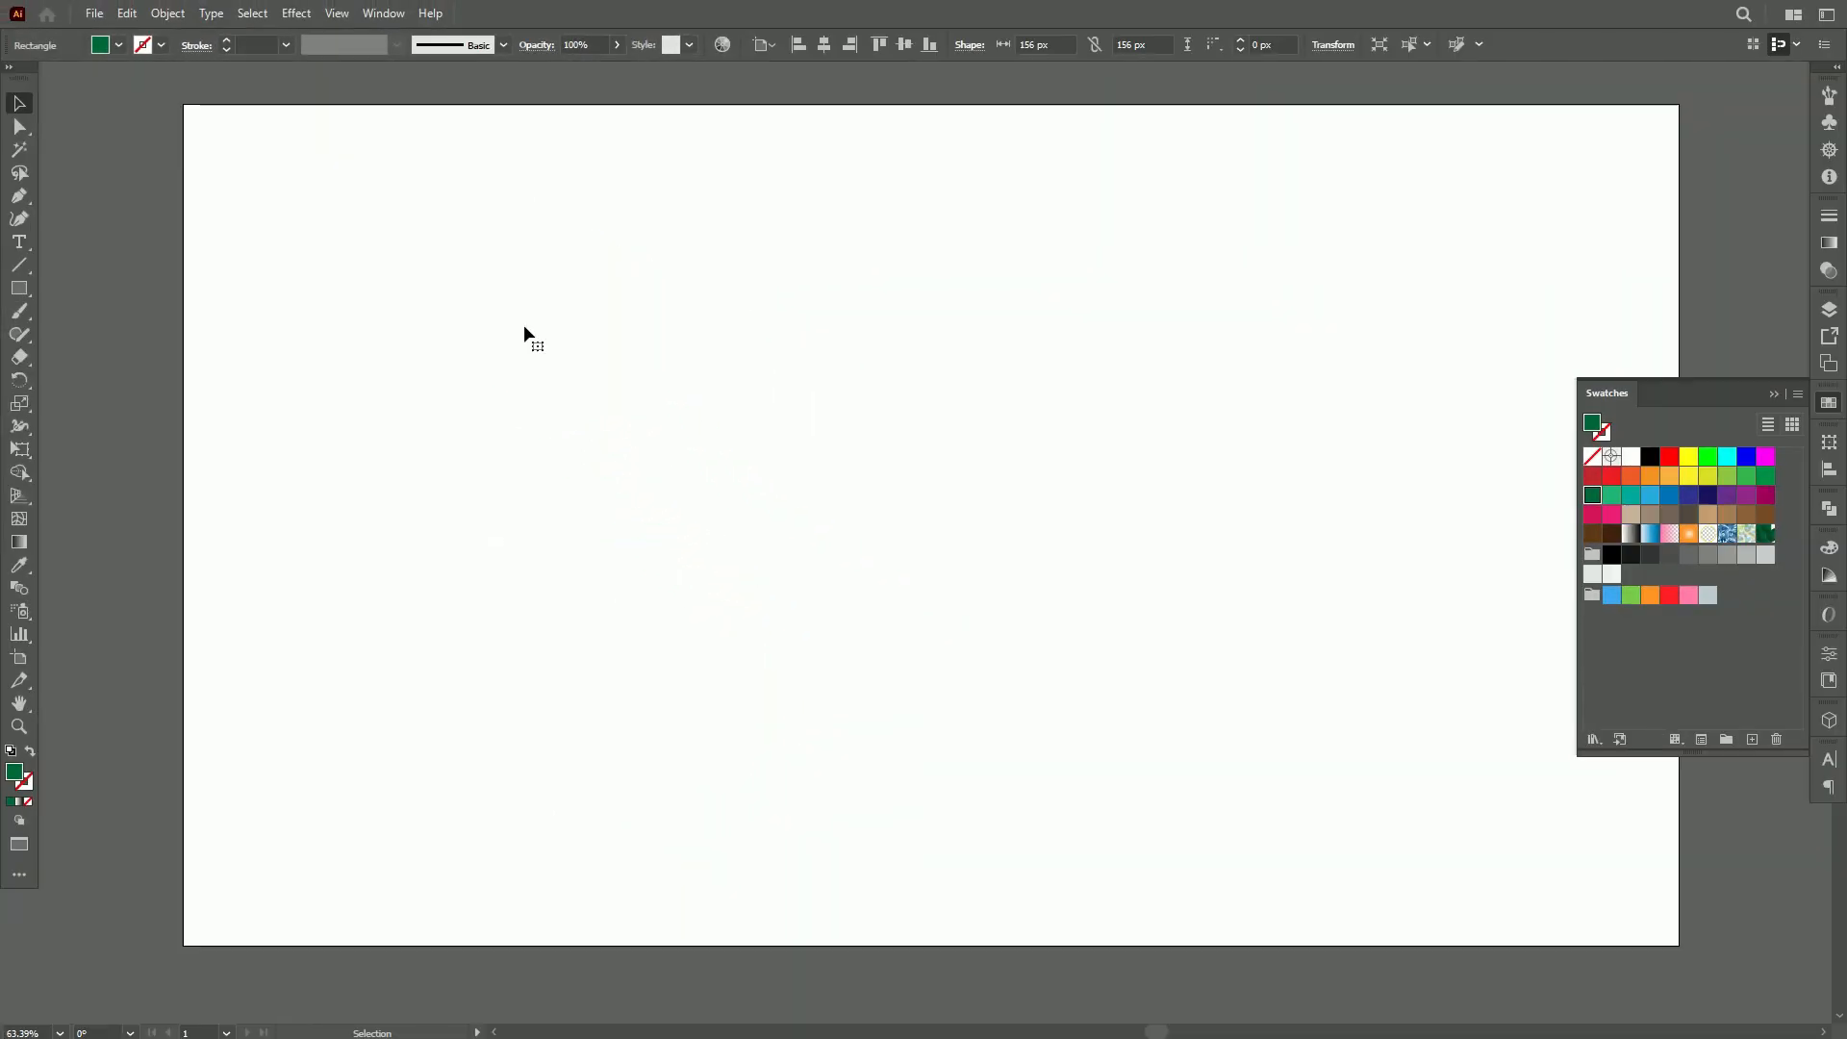
{"action": "left_click", "coordinate": [19, 287]}
{"action": "left_click", "coordinate": [812, 393]}
{"action": "type", "text": "1920"}
{"action": "key", "text": "Tab"}
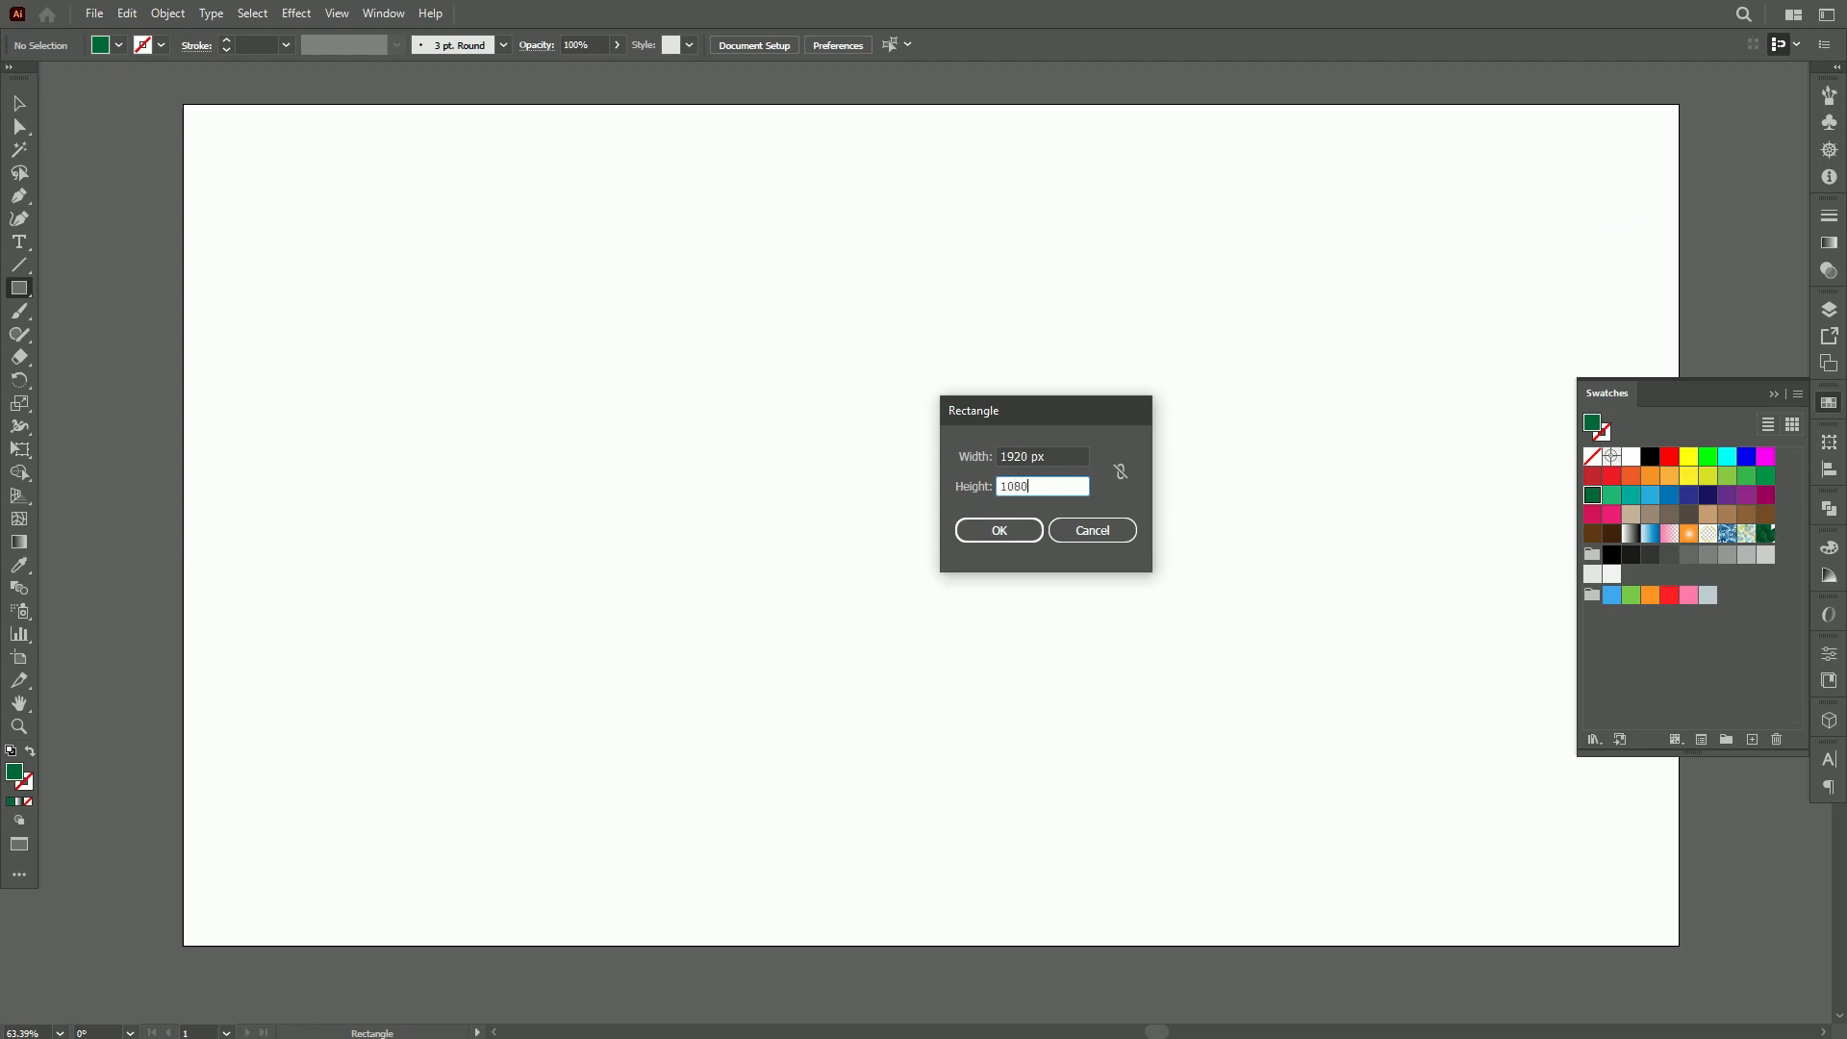
{"action": "left_click", "coordinate": [1000, 531]}
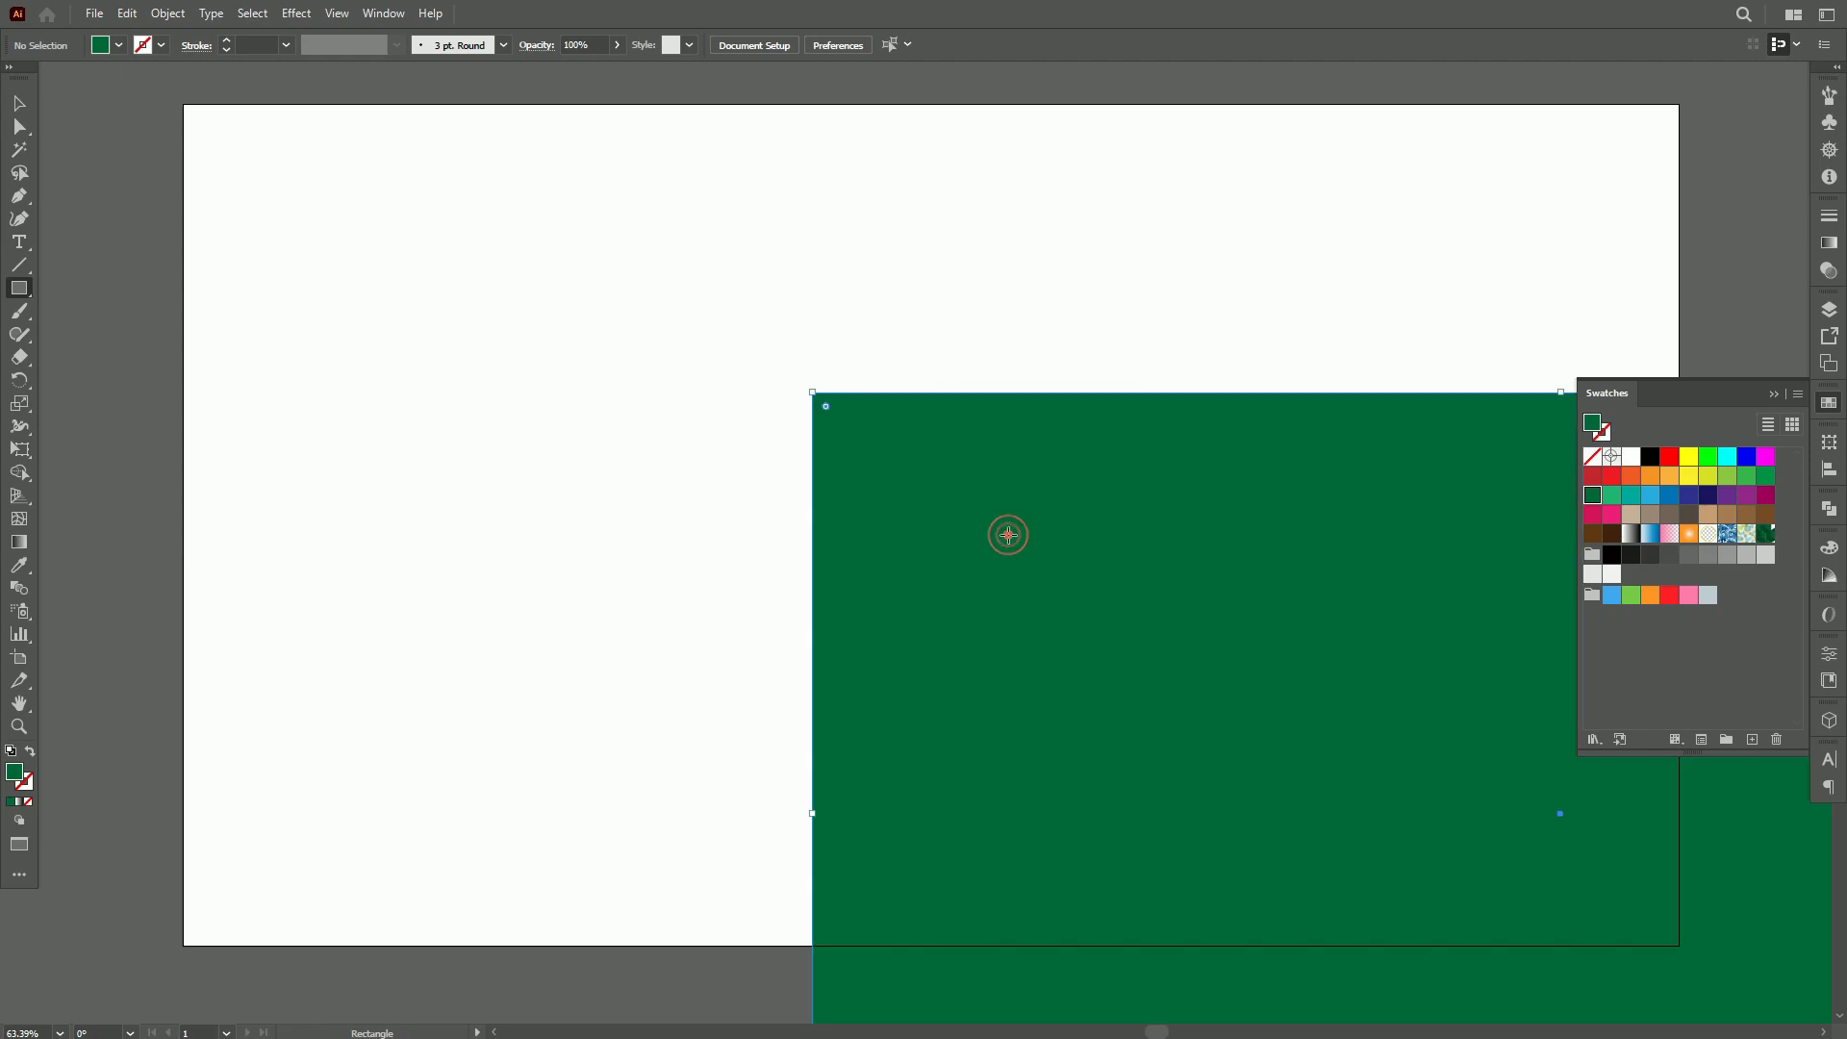
Center the rectangle horizontally and vertically on the artboard so that it covers it
{"action": "left_click", "coordinate": [19, 110]}
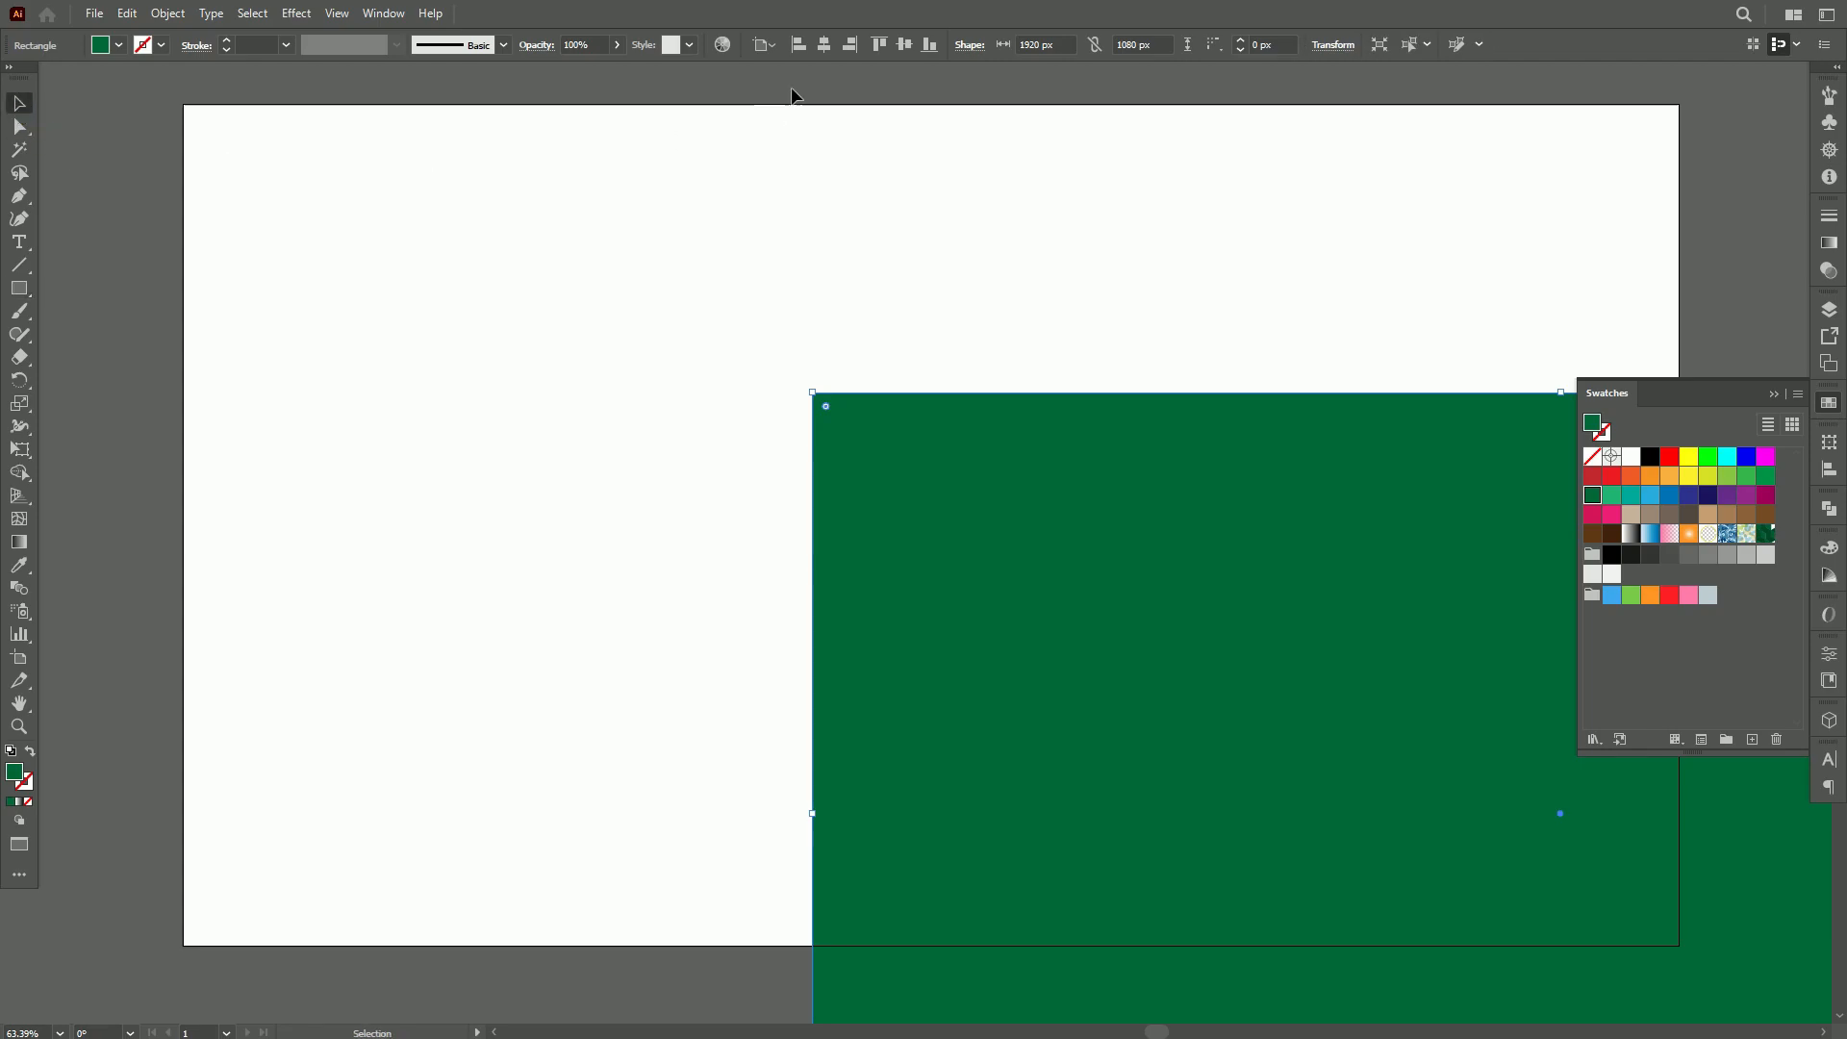
{"action": "left_click", "coordinate": [825, 45]}
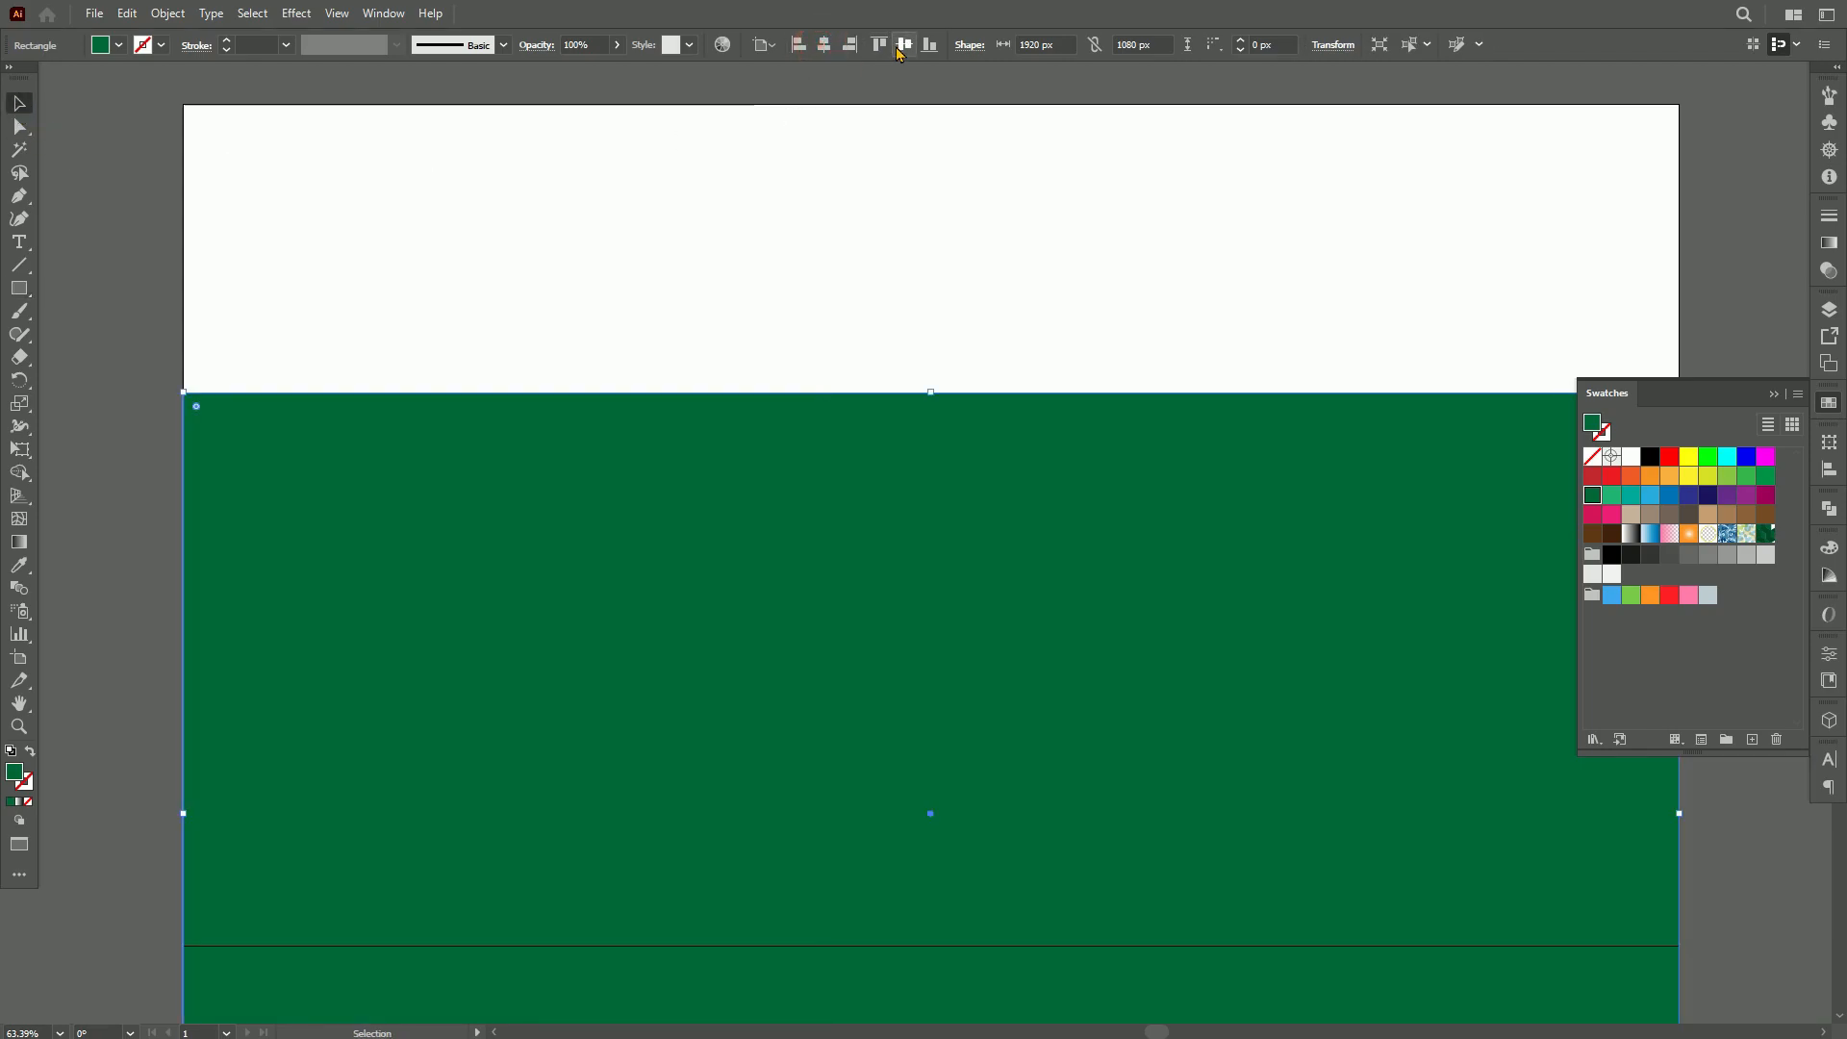
{"action": "left_click", "coordinate": [903, 47]}
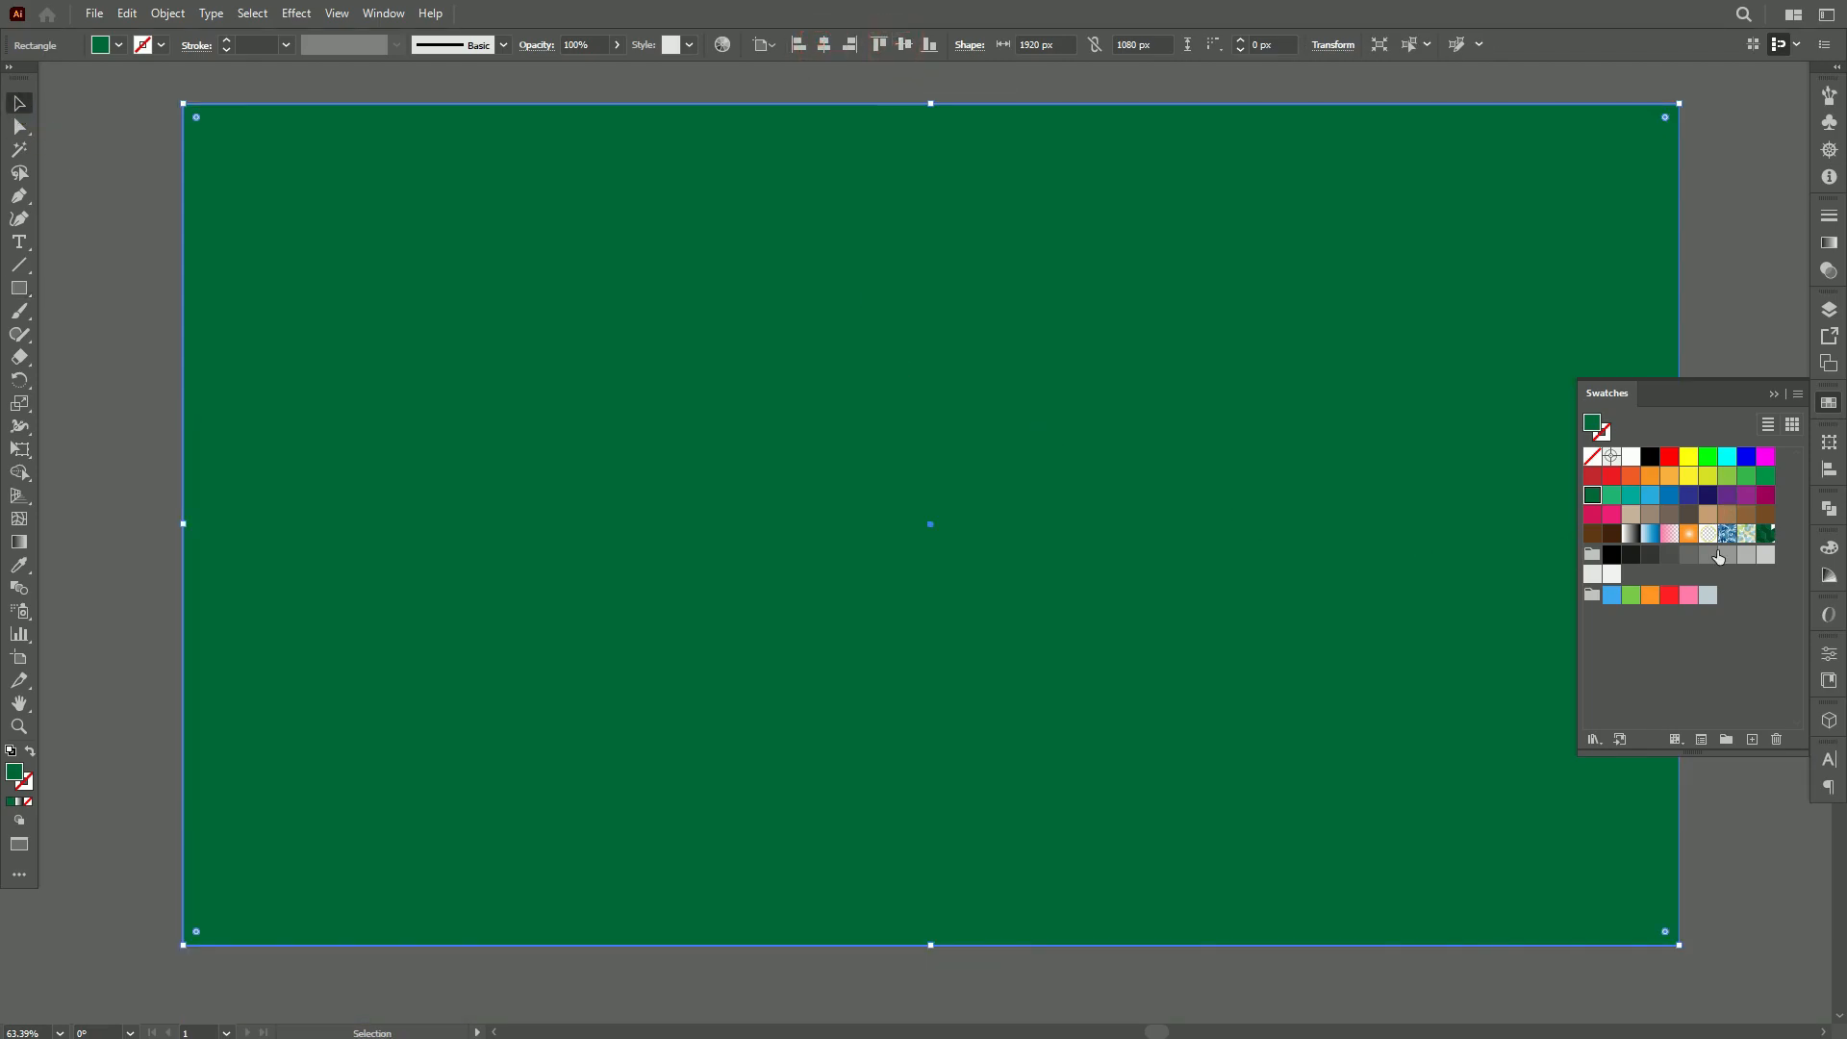
Fill the rectangle with the new cube pattern swatch, deselect it and close the swatches
{"action": "left_click", "coordinate": [1768, 535]}
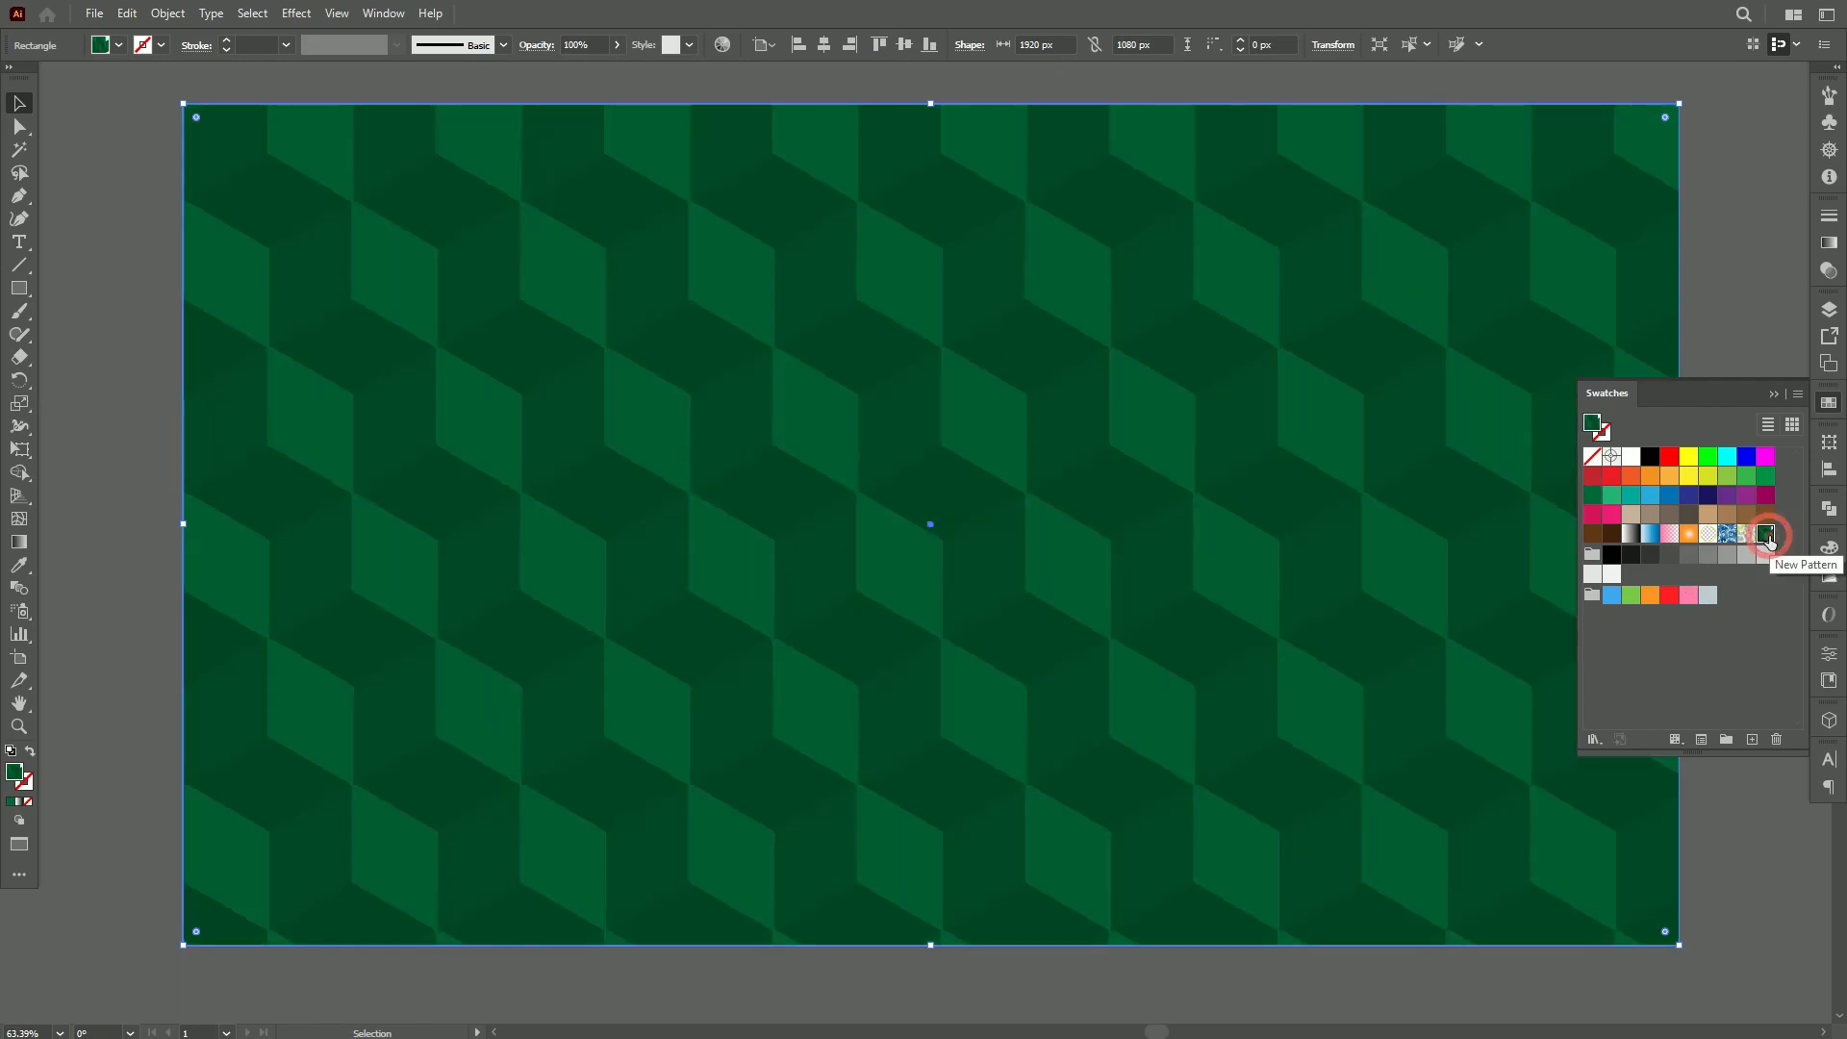
{"action": "left_click", "coordinate": [1753, 219]}
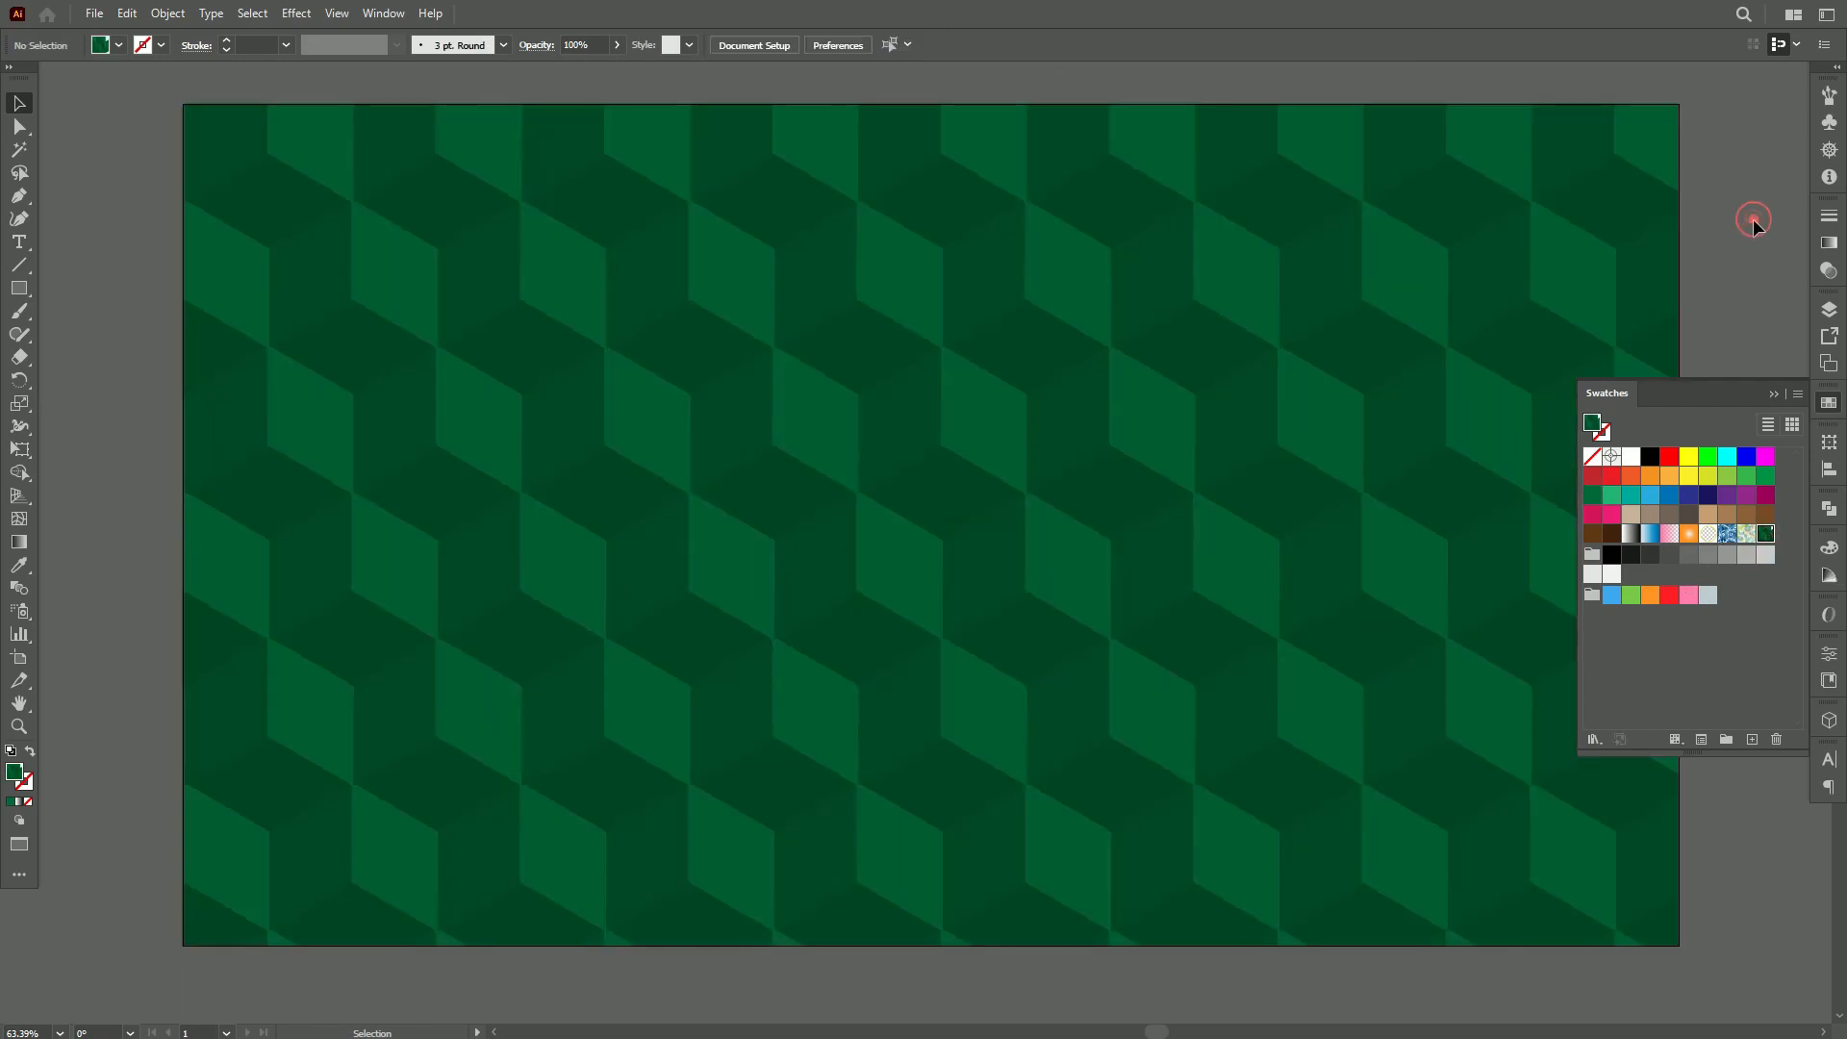
{"action": "left_click", "coordinate": [1775, 396]}
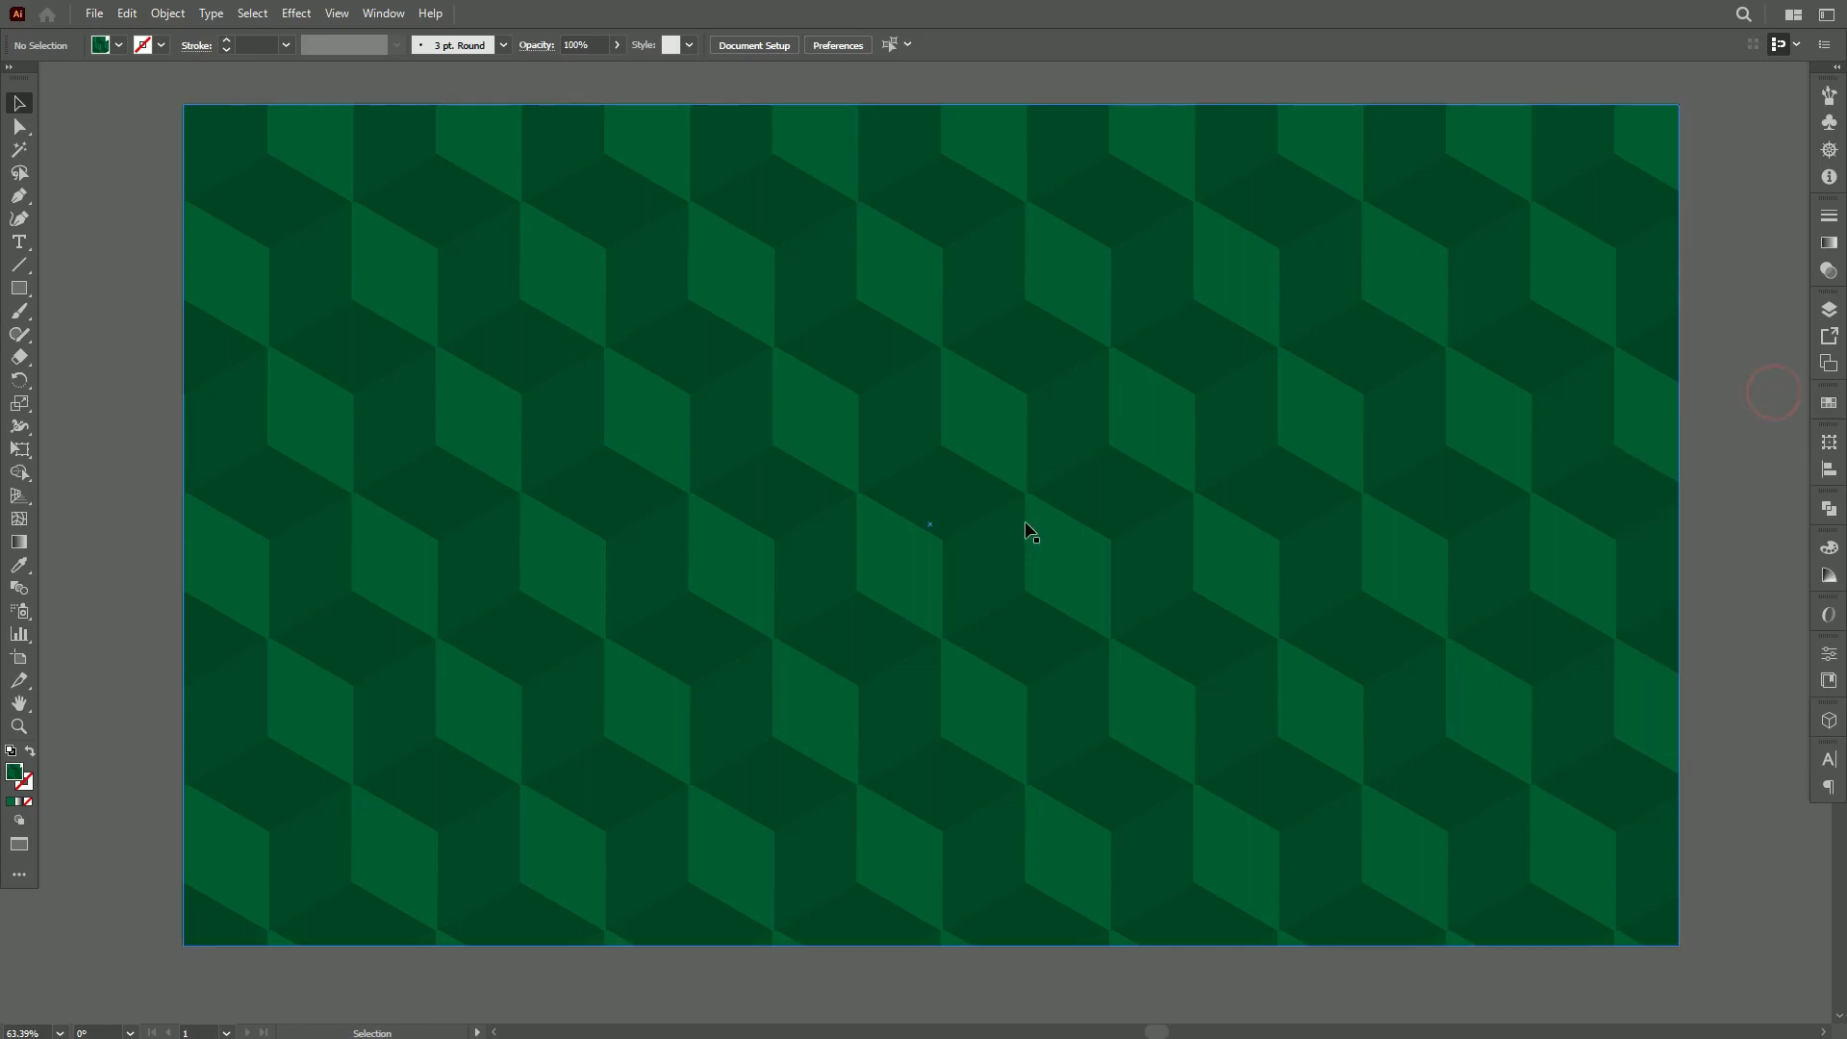
{"action": "key", "text": "ctrl+0"}
Expand the fill of the pattern-filled rectangle
{"action": "left_click", "coordinate": [629, 302]}
{"action": "left_click", "coordinate": [167, 13]}
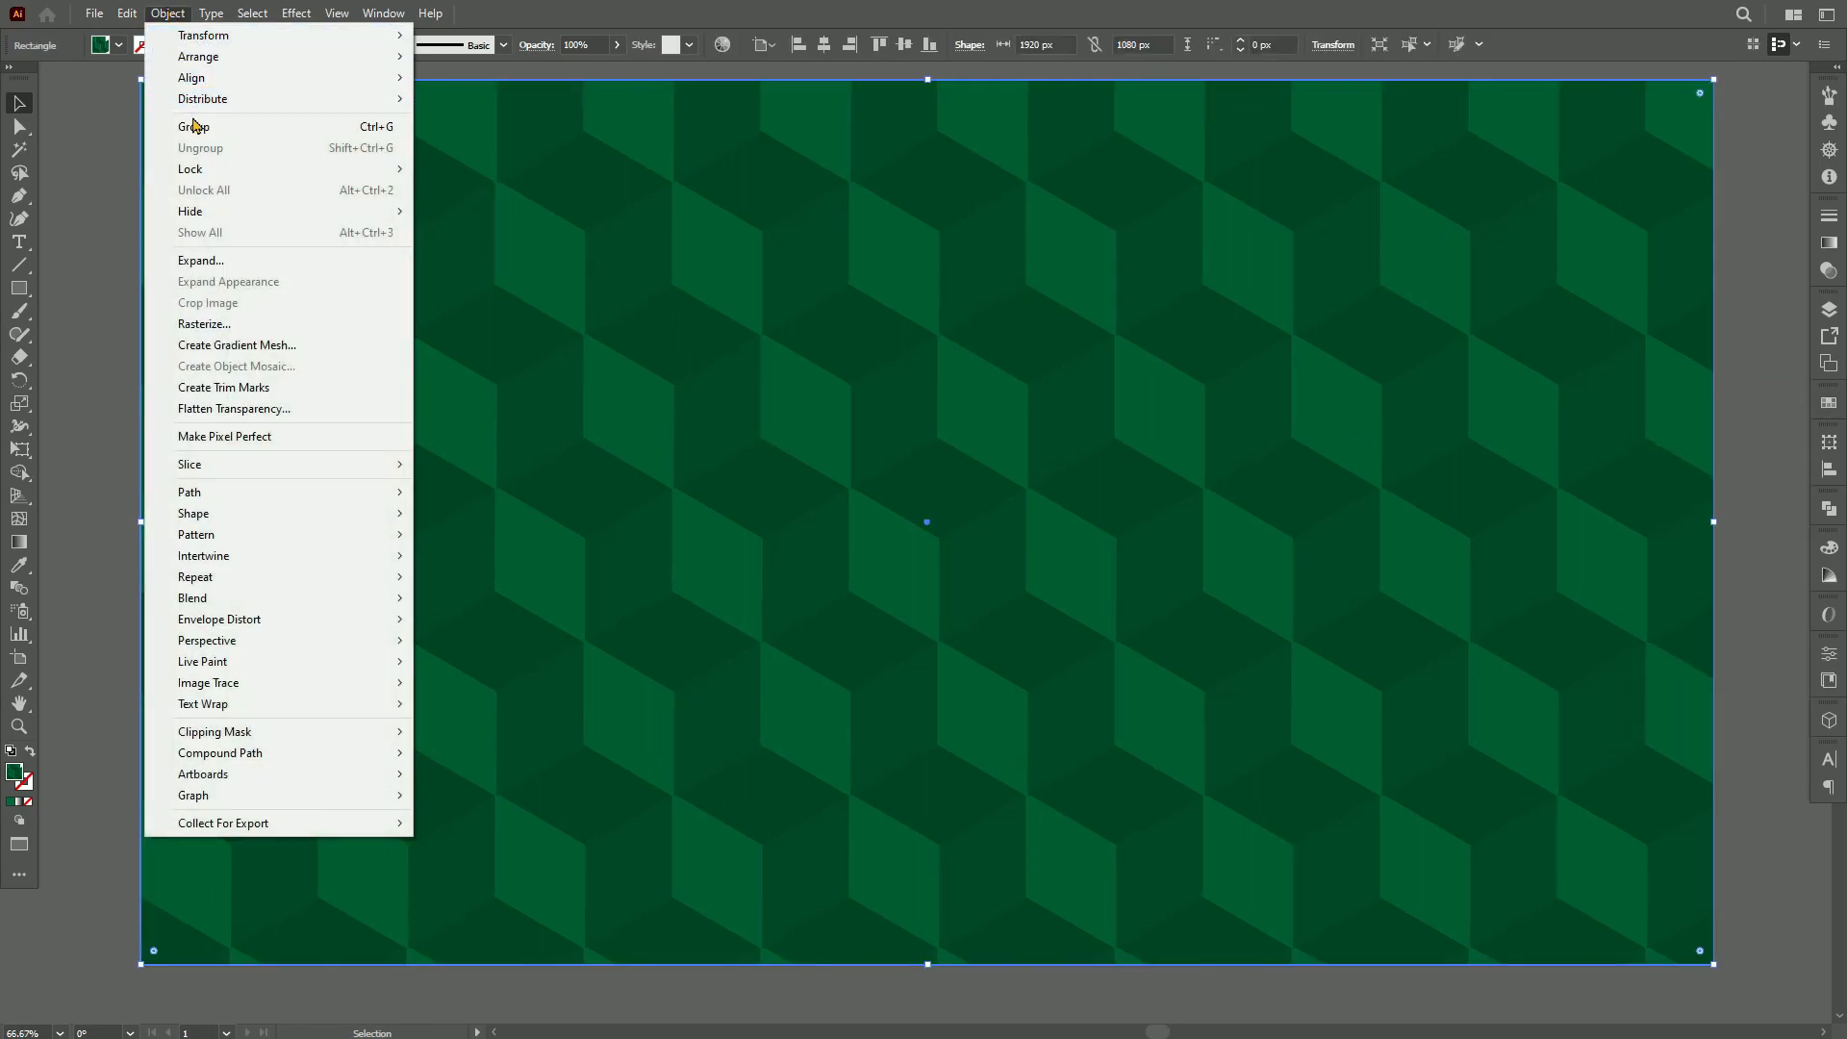
{"action": "left_click", "coordinate": [204, 260]}
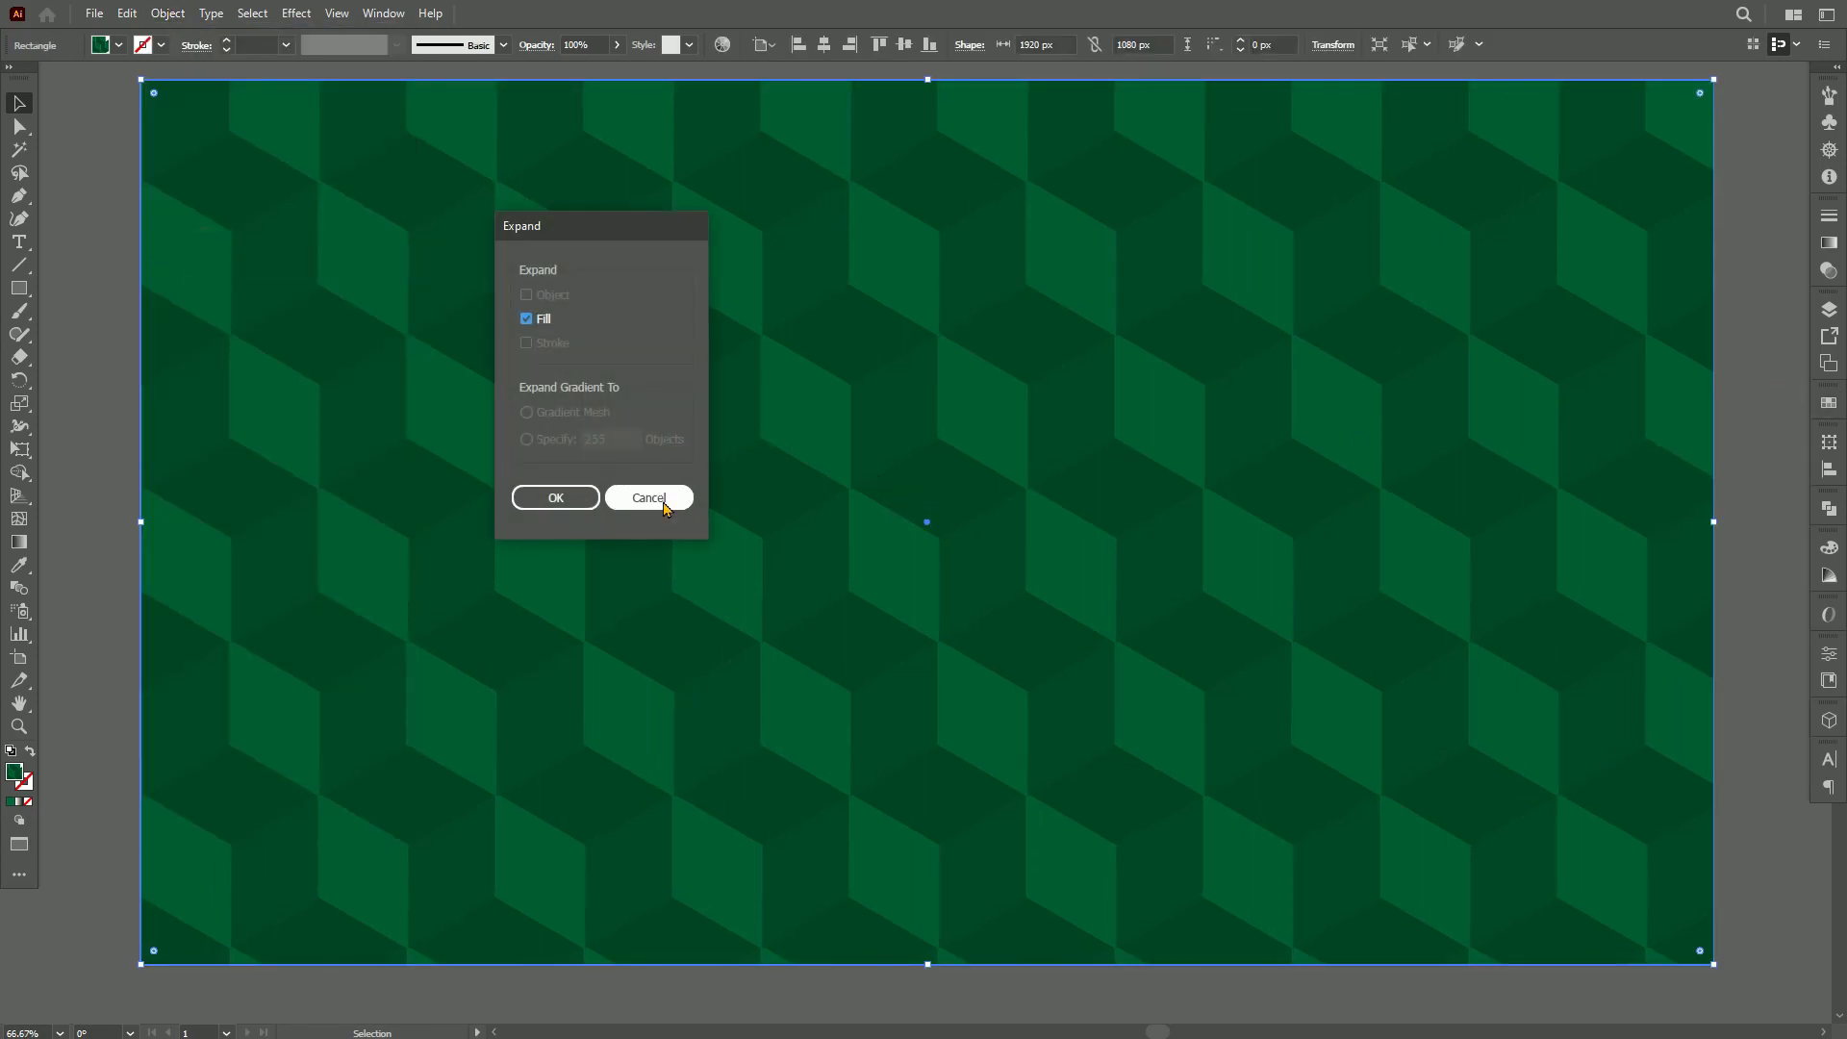
{"action": "left_click", "coordinate": [559, 498]}
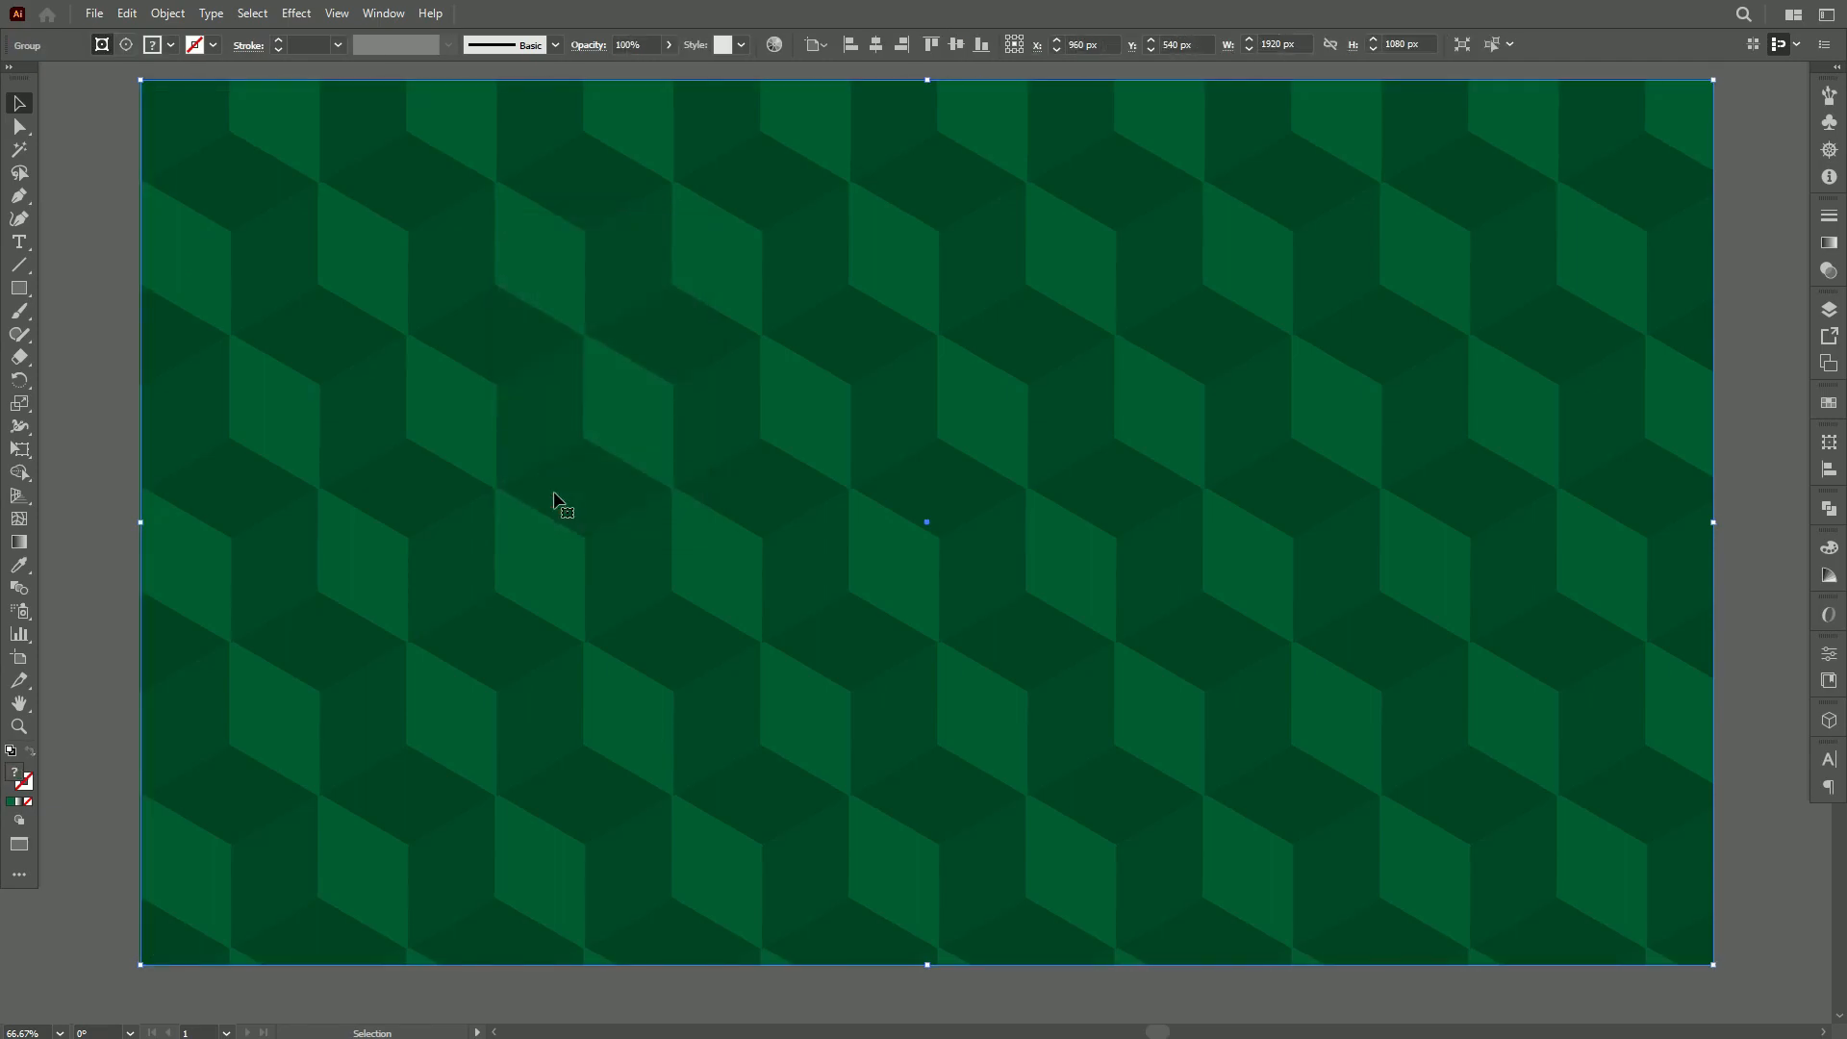
Open the Effect Gallery for the expanded pattern group and choose the Grain texture
{"action": "left_click", "coordinate": [297, 13]}
{"action": "key", "text": "Escape"}
{"action": "left_click", "coordinate": [296, 13]}
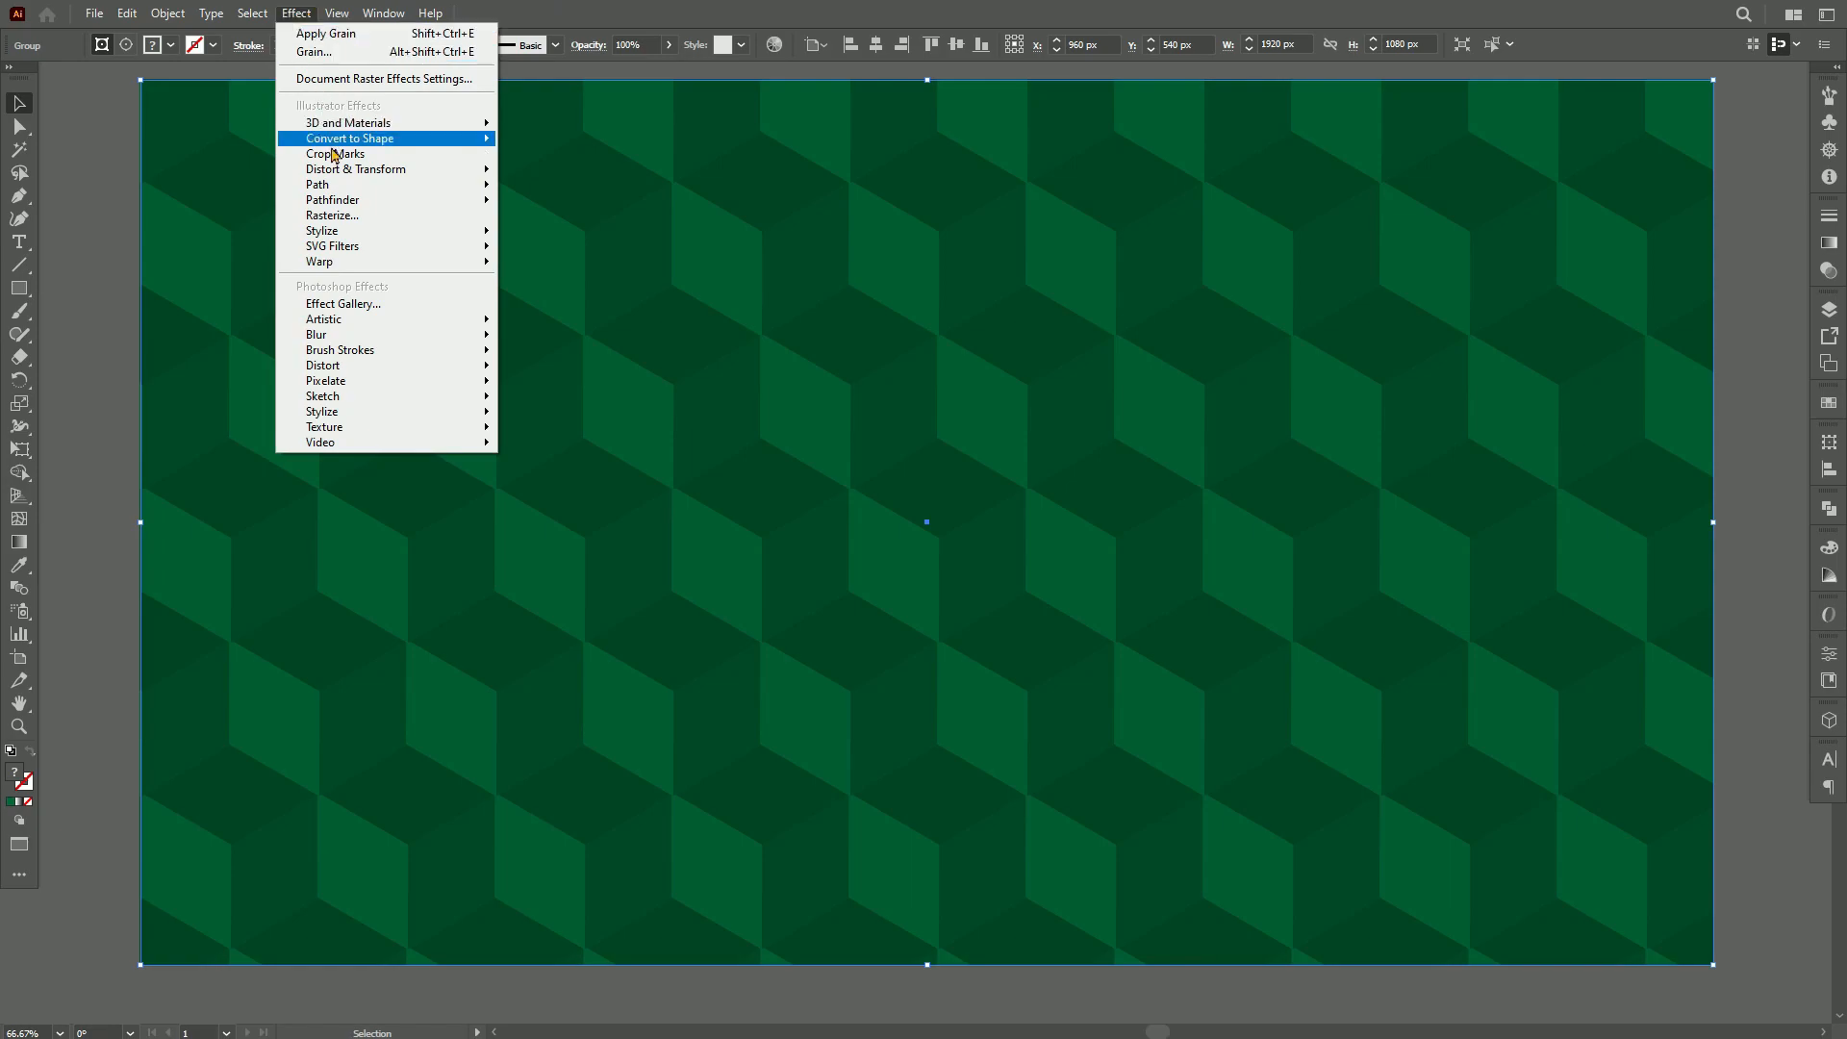
{"action": "left_click", "coordinate": [342, 303]}
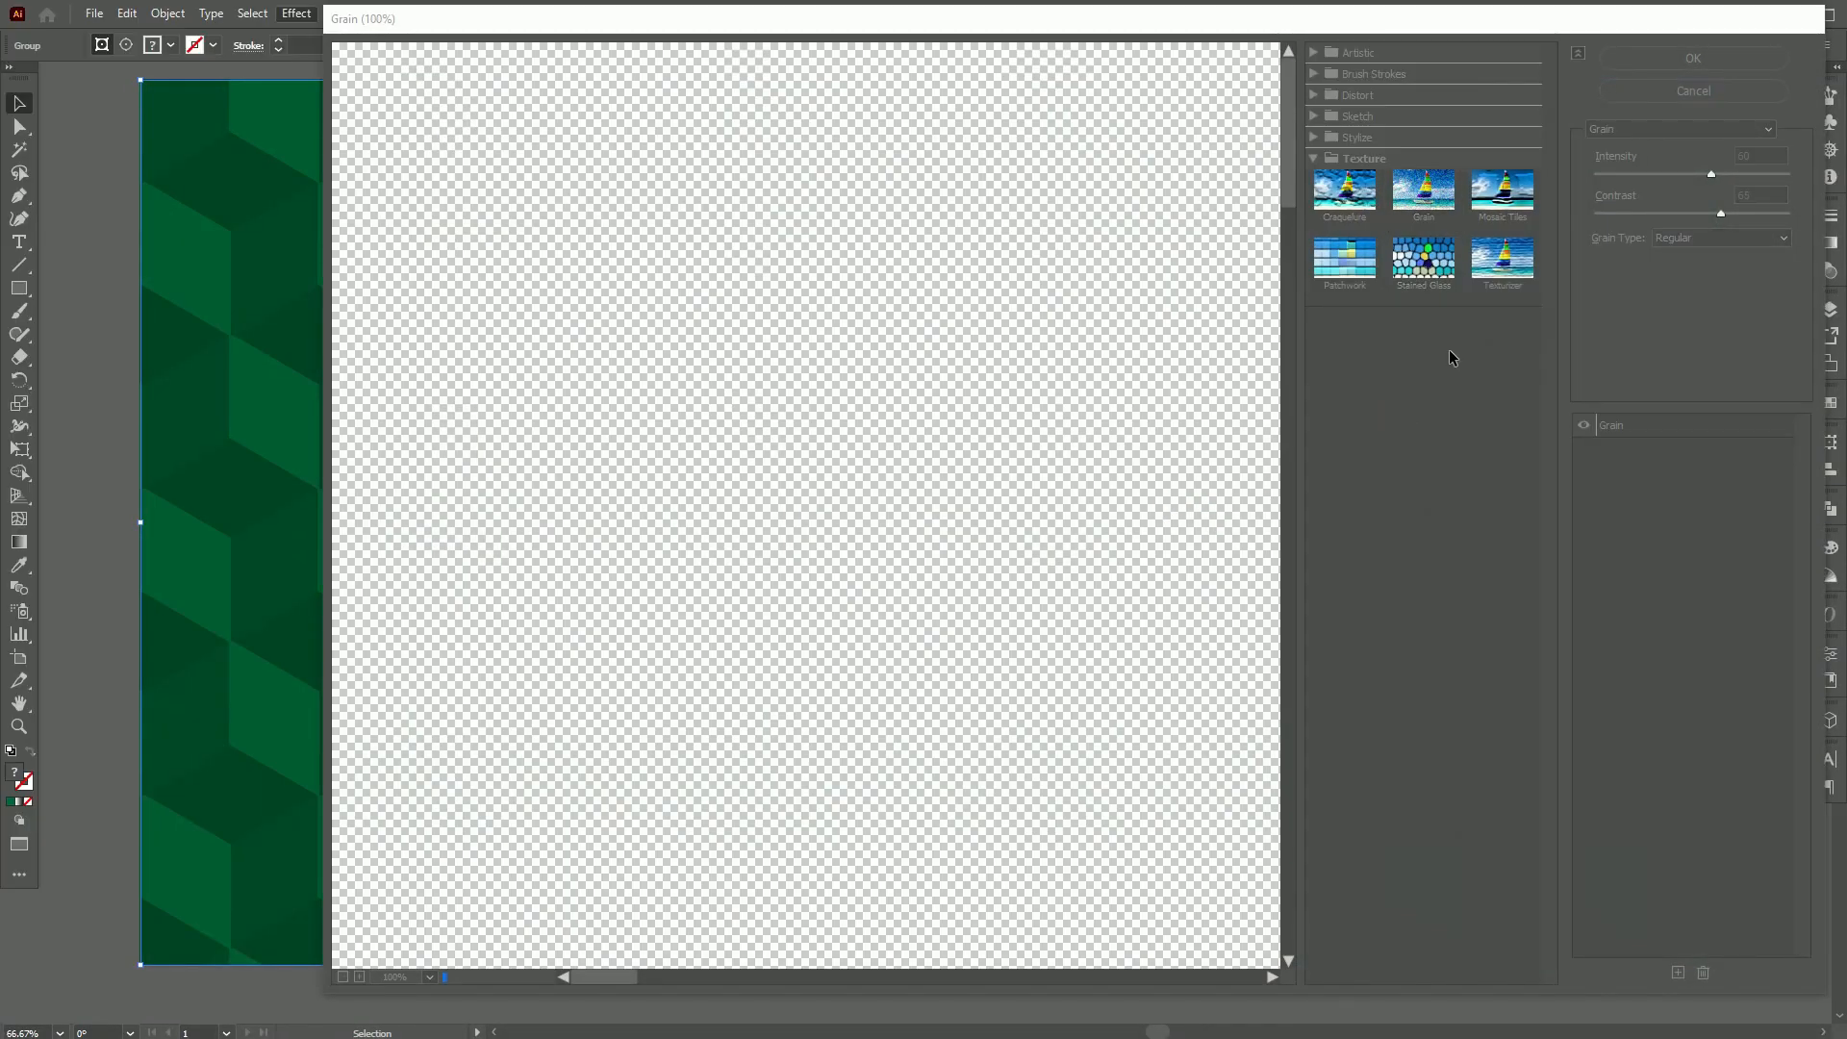
{"action": "left_click", "coordinate": [1430, 201]}
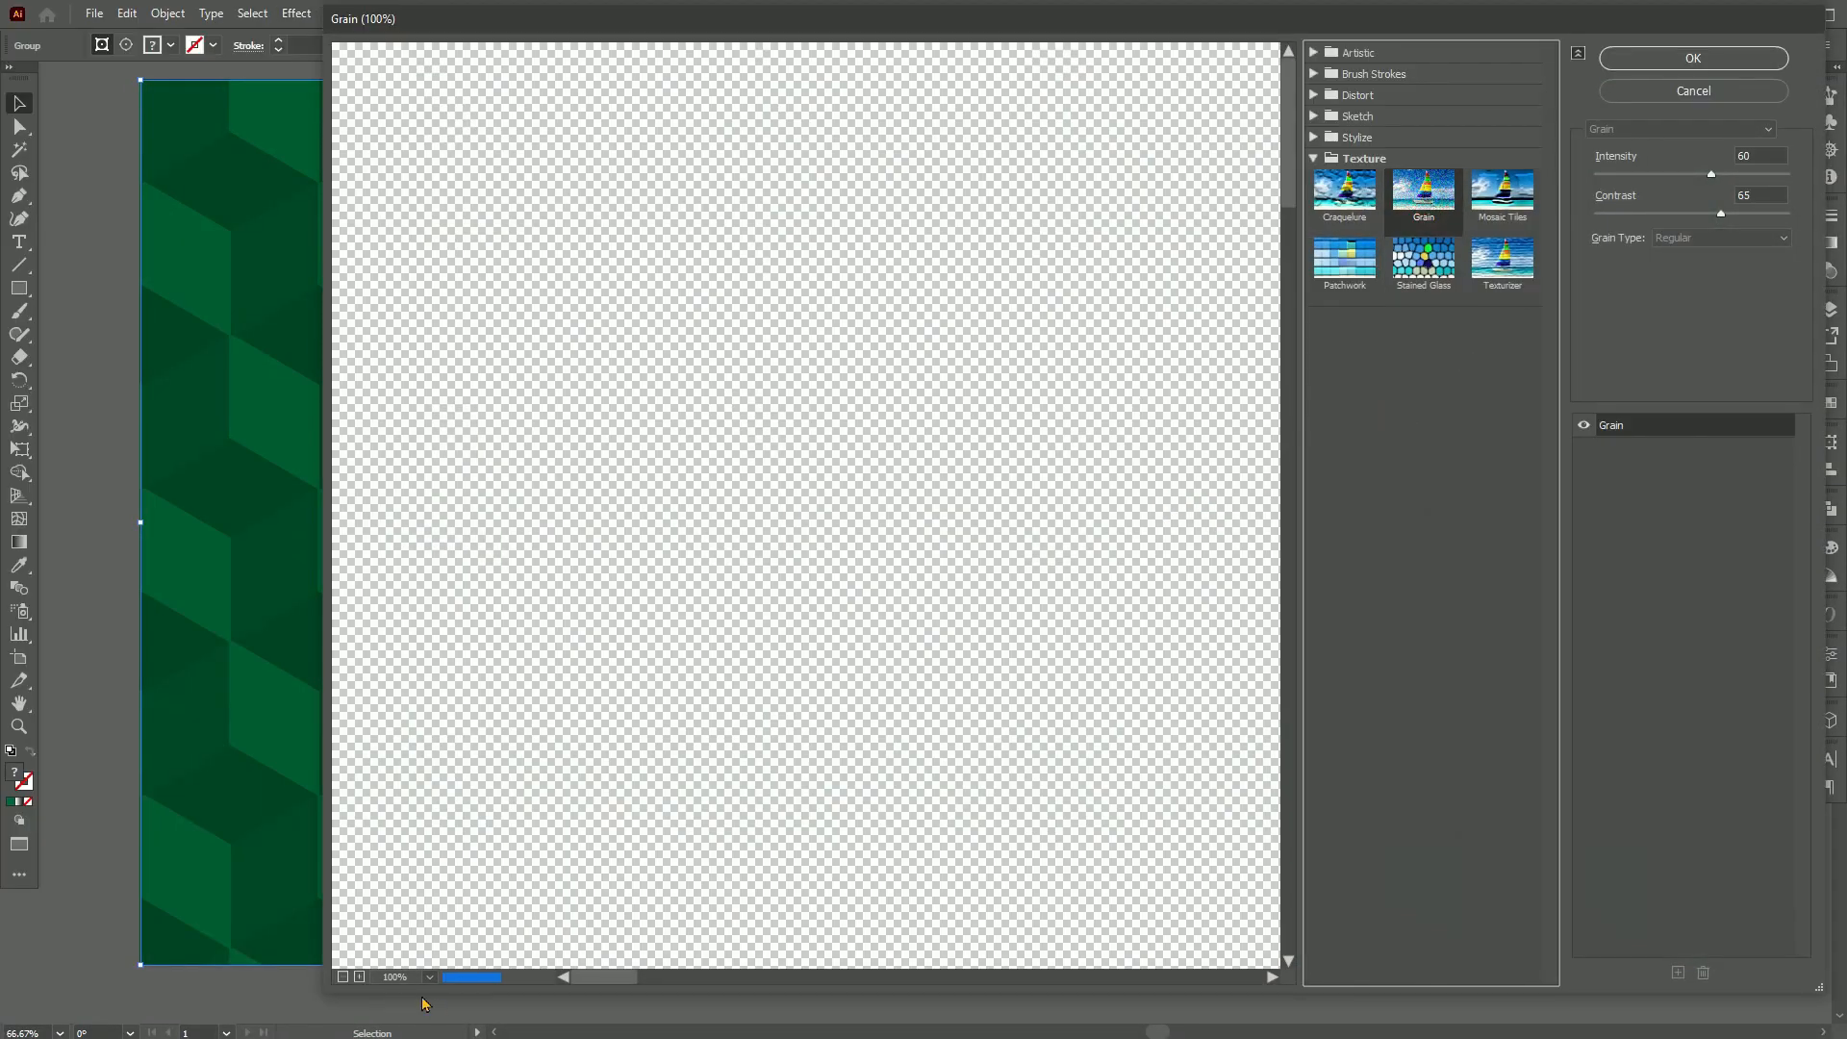
Set the Grain intensity to 14 and contrast to 54 with Regular grain type, apply the effect and inspect the textured pattern
{"action": "left_click", "coordinate": [344, 979]}
{"action": "left_click_drag", "start_coordinate": [1088, 687], "coordinate": [610, 491]}
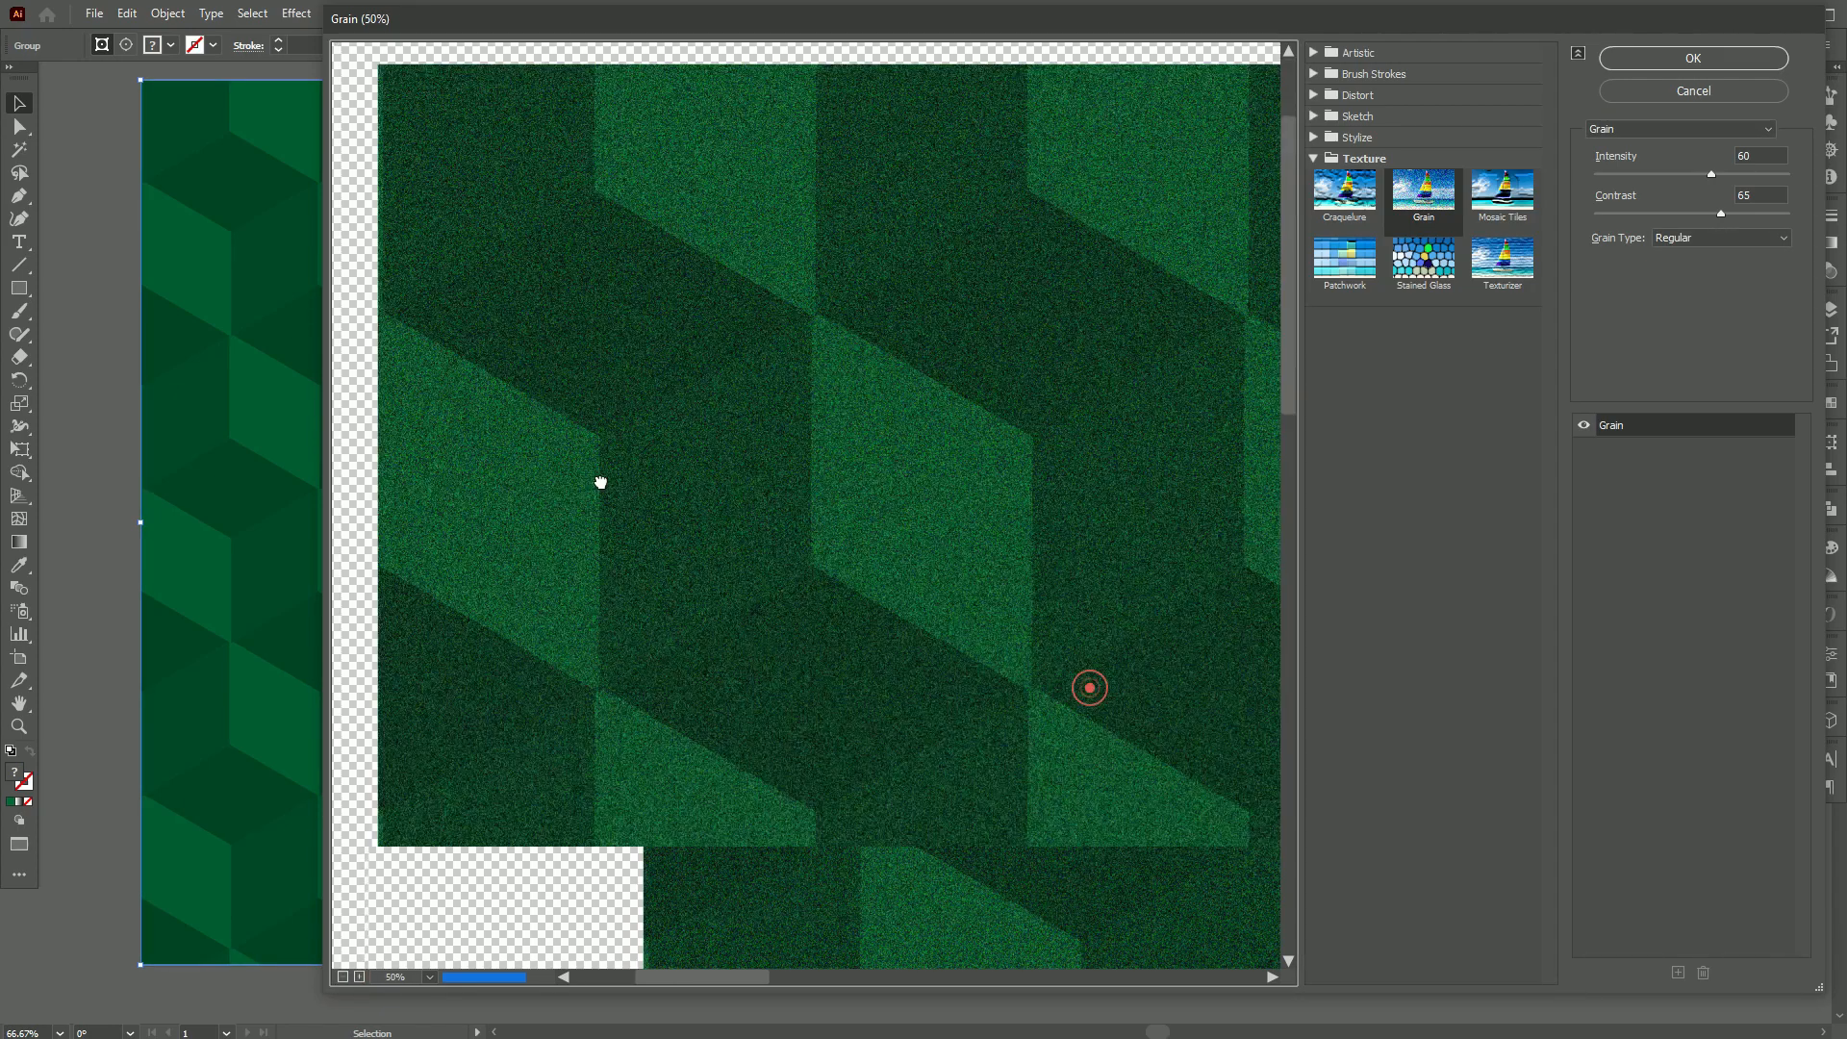
{"action": "left_click_drag", "start_coordinate": [1711, 174], "coordinate": [1655, 215]}
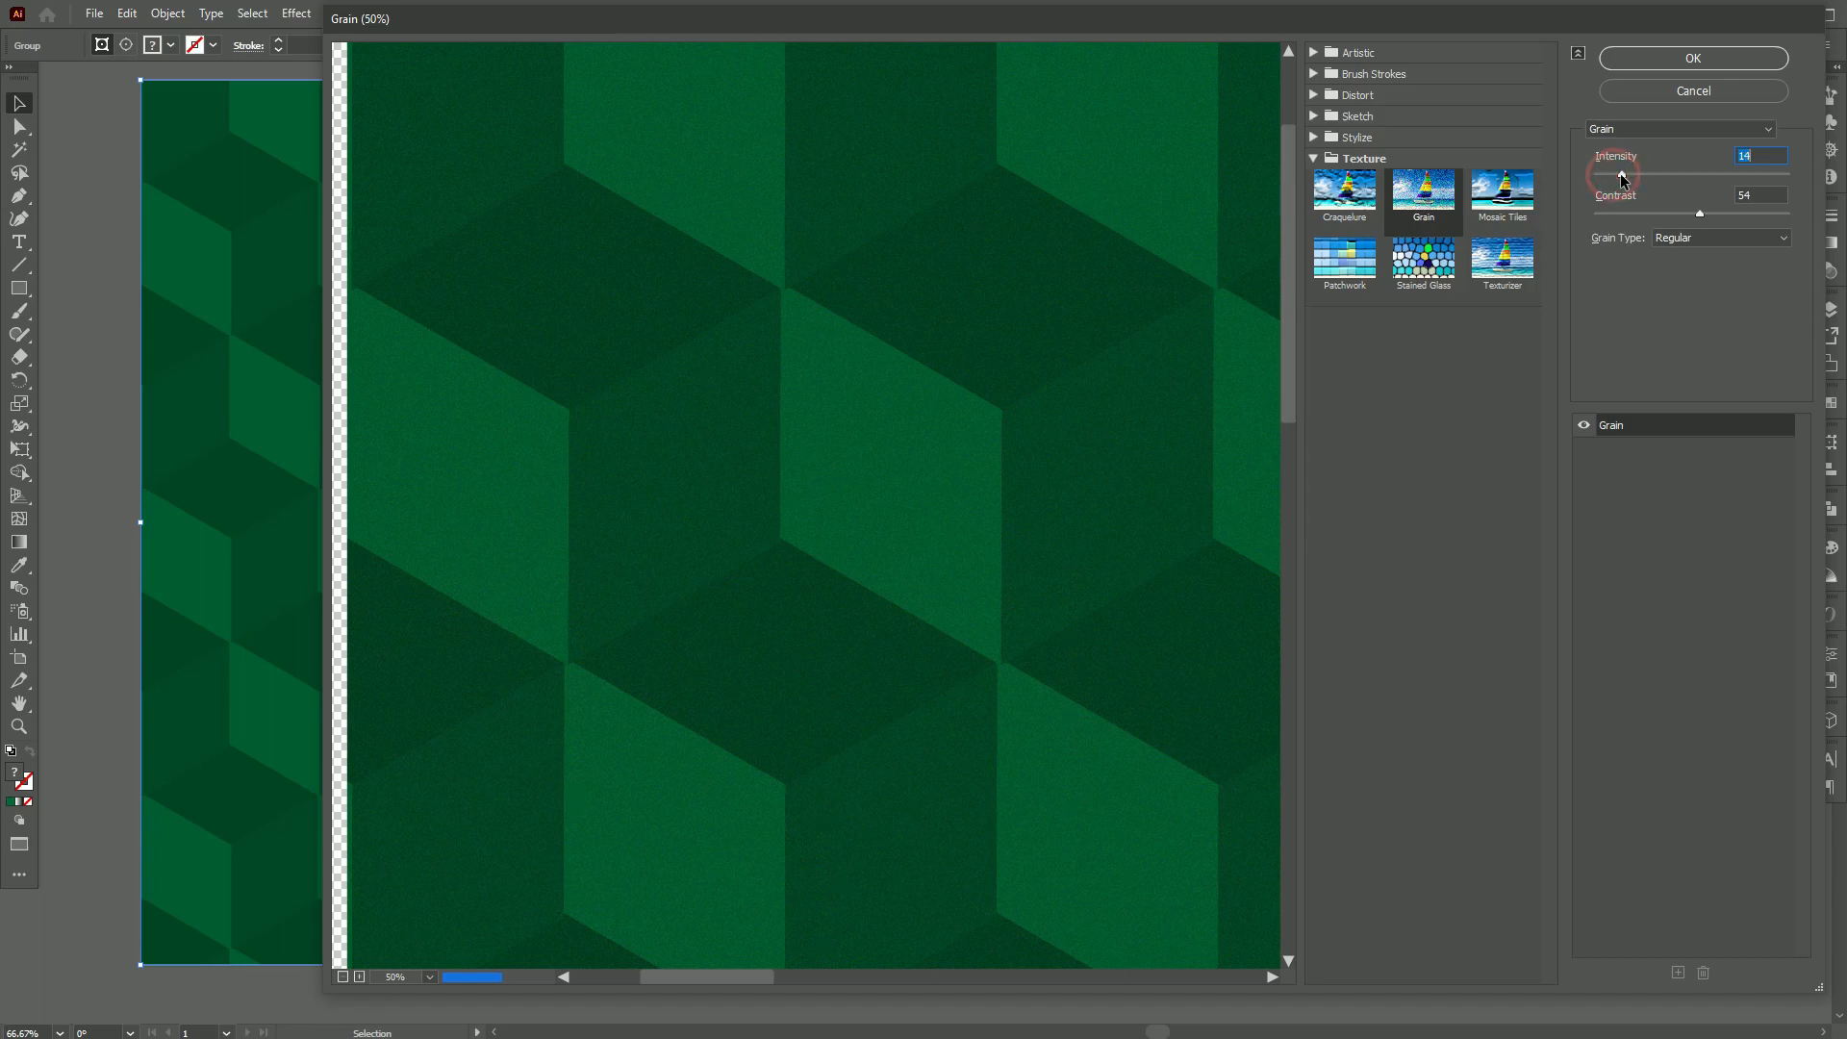
{"action": "left_click", "coordinate": [1732, 56]}
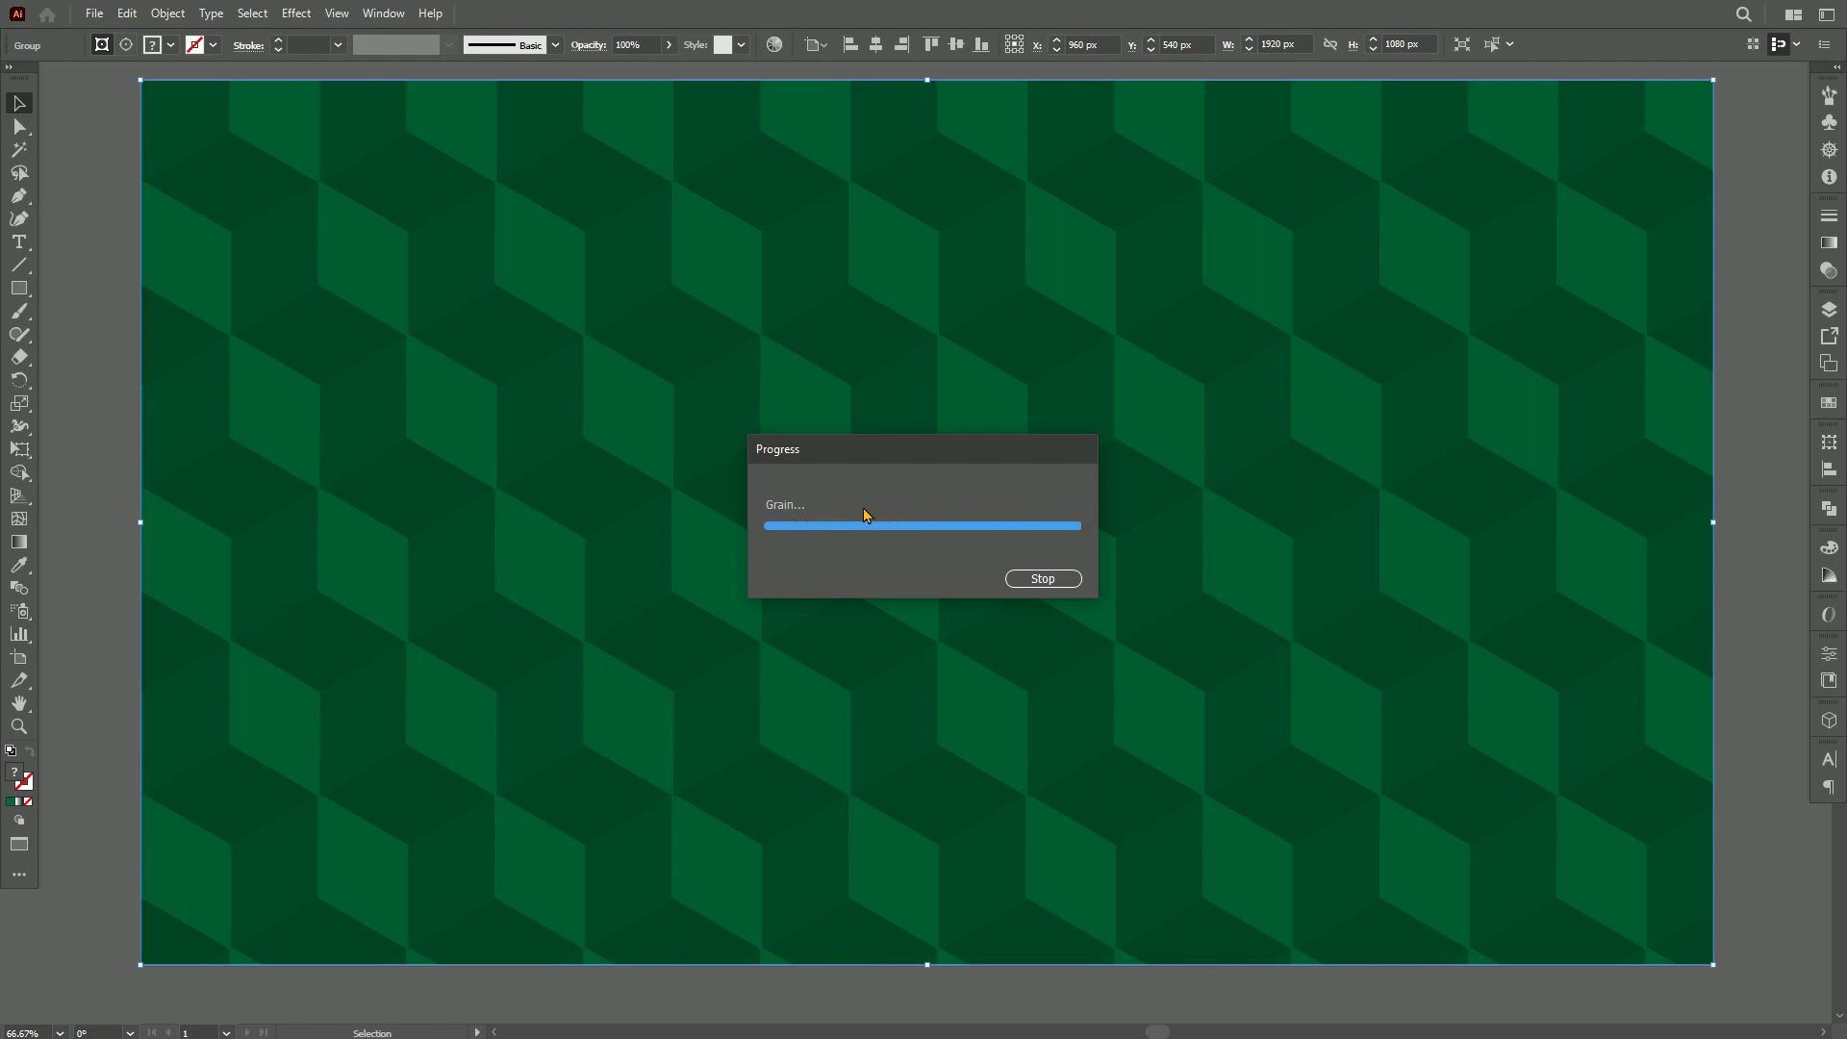
{"action": "scroll", "coordinate": [801, 488], "scroll_direction": "up", "scroll_amount": 4}
{"action": "scroll", "coordinate": [795, 482], "scroll_direction": "down", "scroll_amount": 3}
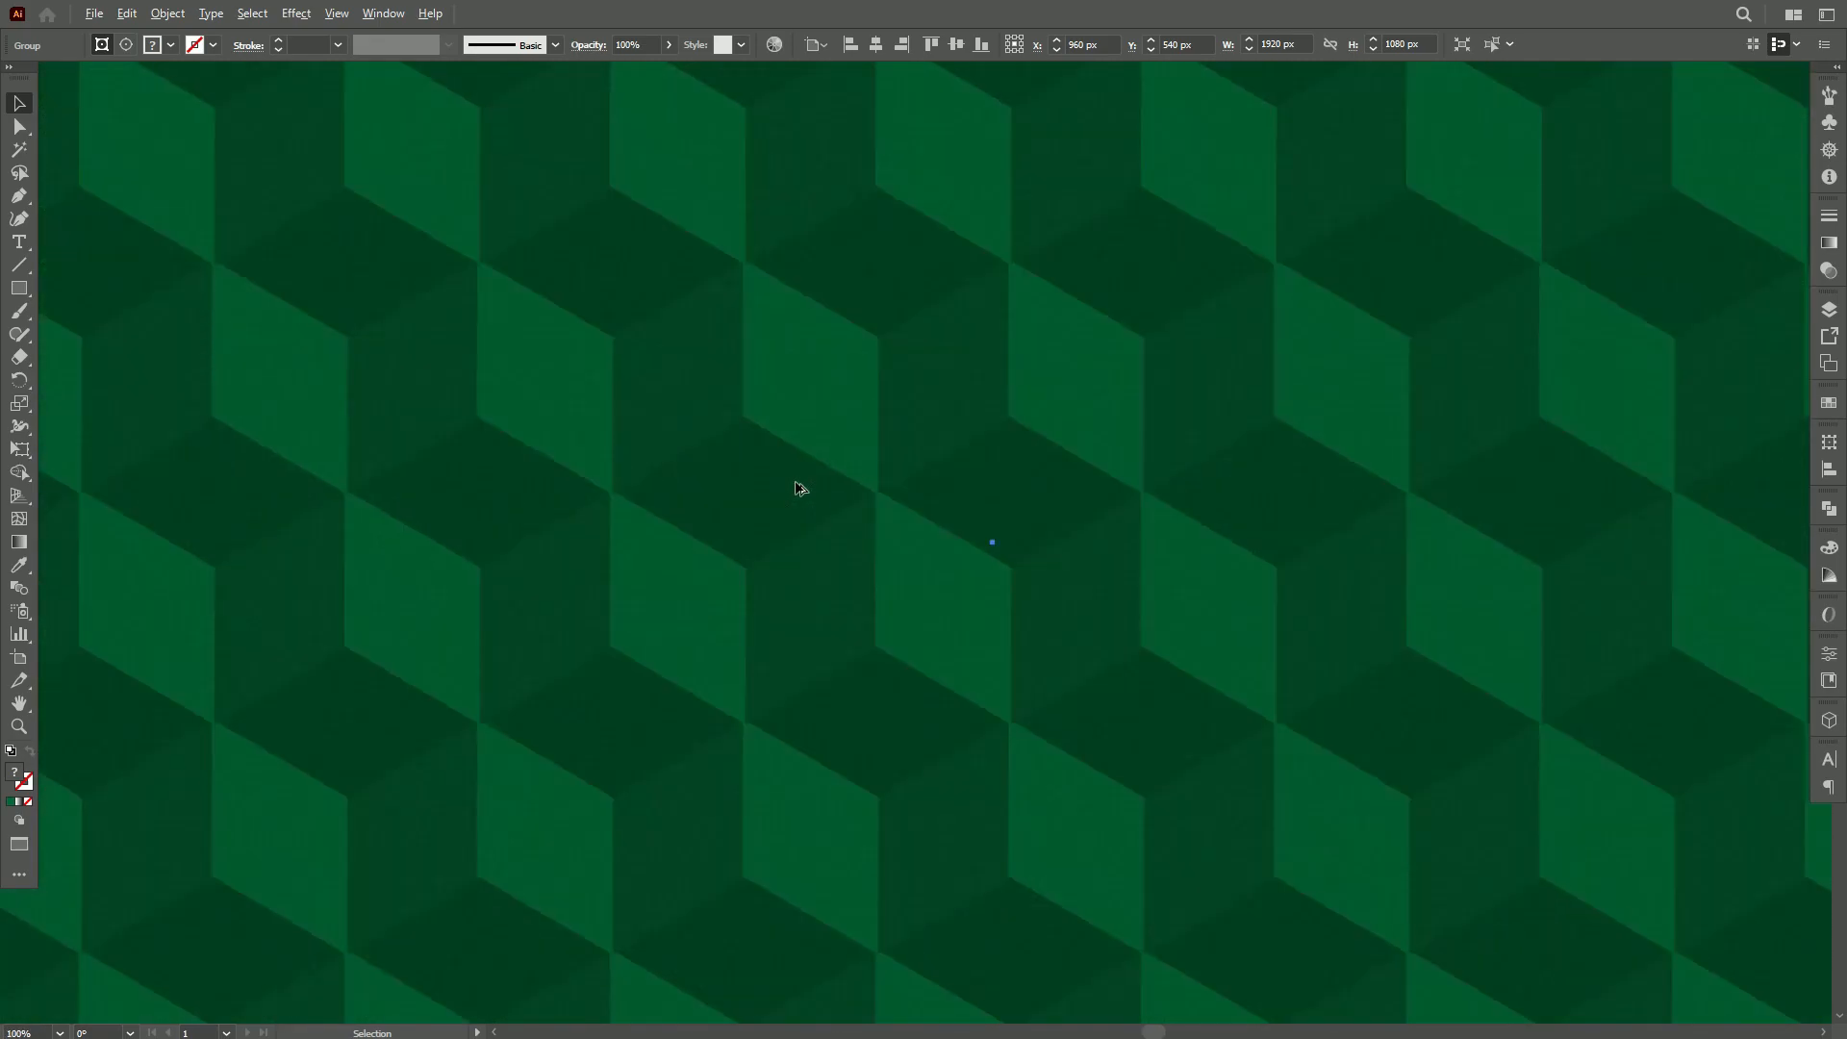
{"action": "scroll", "coordinate": [1097, 478], "scroll_direction": "down", "scroll_amount": 2}
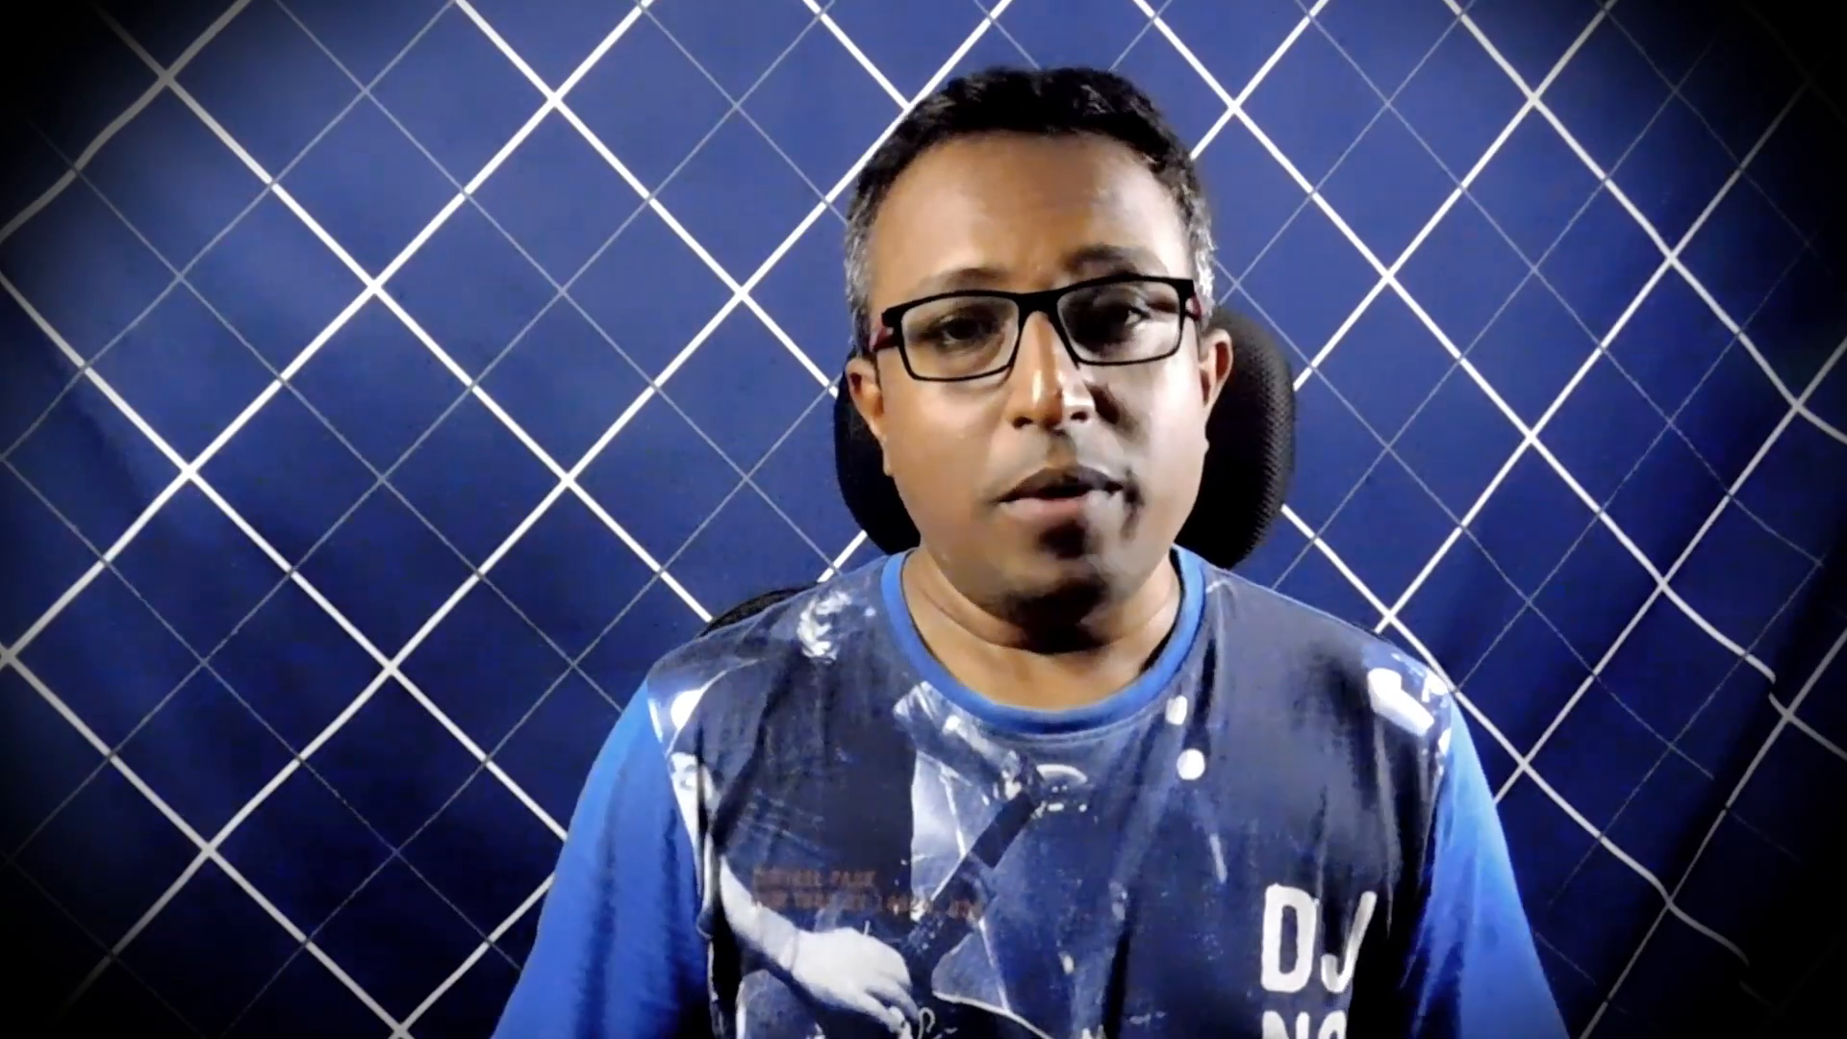